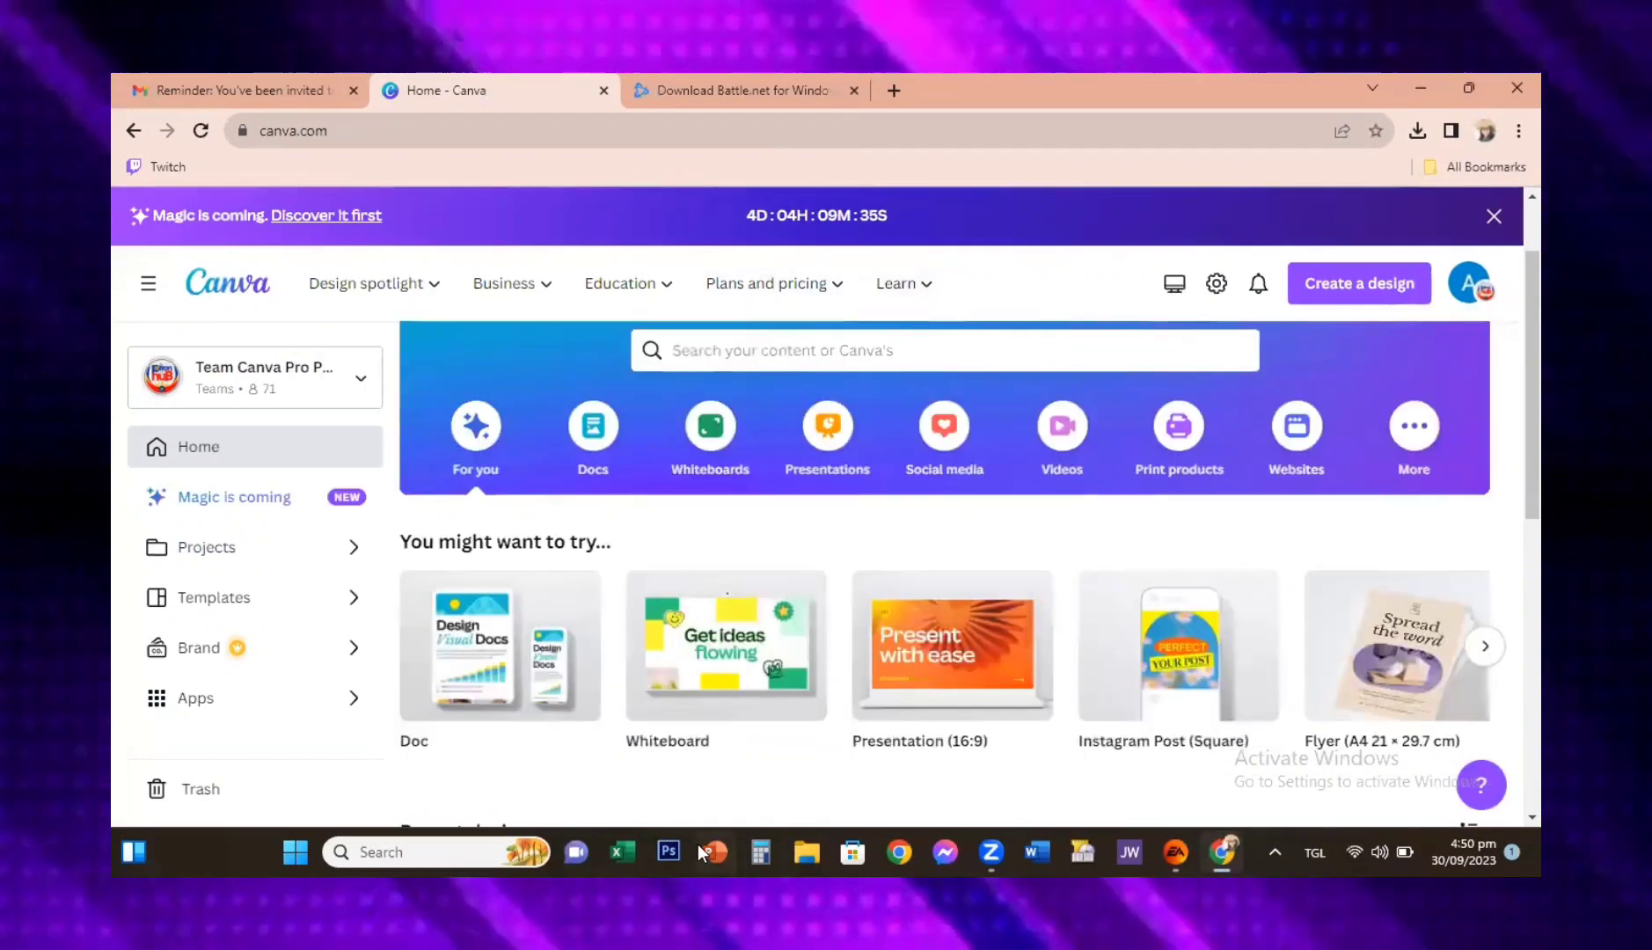
Step: Search the Canva templates for "you tube logo"
click(786, 349)
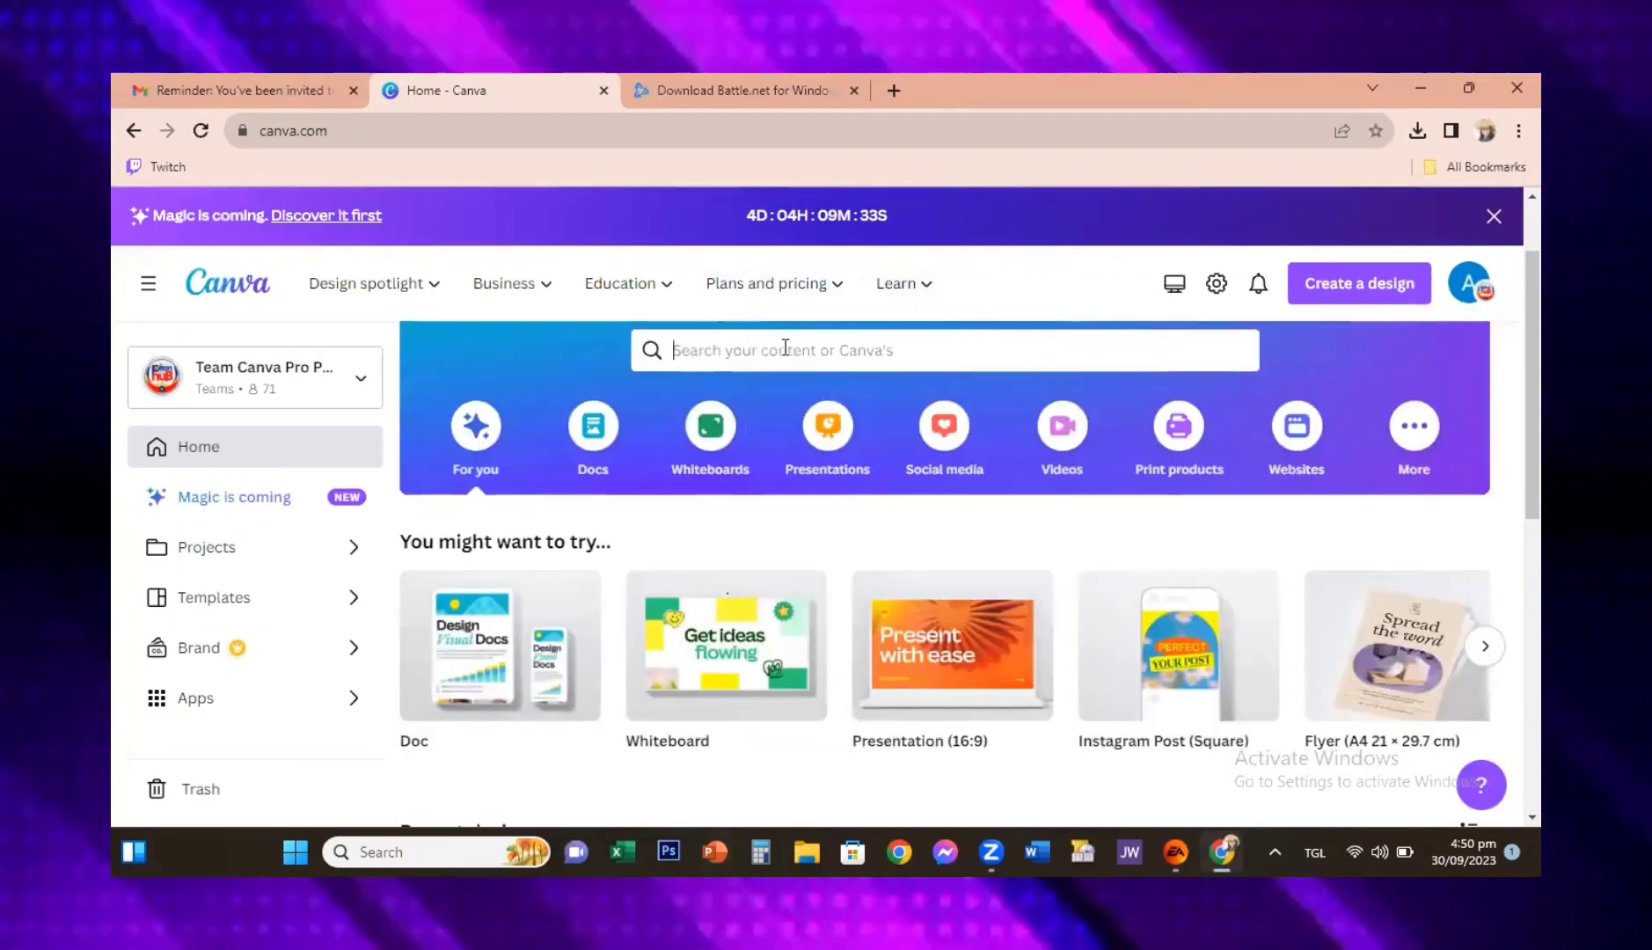
text(u)
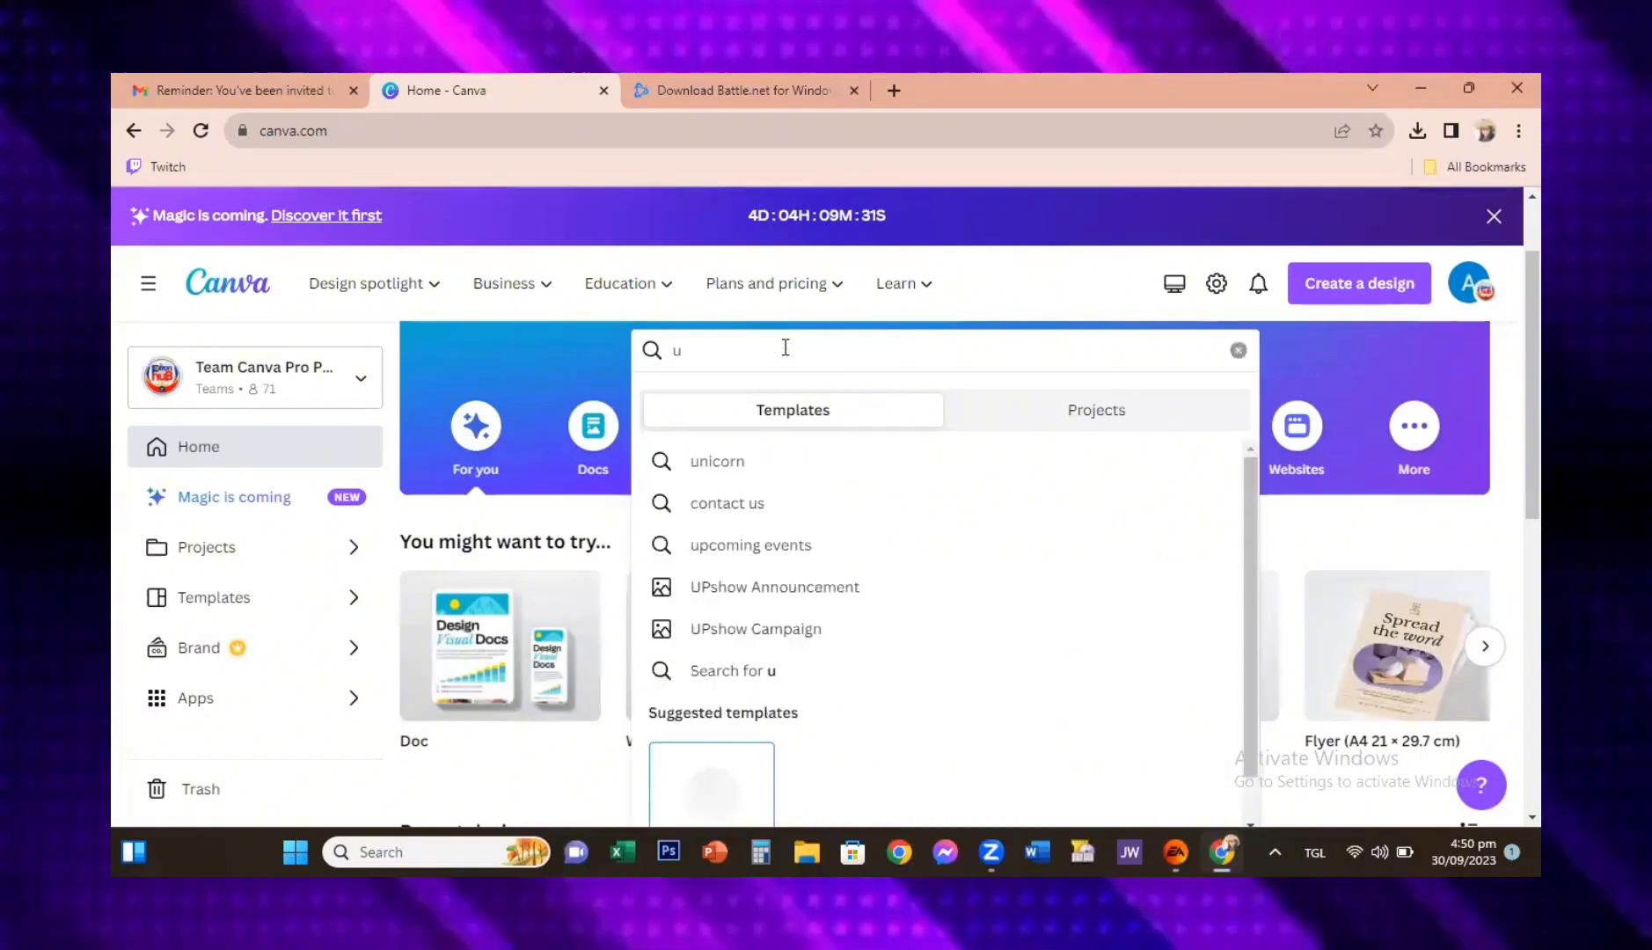
key(BackSpace)
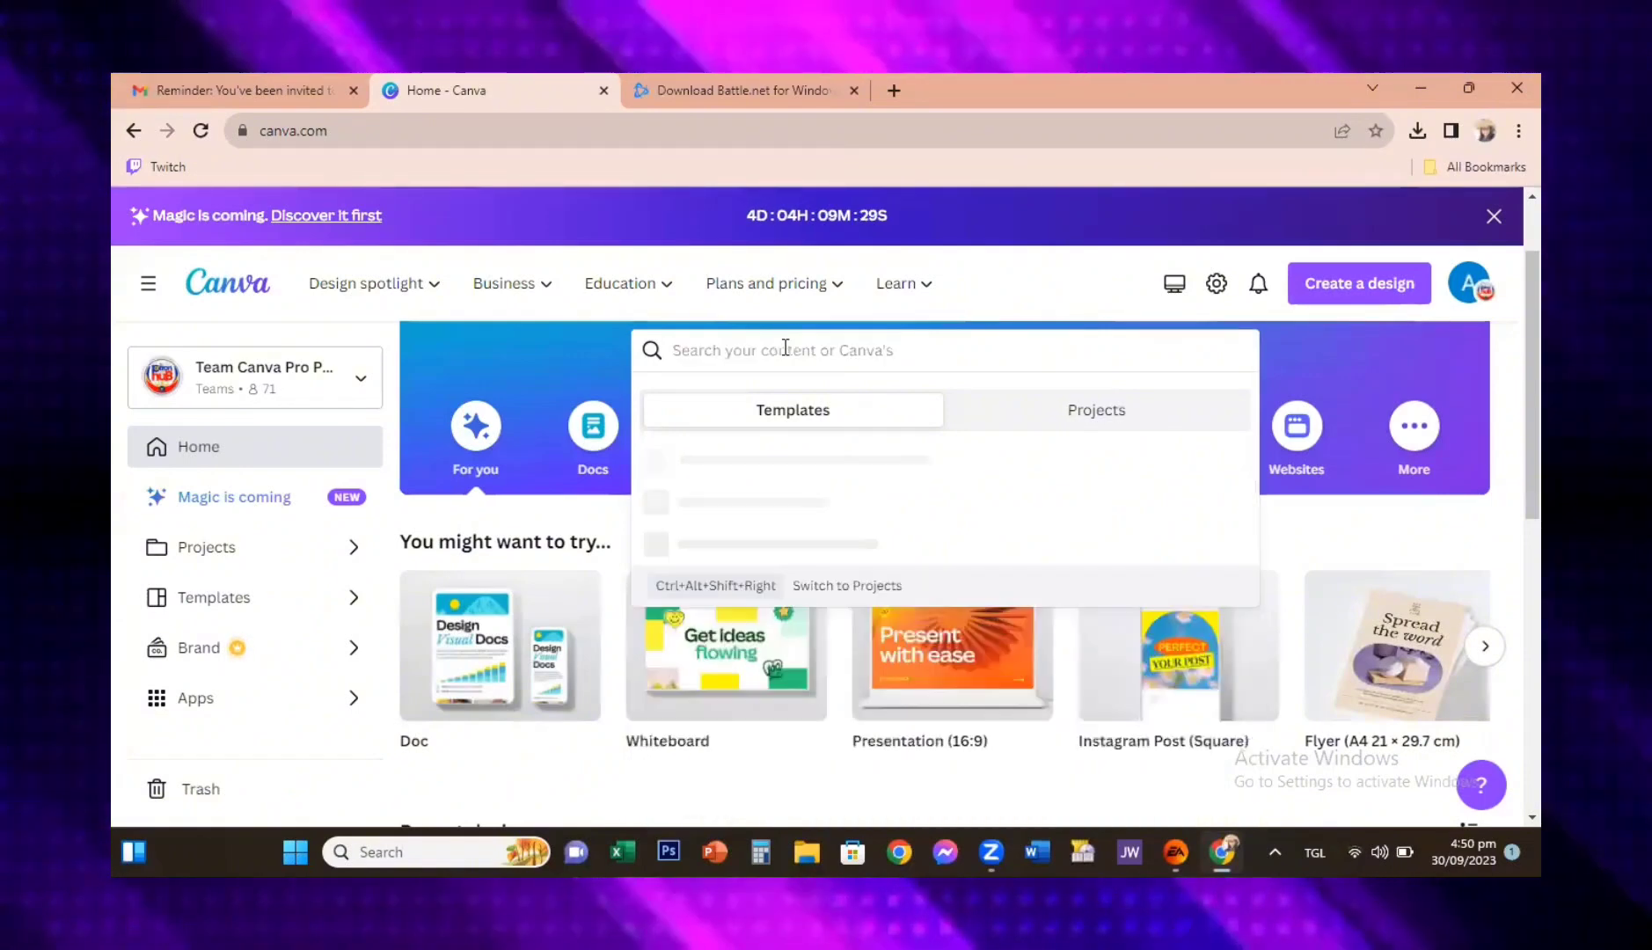
text(you t)
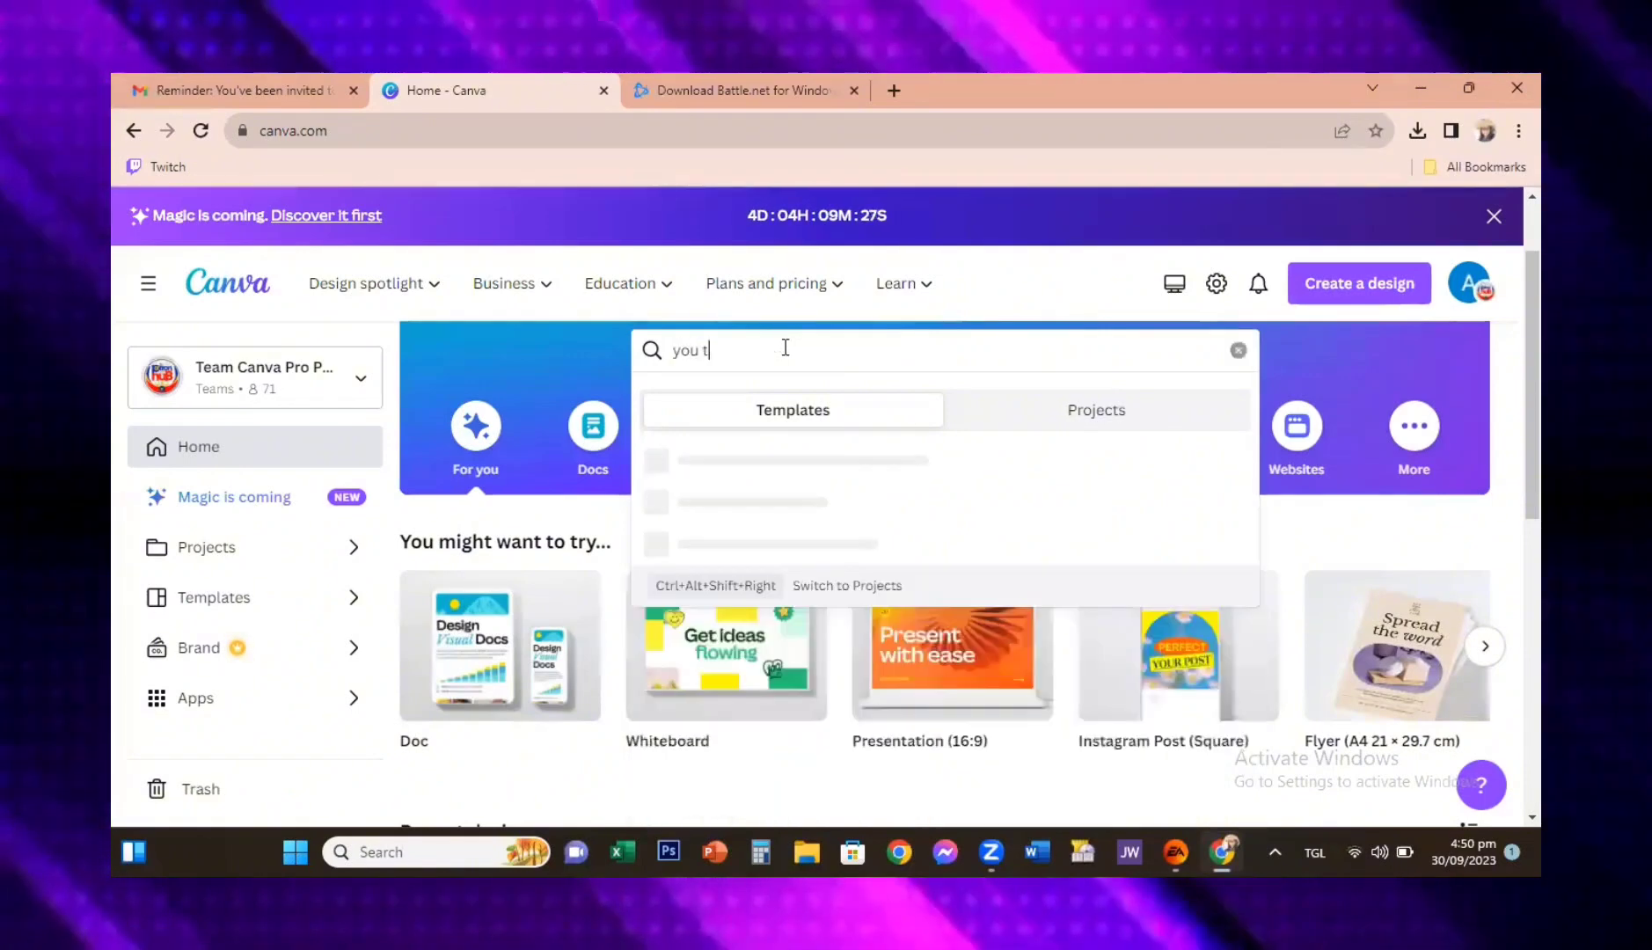
text(ube loo)
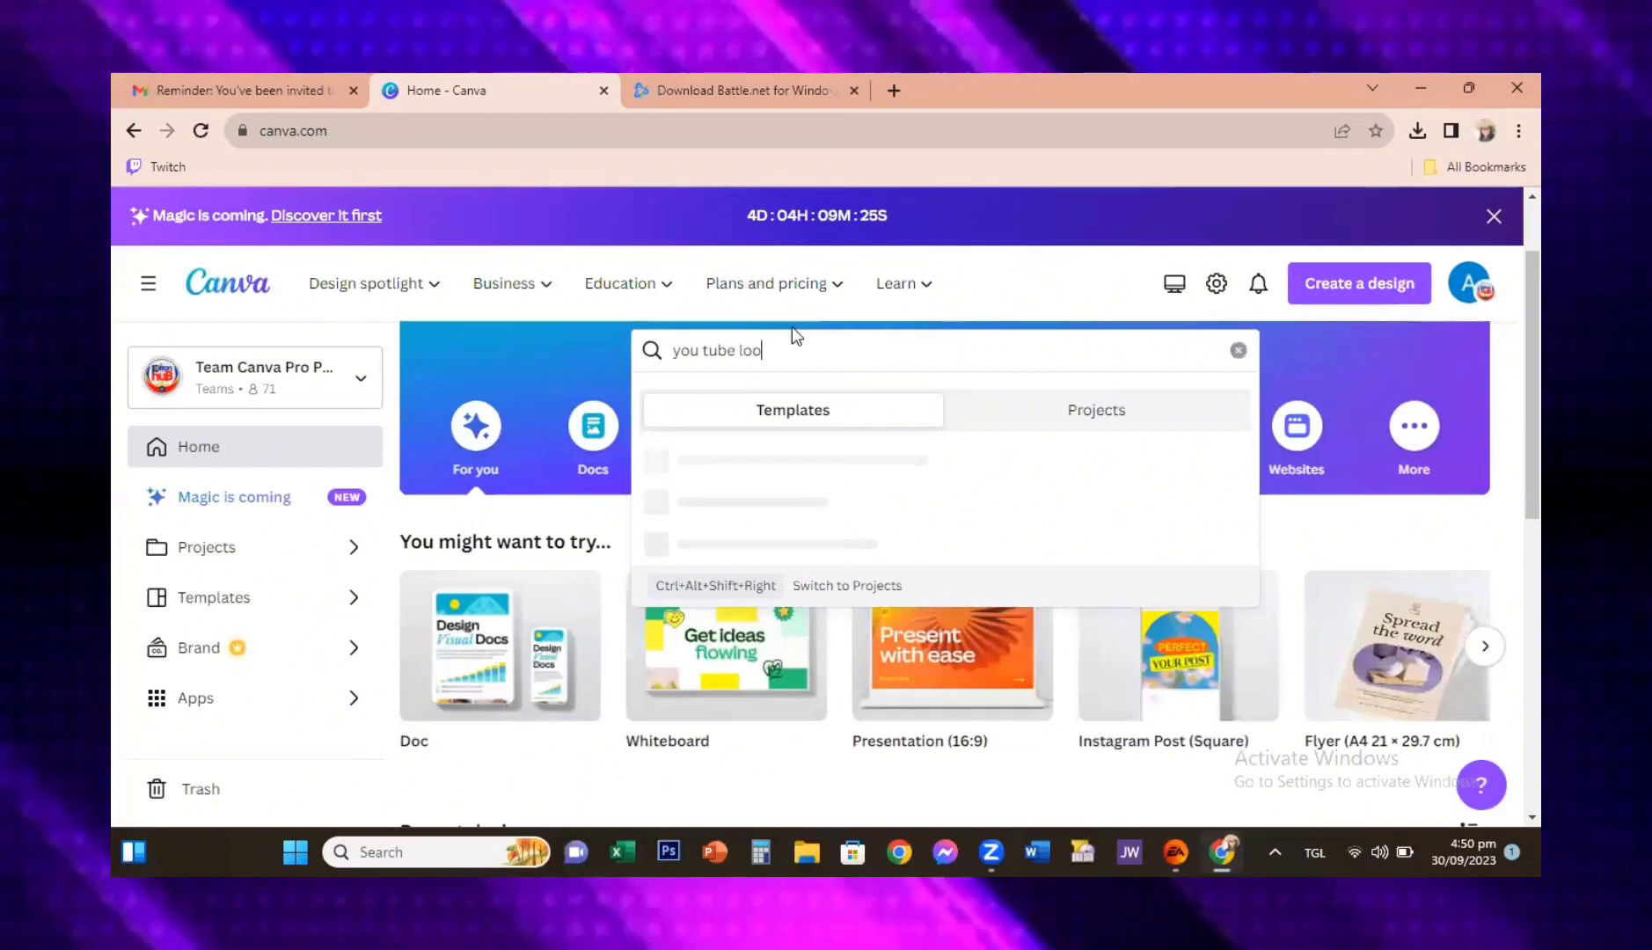
key(BackSpace)
text(go)
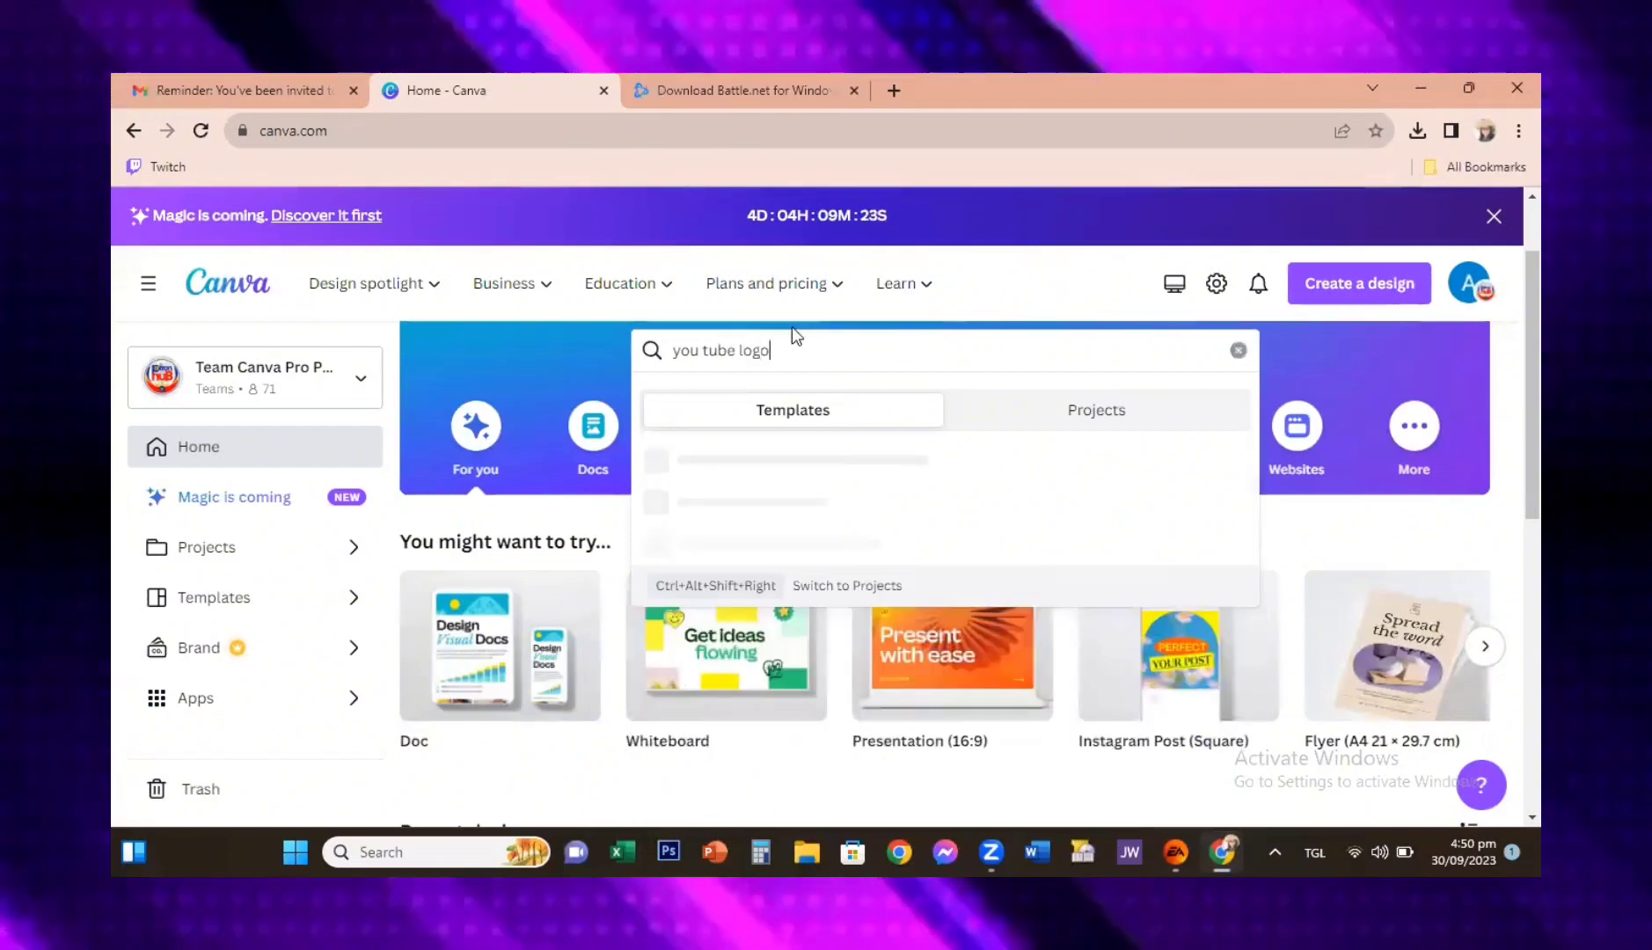
key(BackSpace)
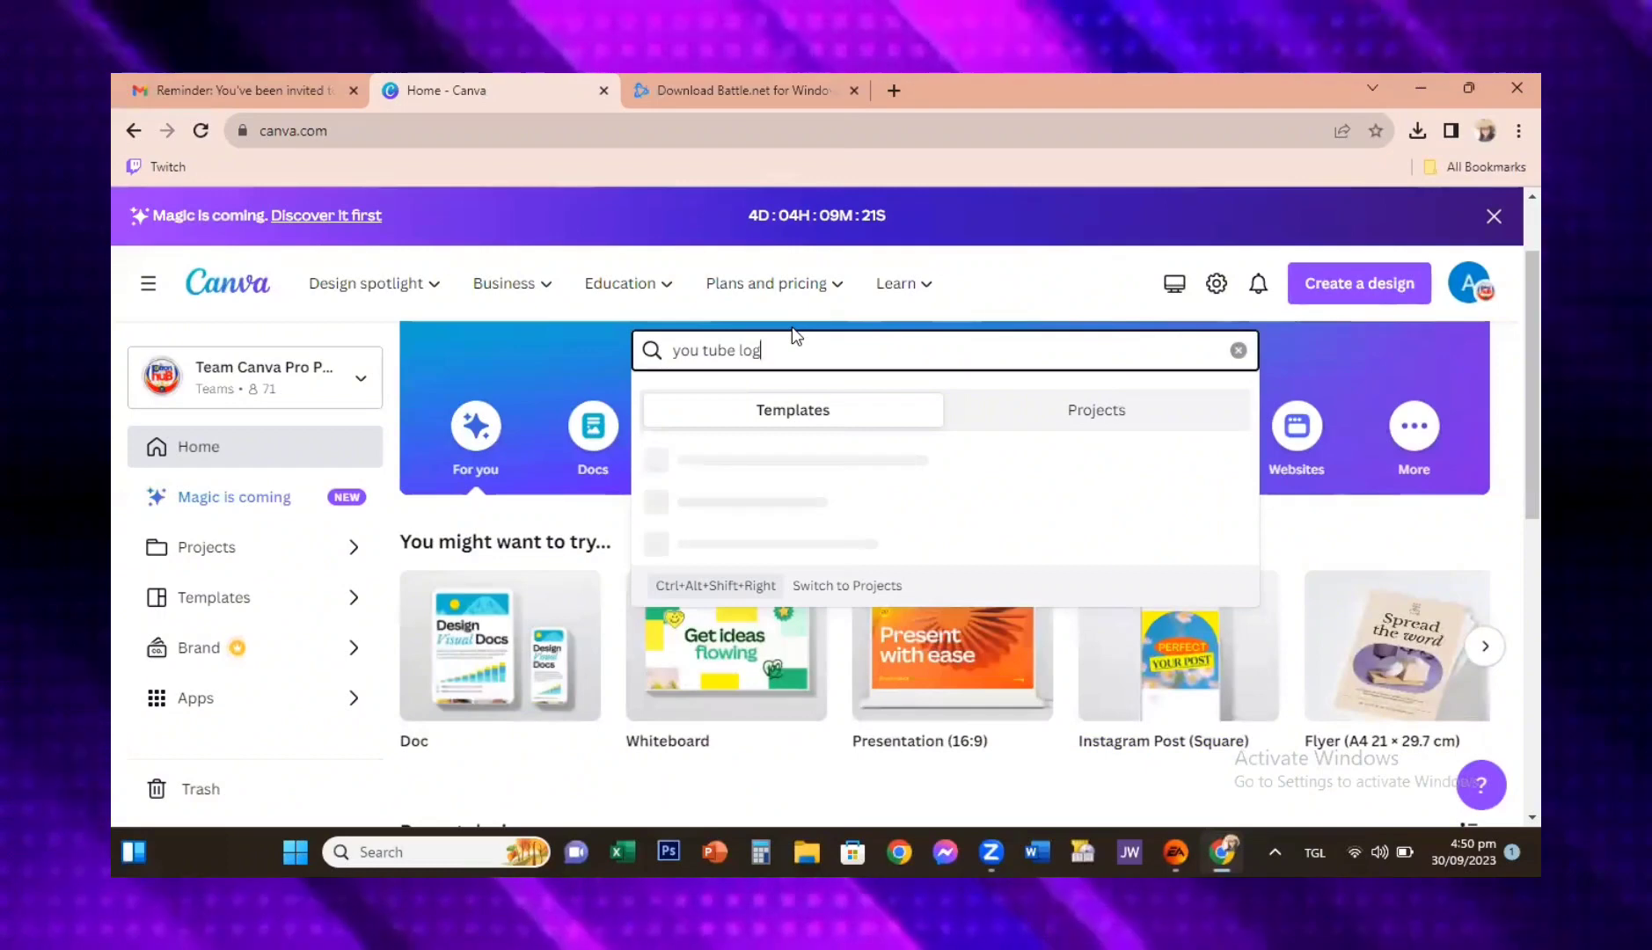
text(o)
key(Return)
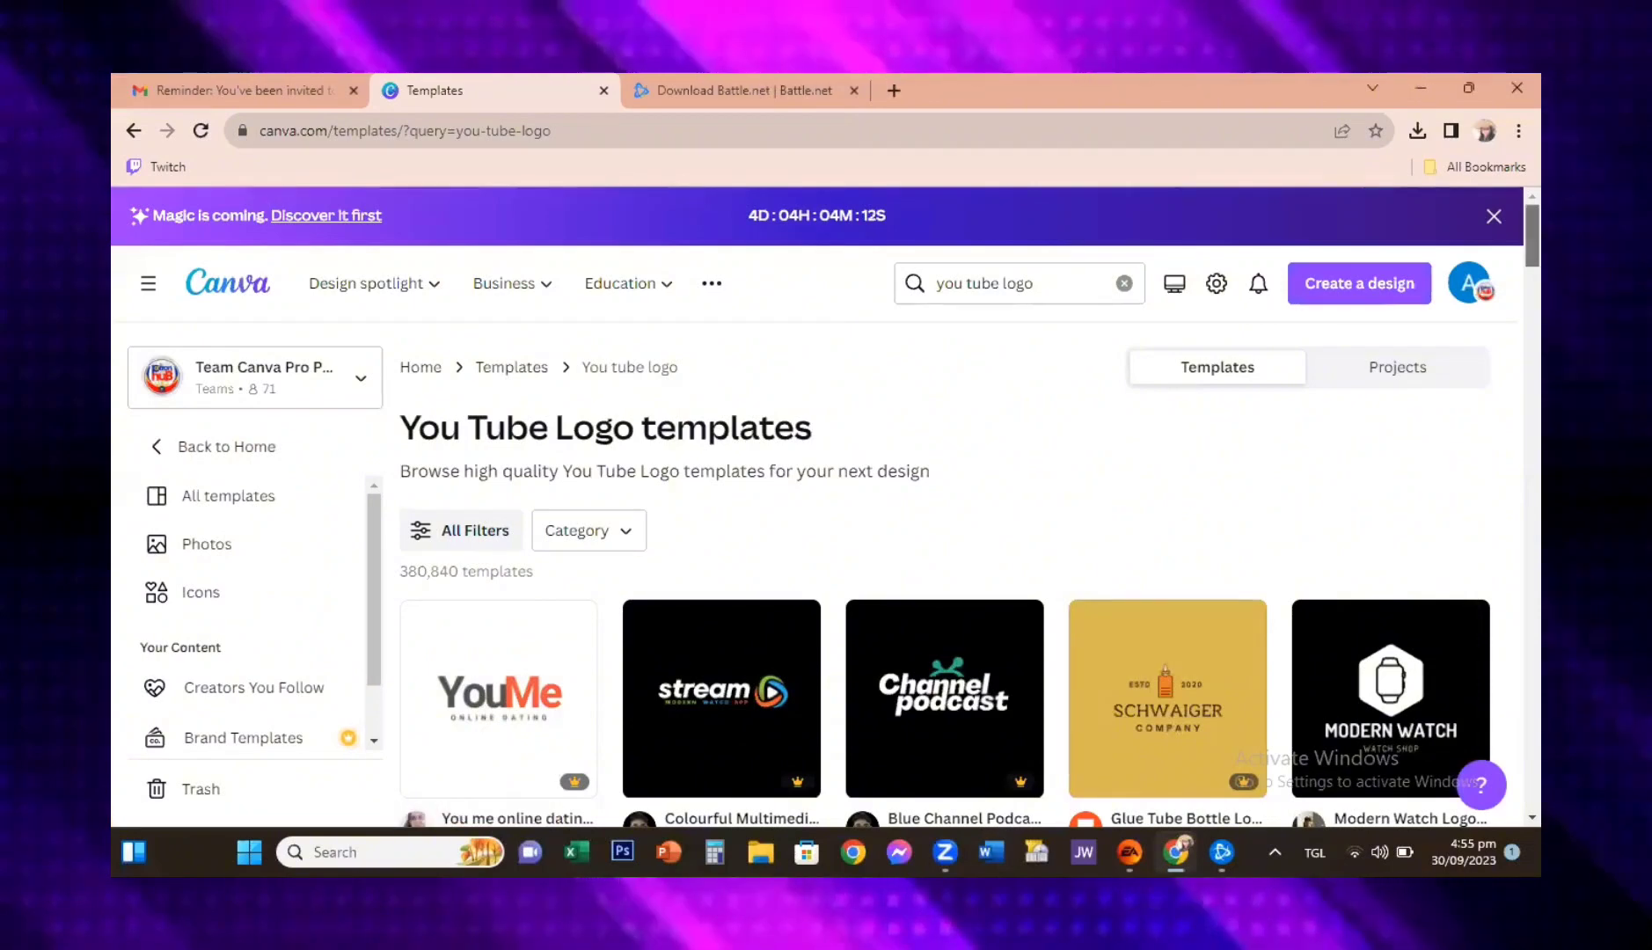
Step: Look through the "you tube logo" template results for a suitable logo design
scroll(946, 572, down, 3)
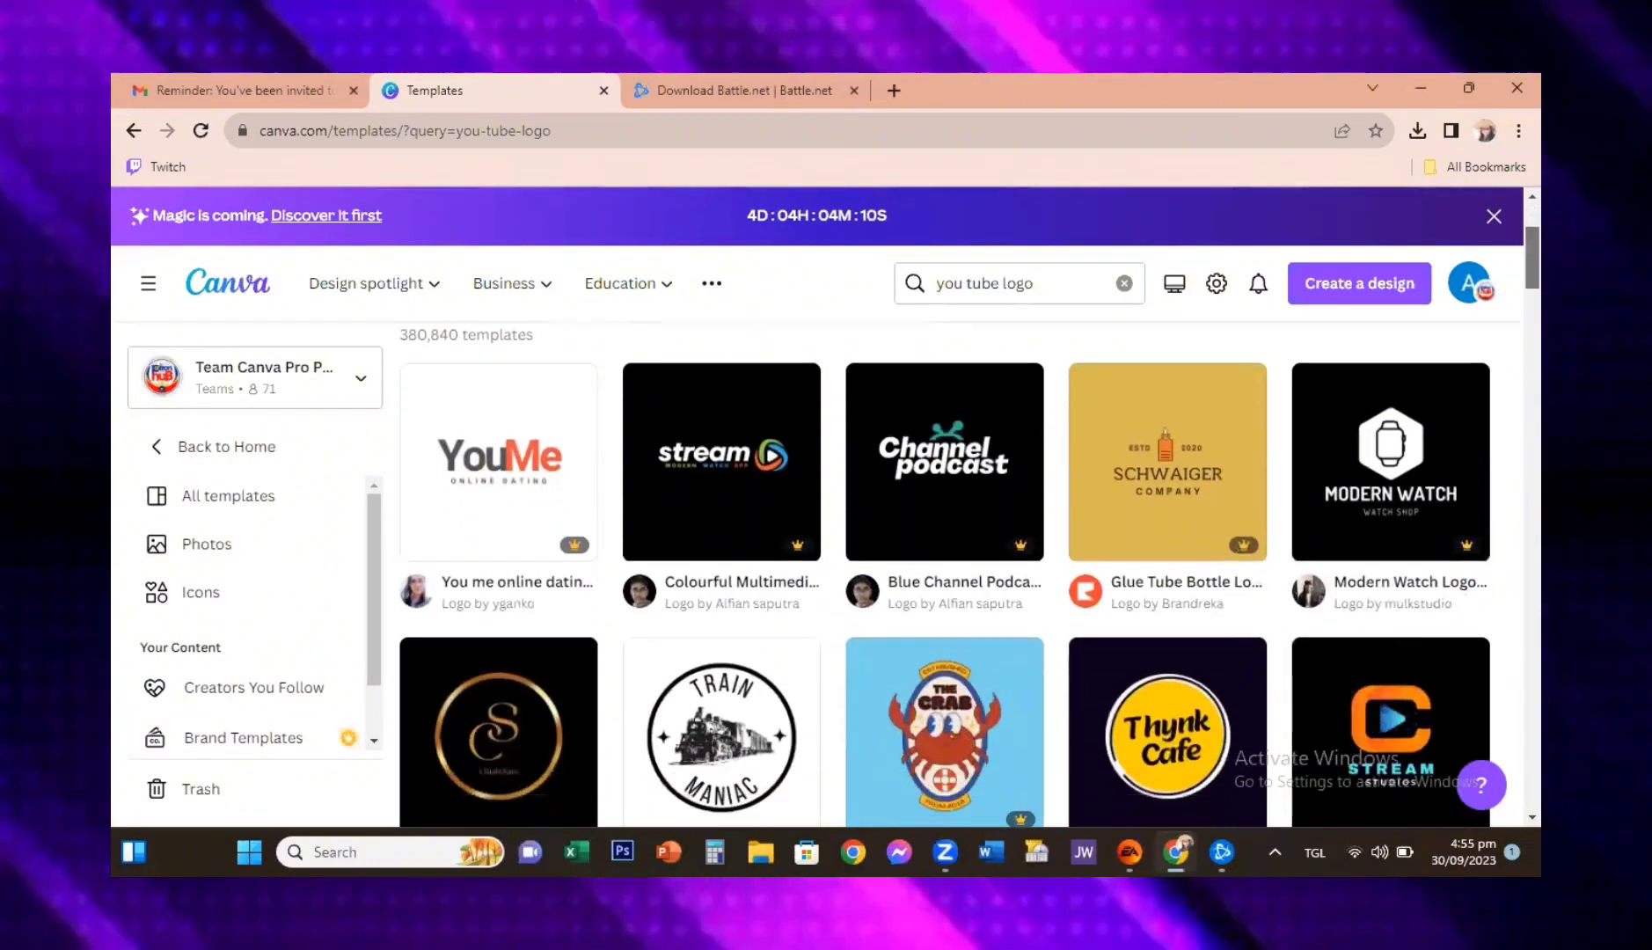
scroll(946, 572, down, 1)
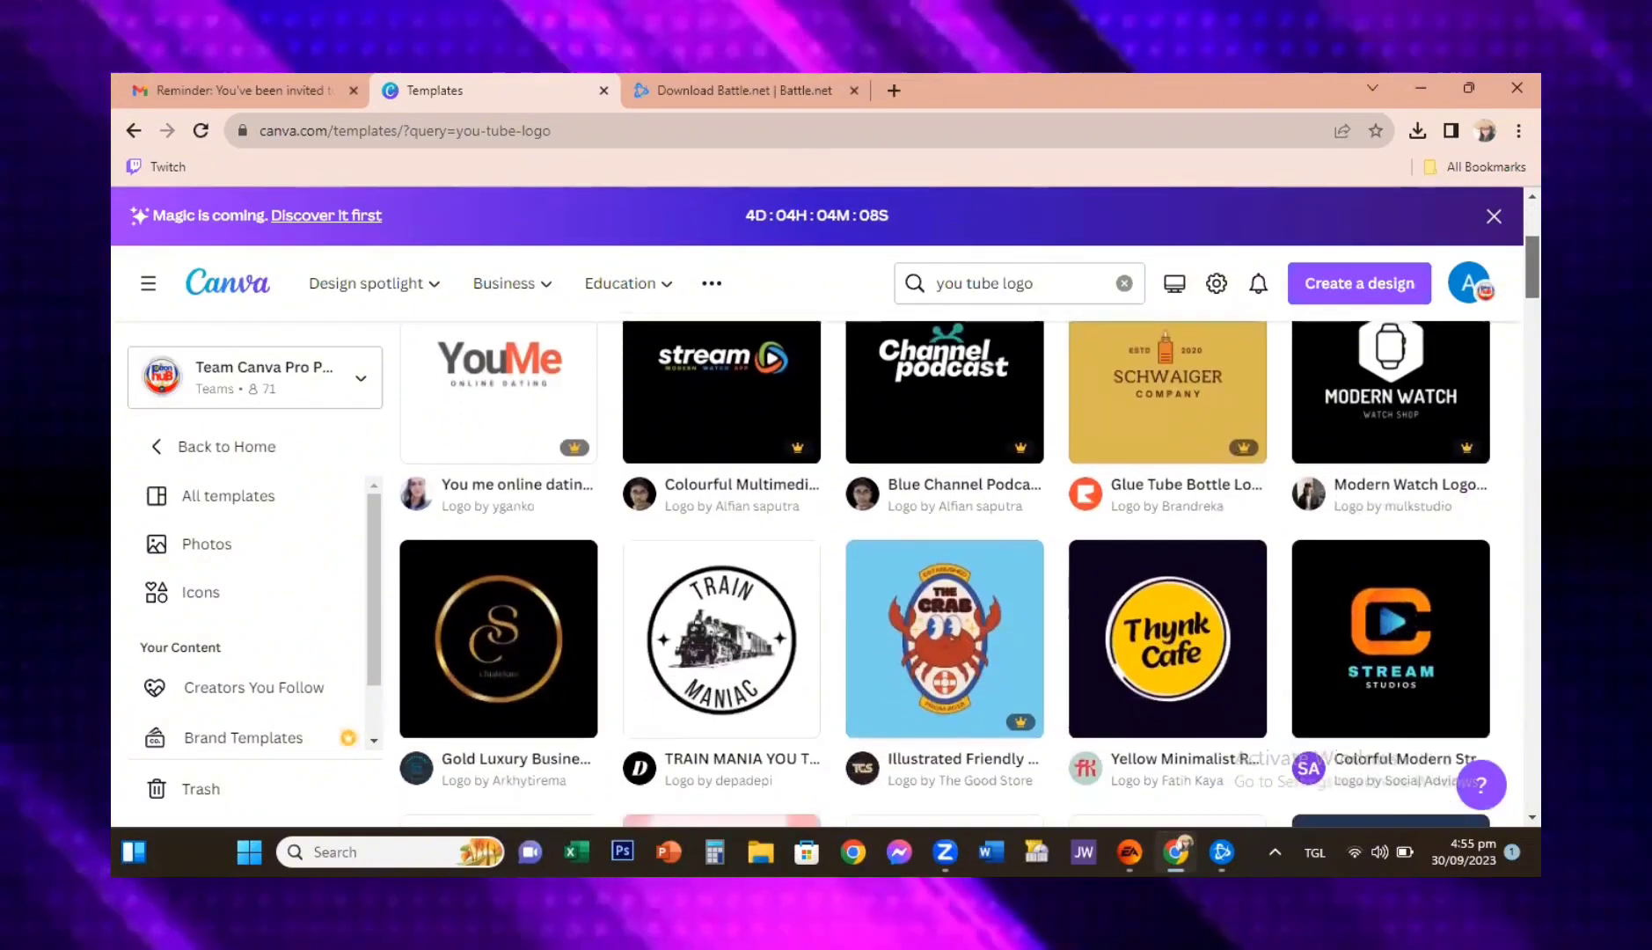
scroll(946, 572, down, 2)
scroll(945, 572, down, 1)
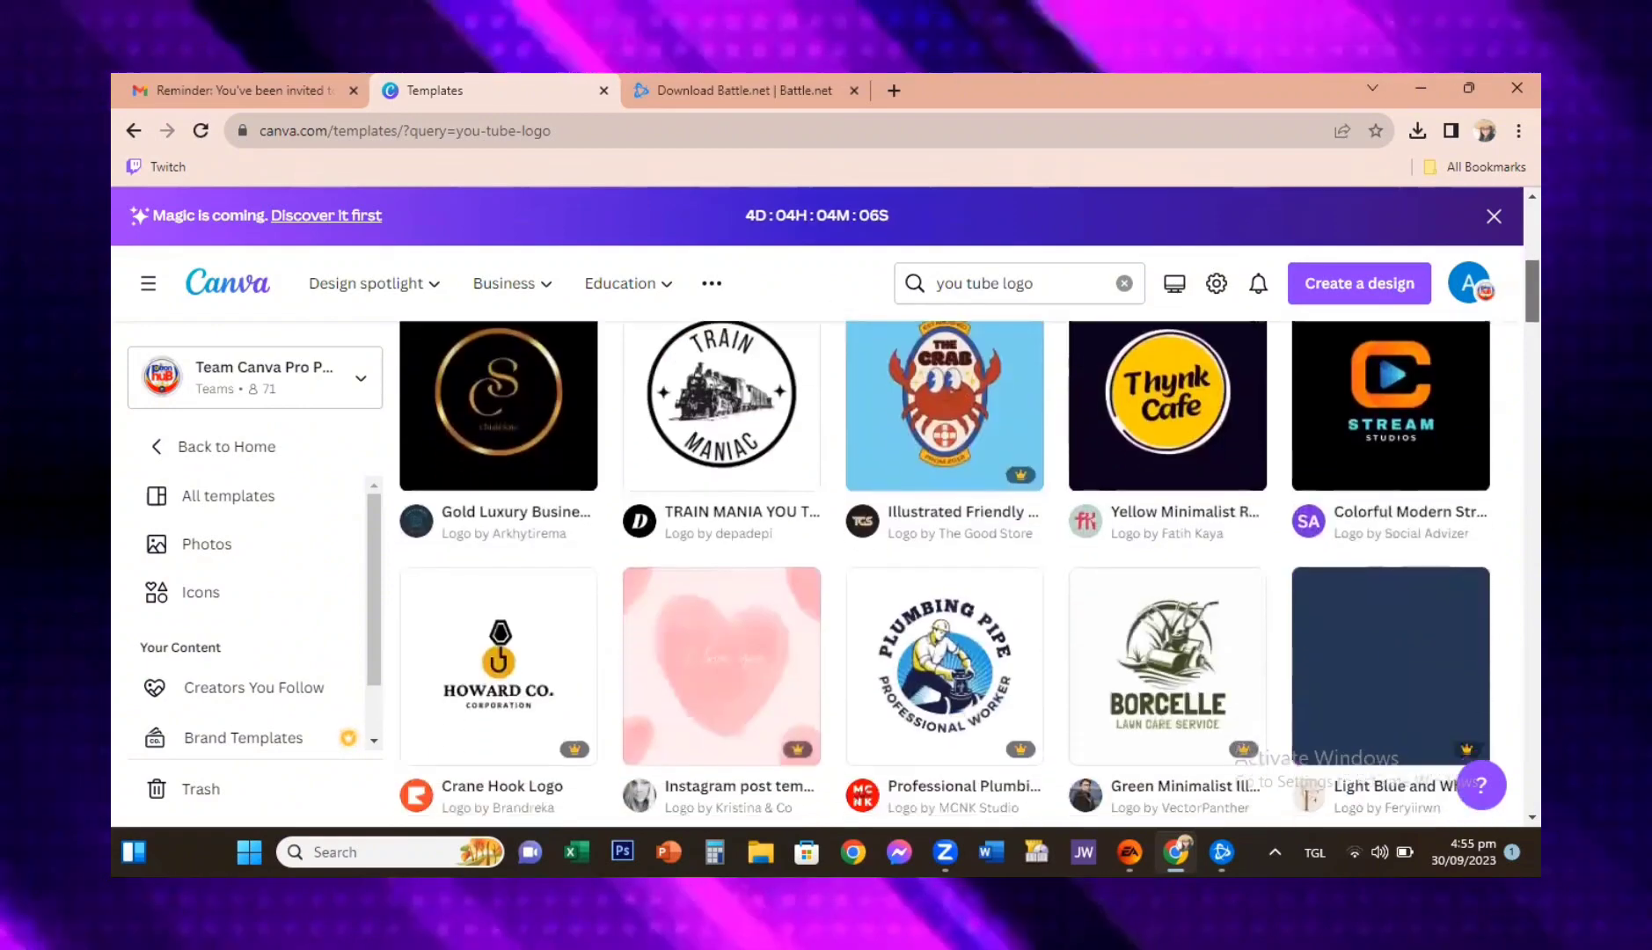
scroll(946, 572, down, 1)
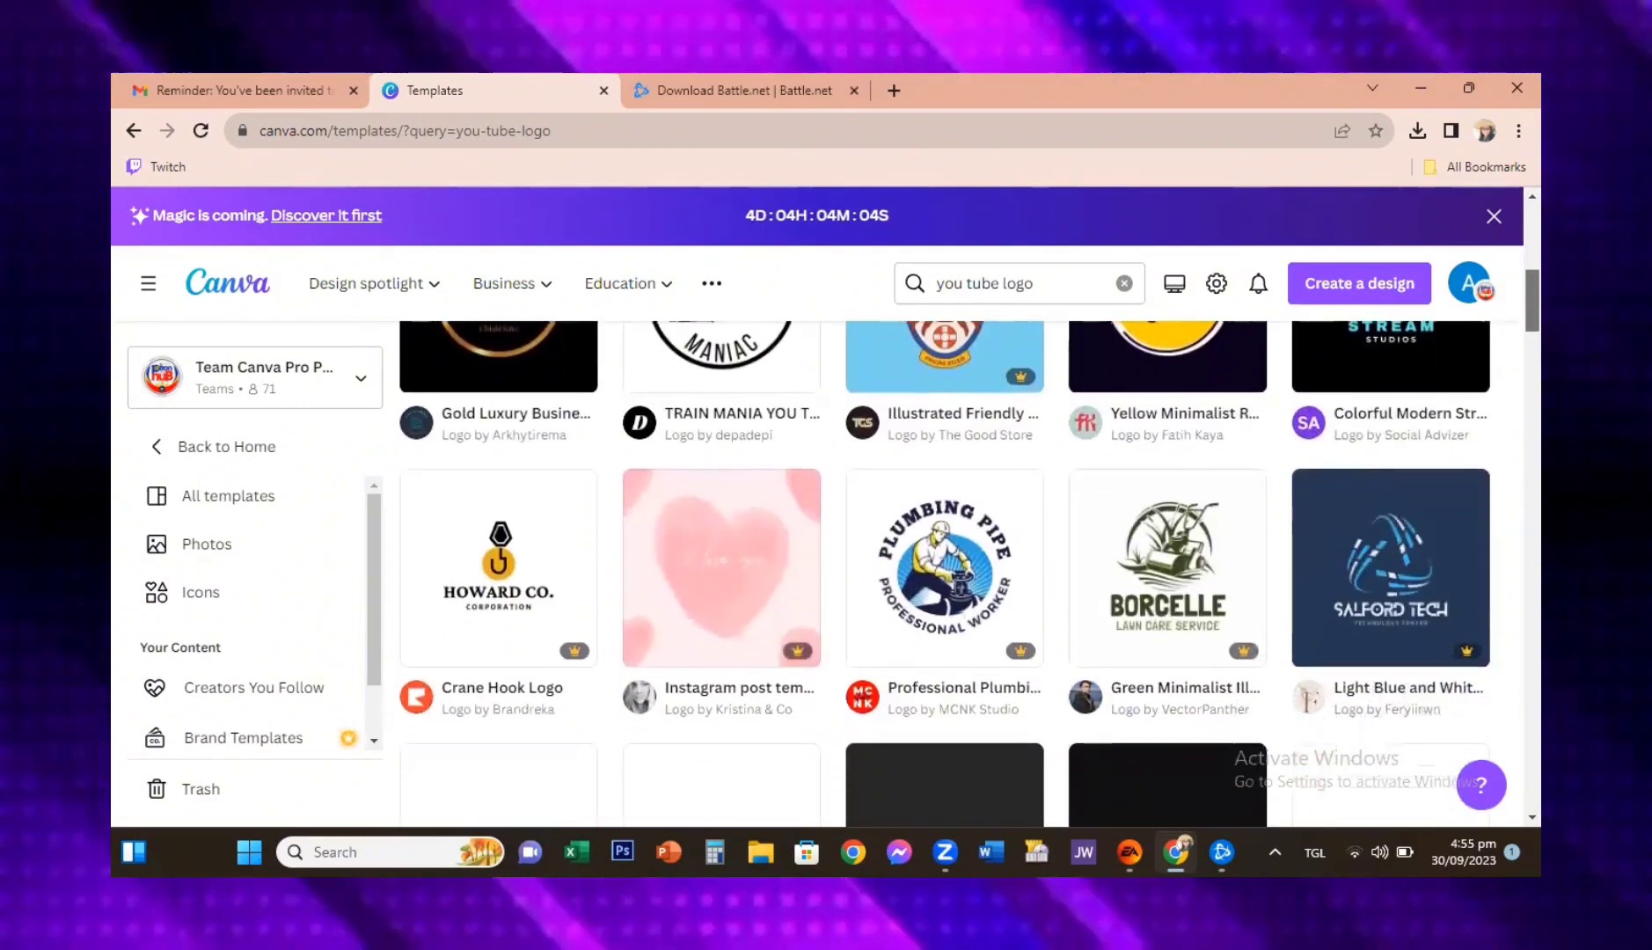
scroll(945, 571, up, 7)
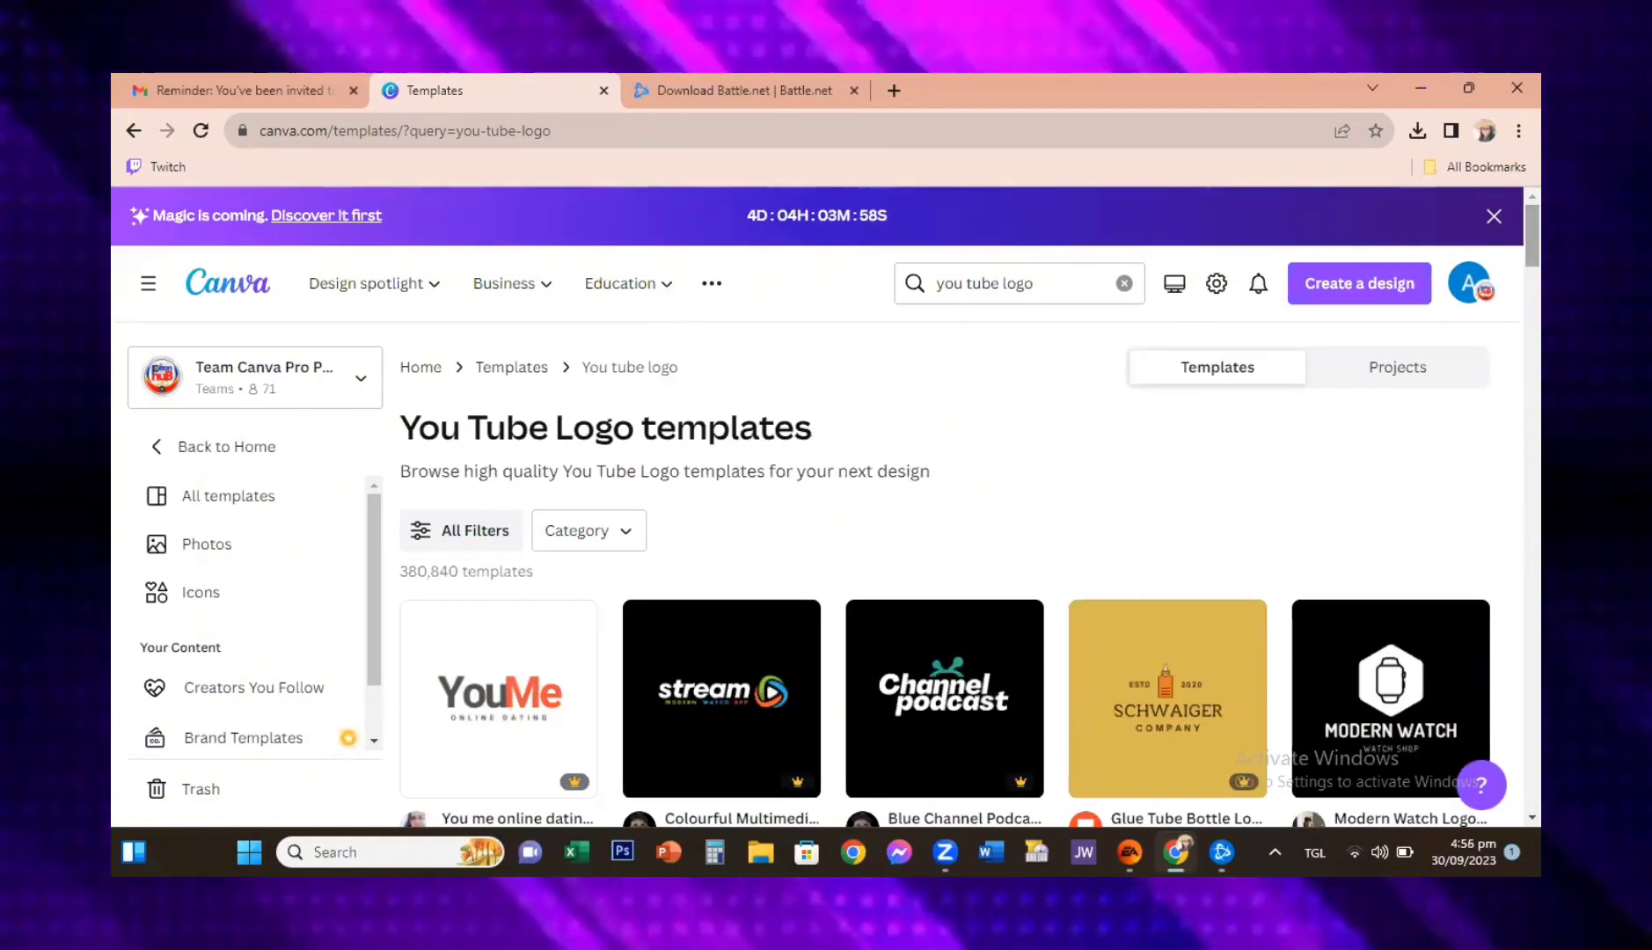
Step: Replace the template search with "logo games" and run it
click(1035, 292)
key(ctrl+a)
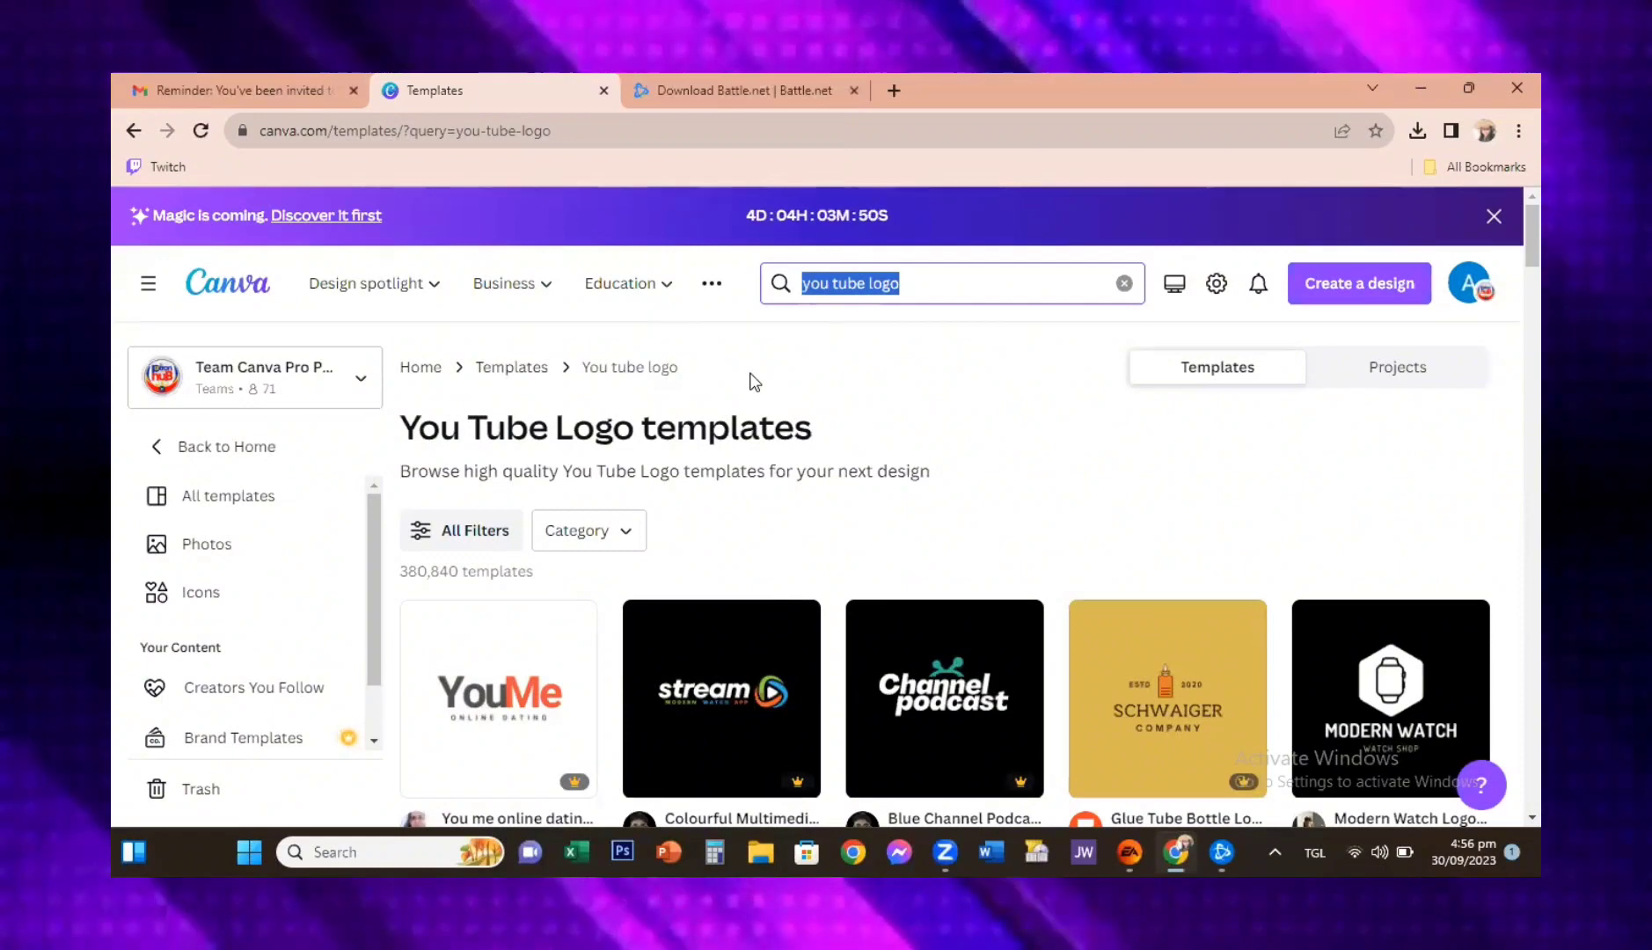
text(lo)
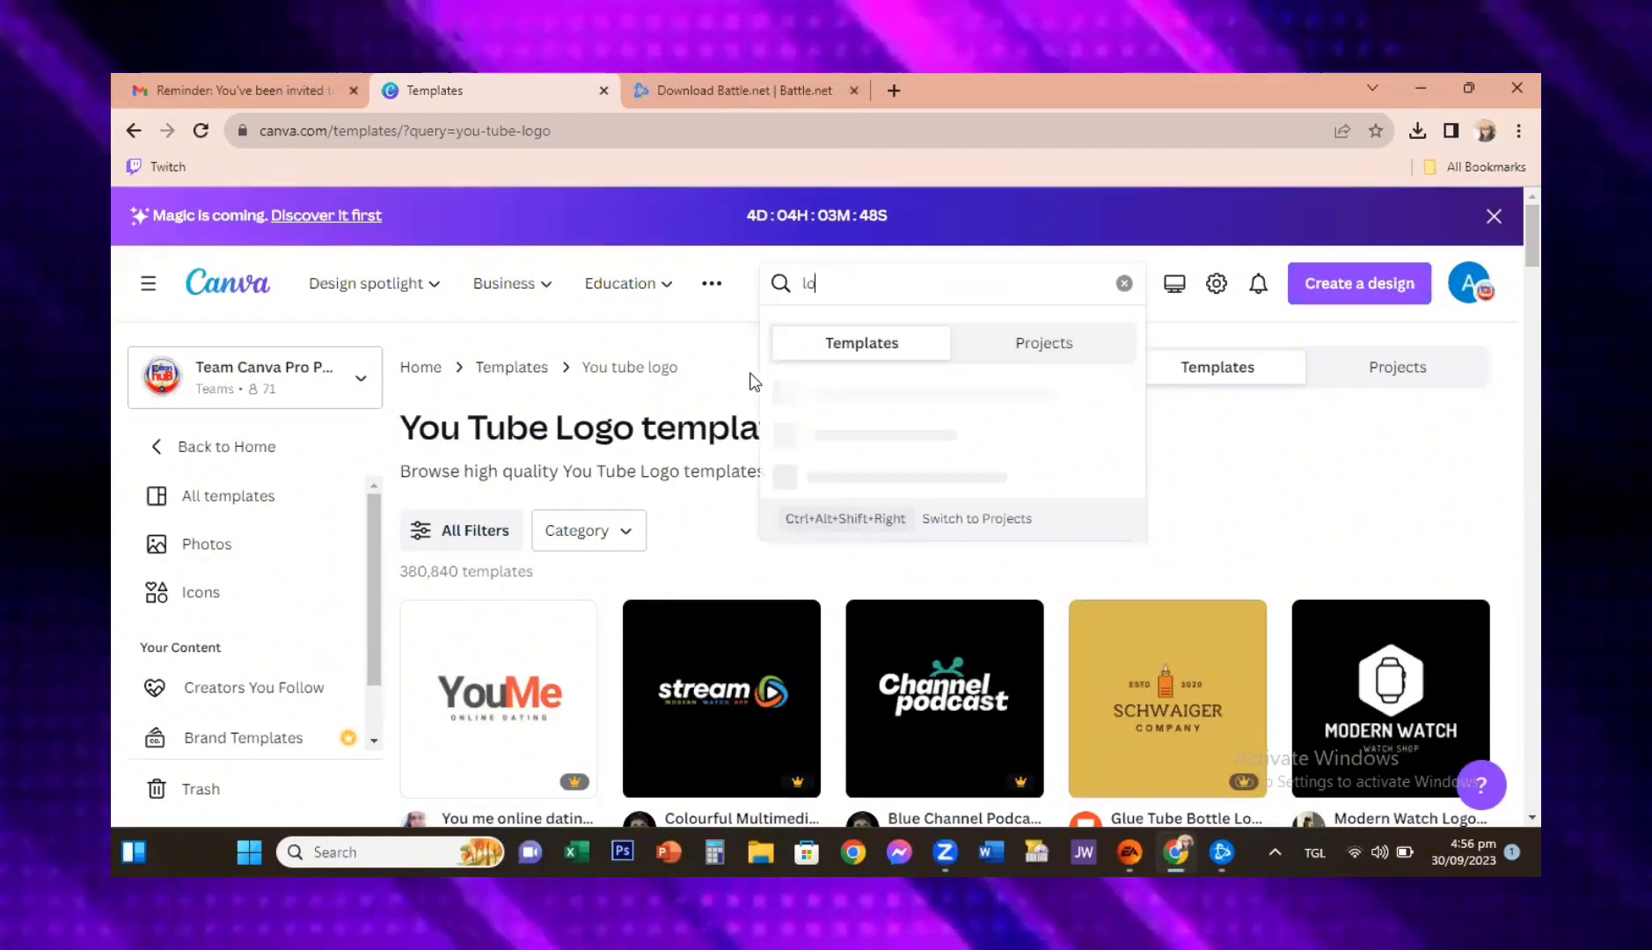
text(go games)
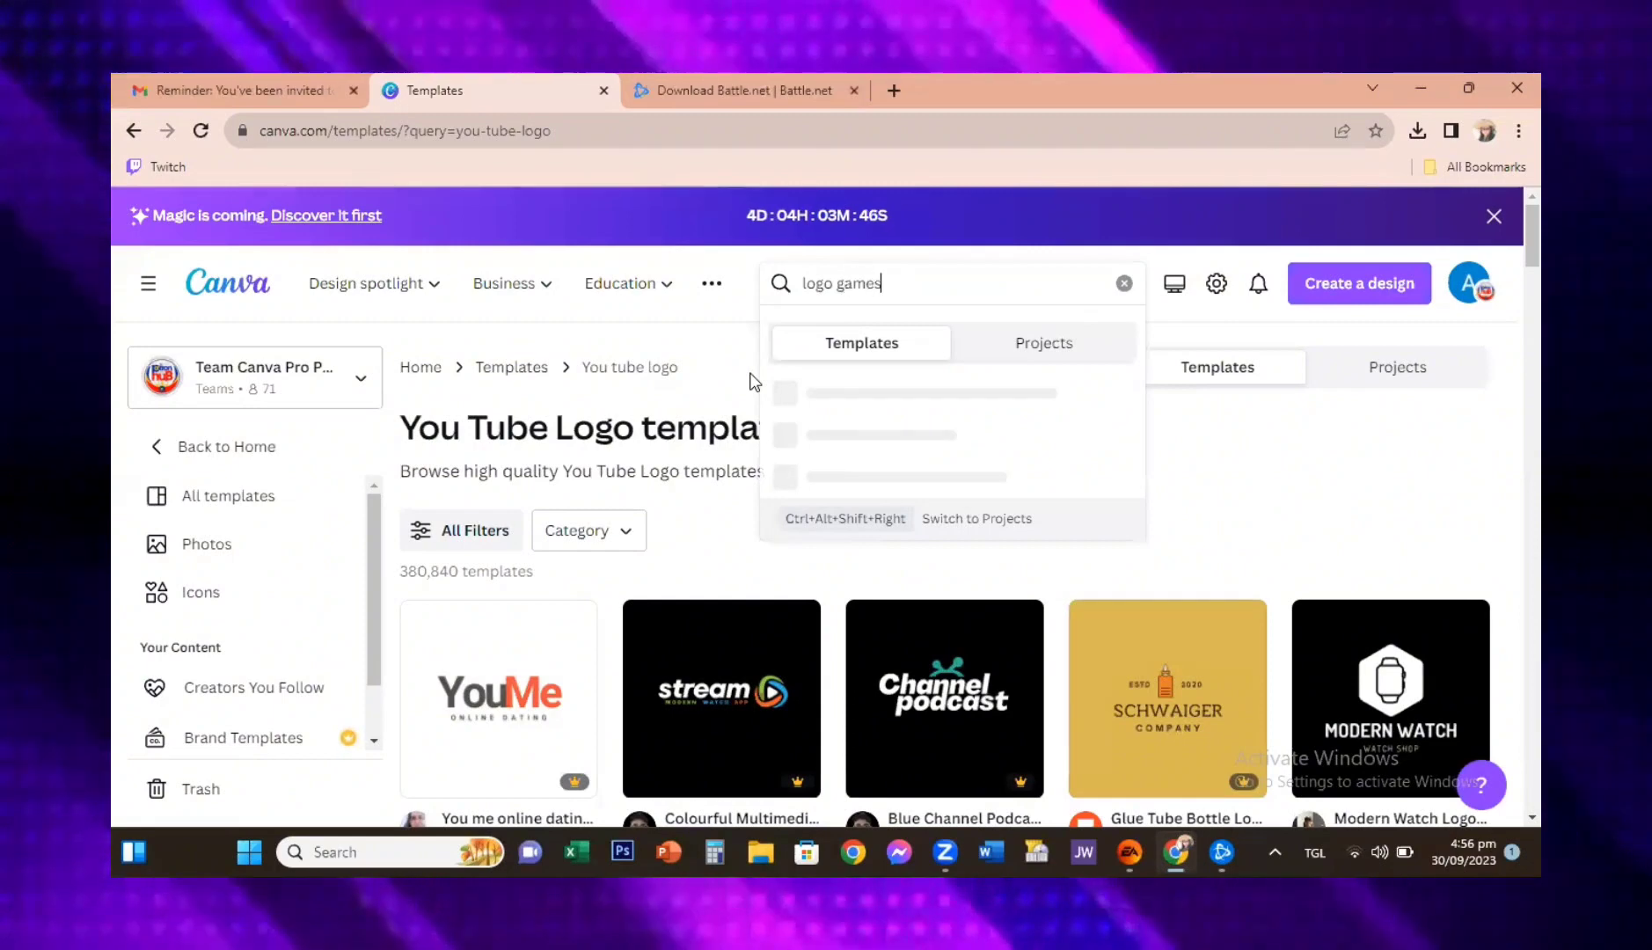
key(Return)
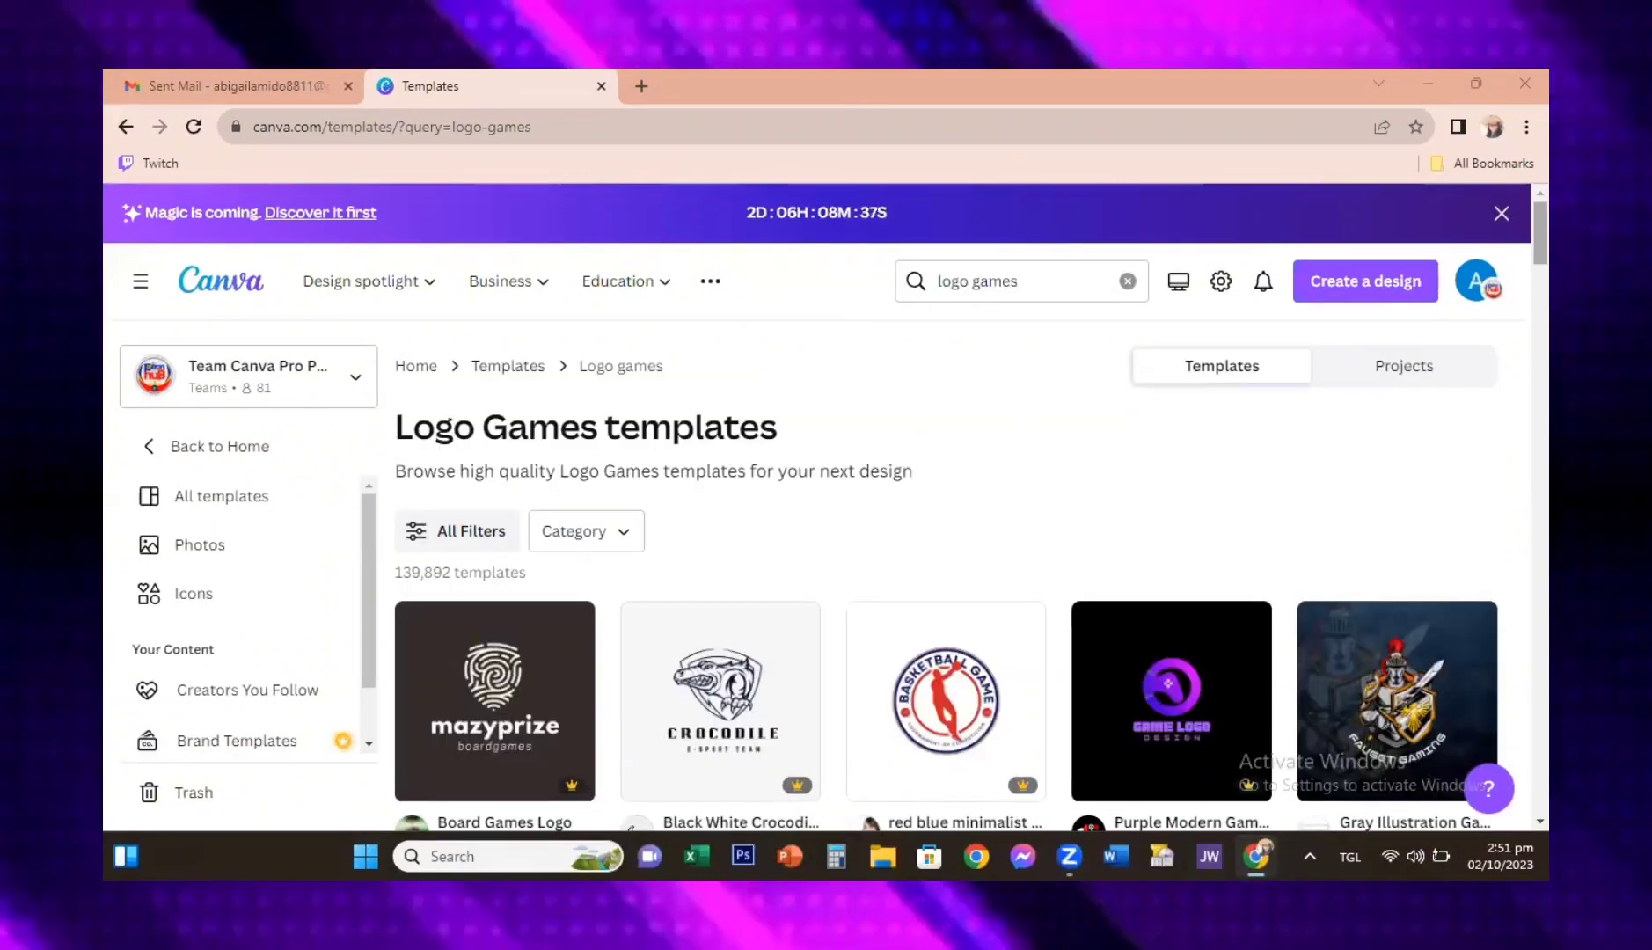
Step: Find the Orange Cute Dog Illustration Gaming Logo among the "logo games" results and open its template preview
scroll(946, 572, down, 3)
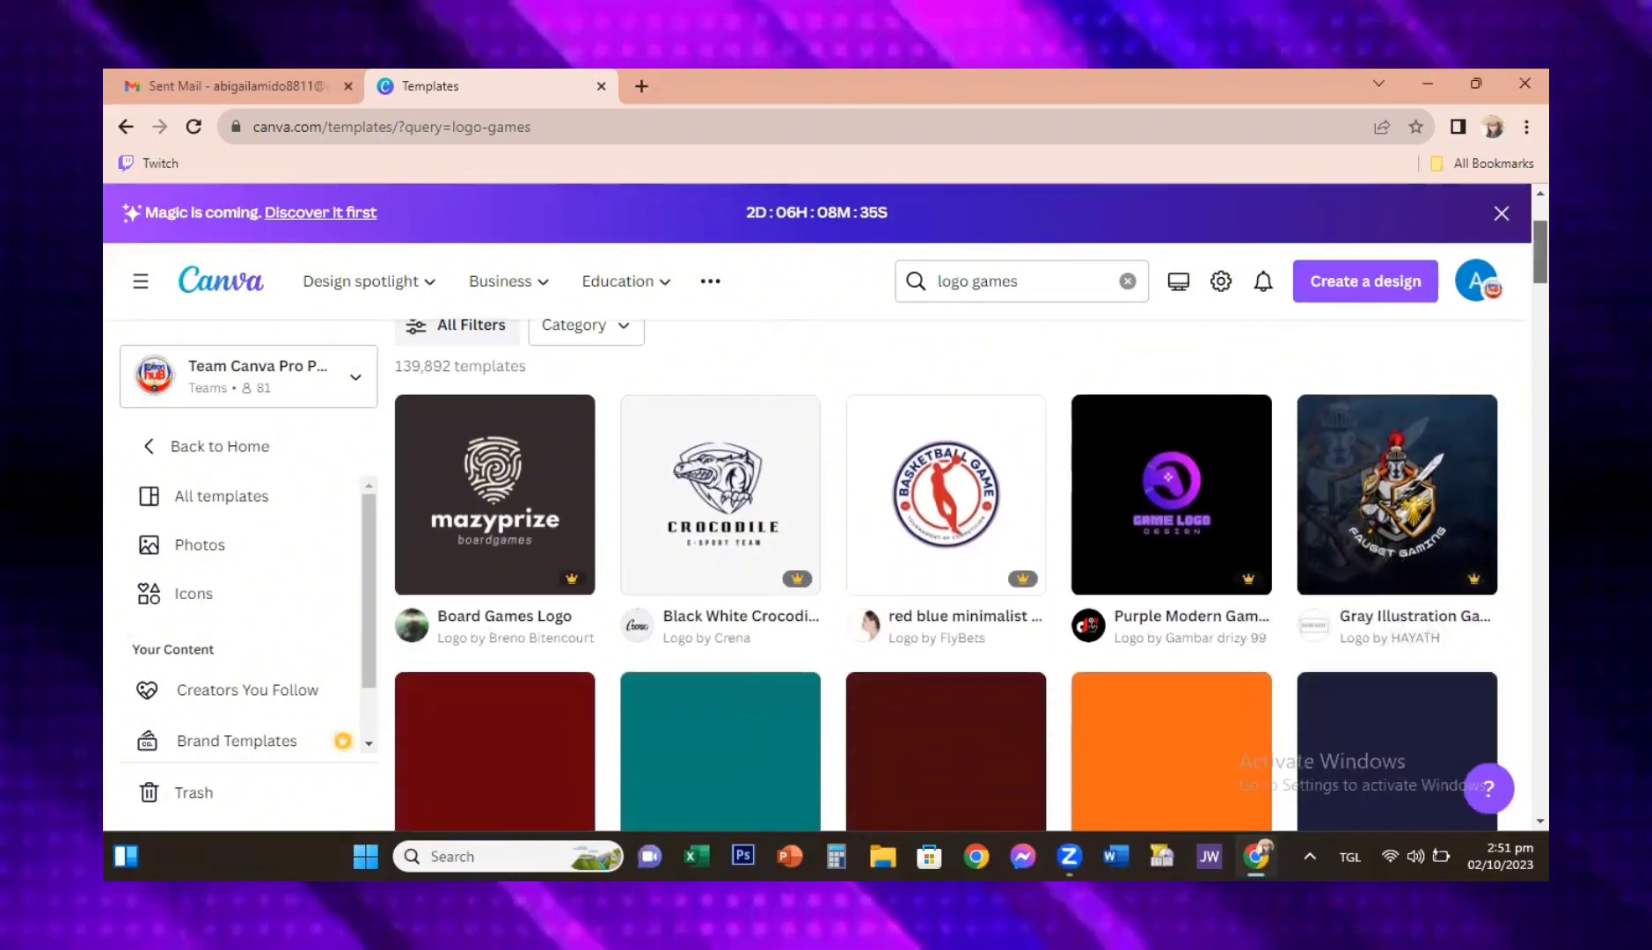
scroll(946, 572, down, 2)
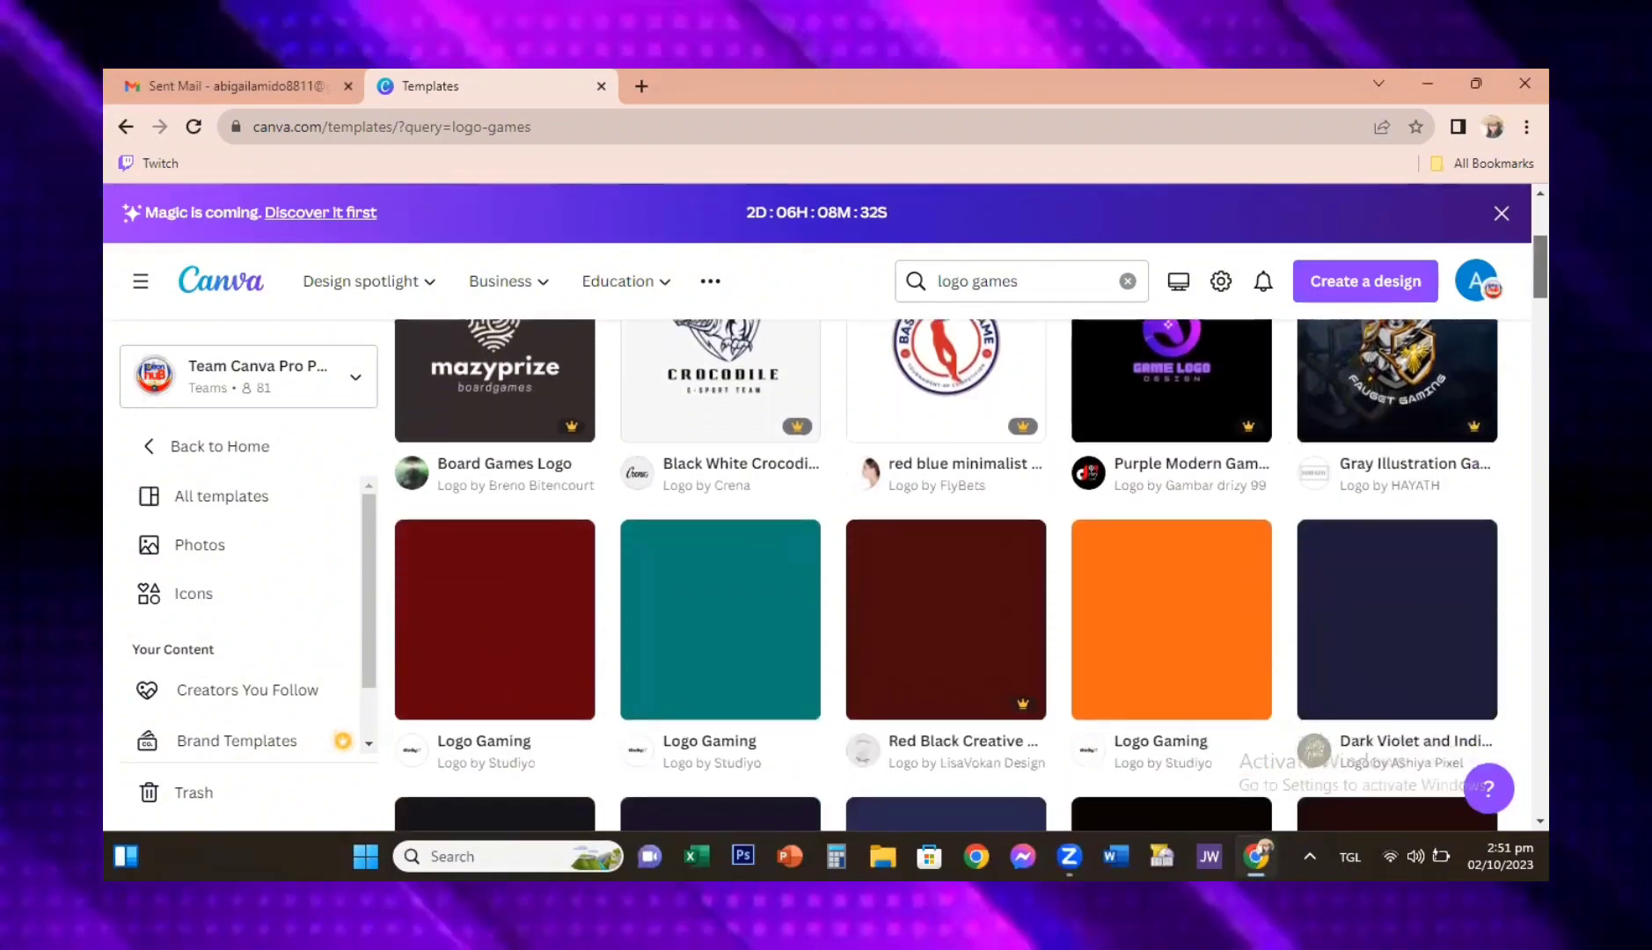
scroll(946, 571, down, 2)
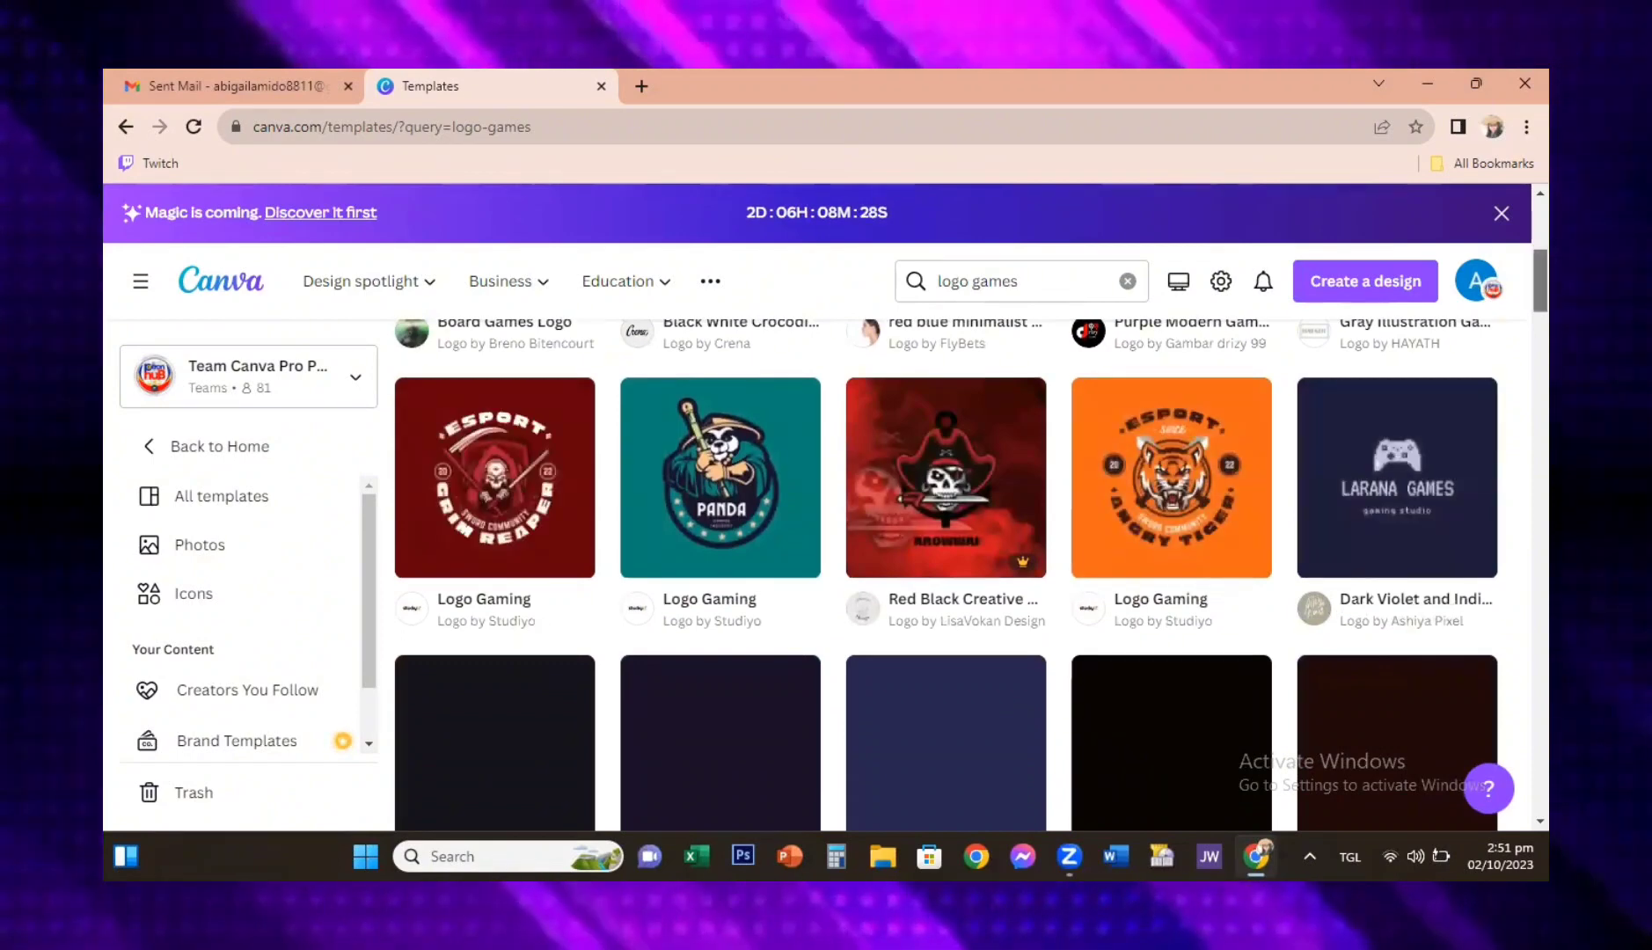
scroll(946, 572, down, 1)
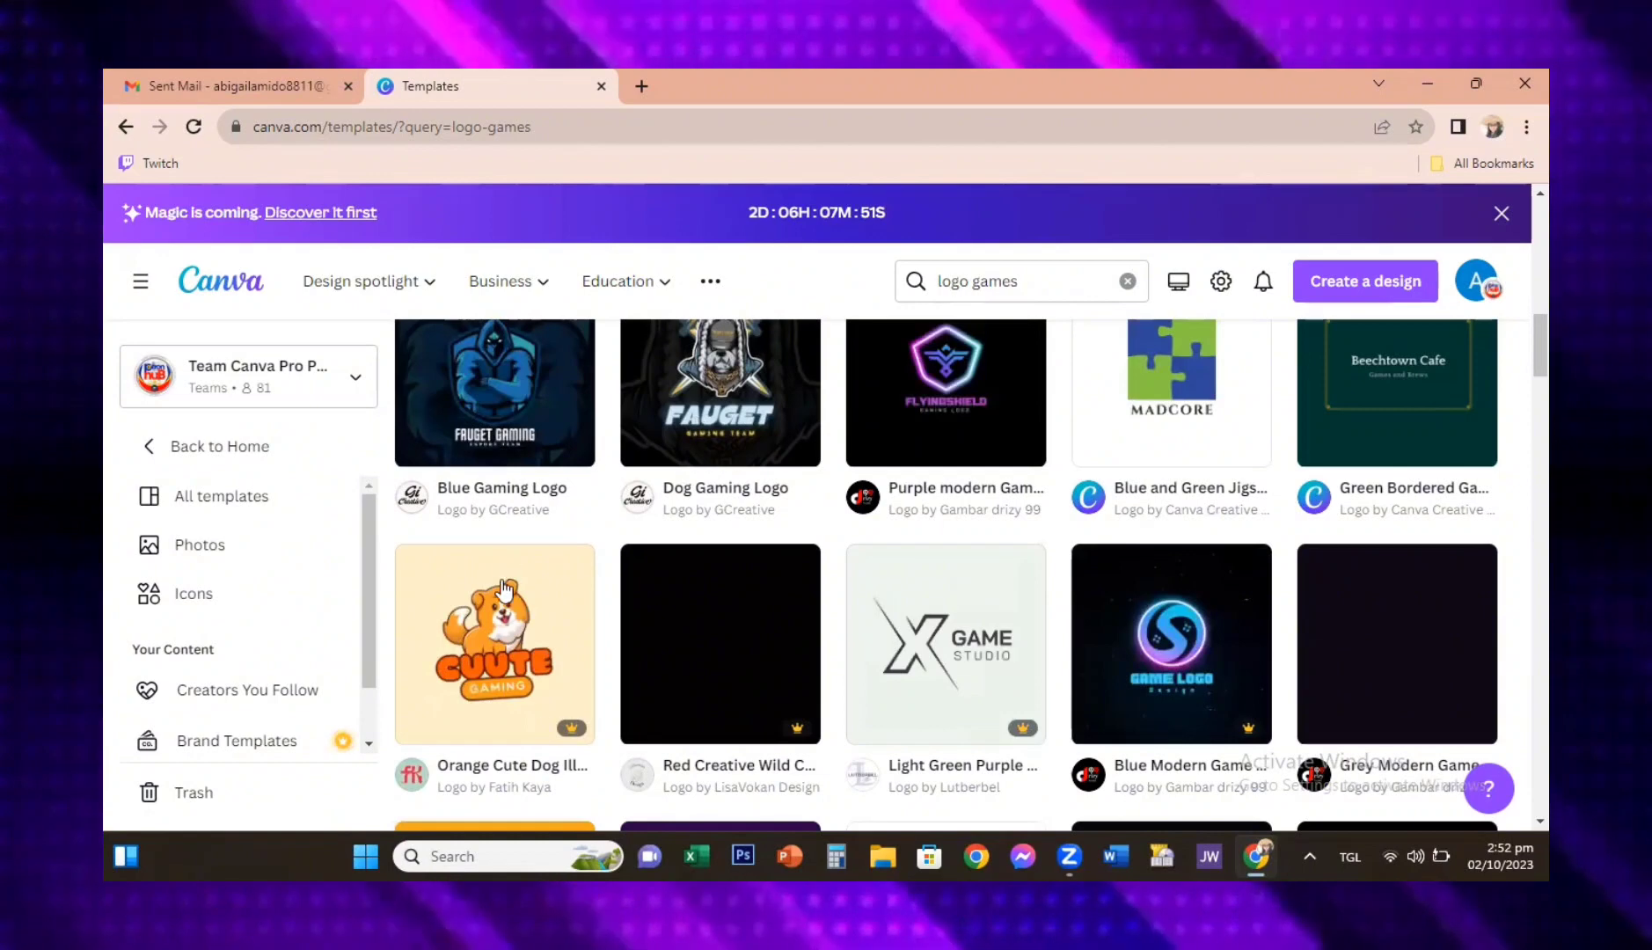
mouse_move(503, 613)
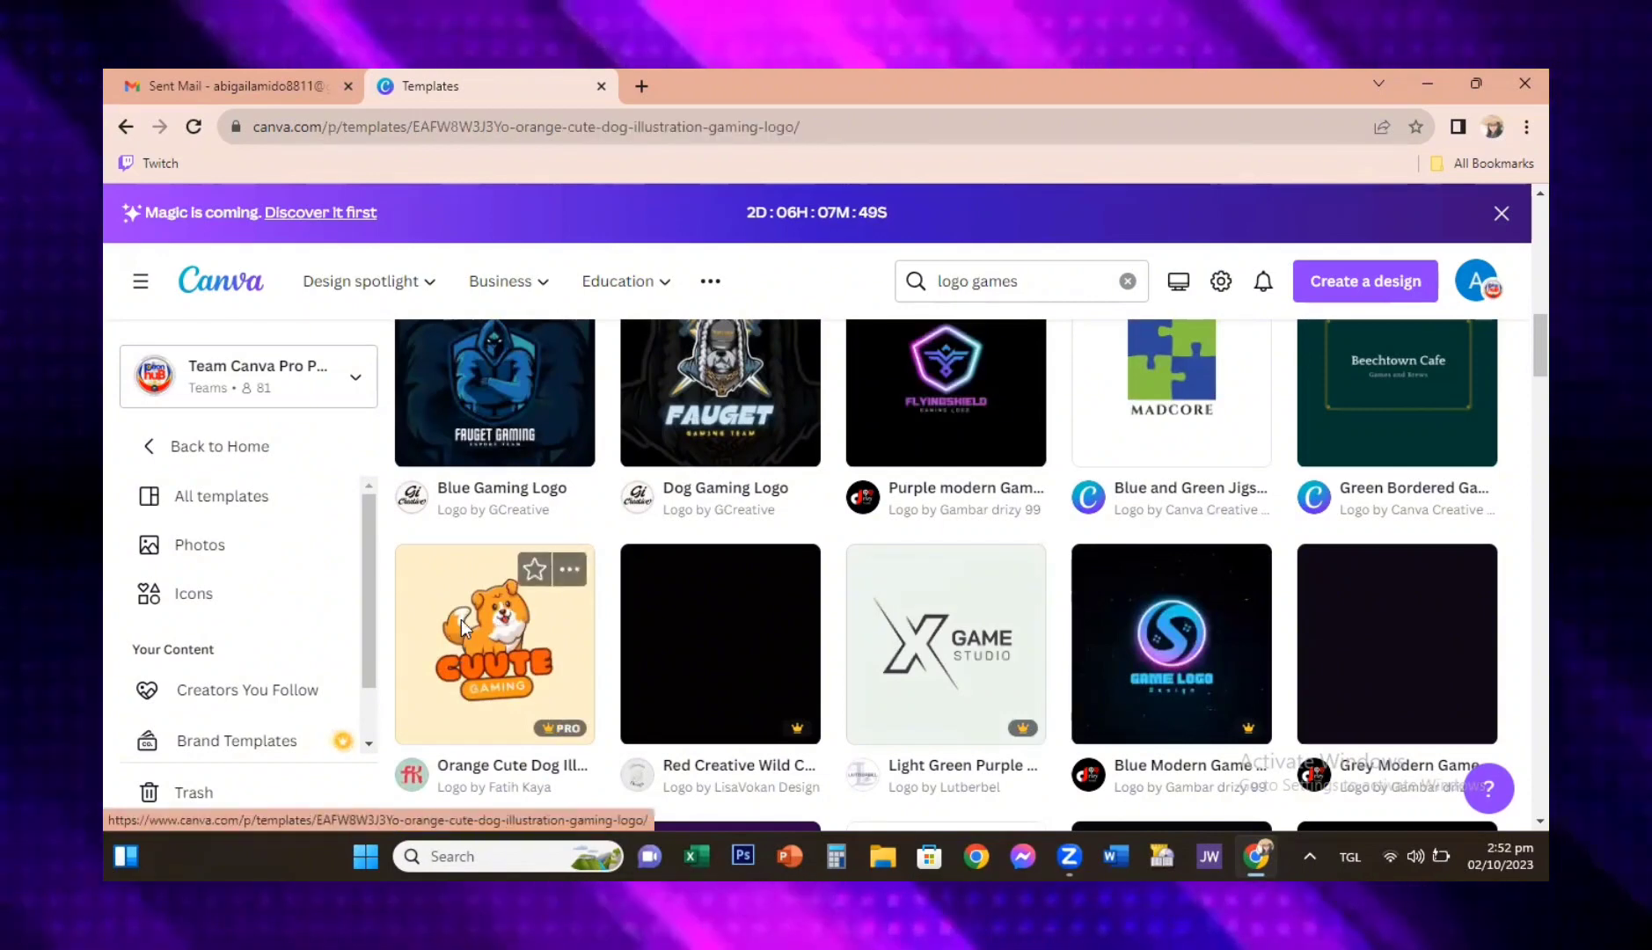
click(464, 626)
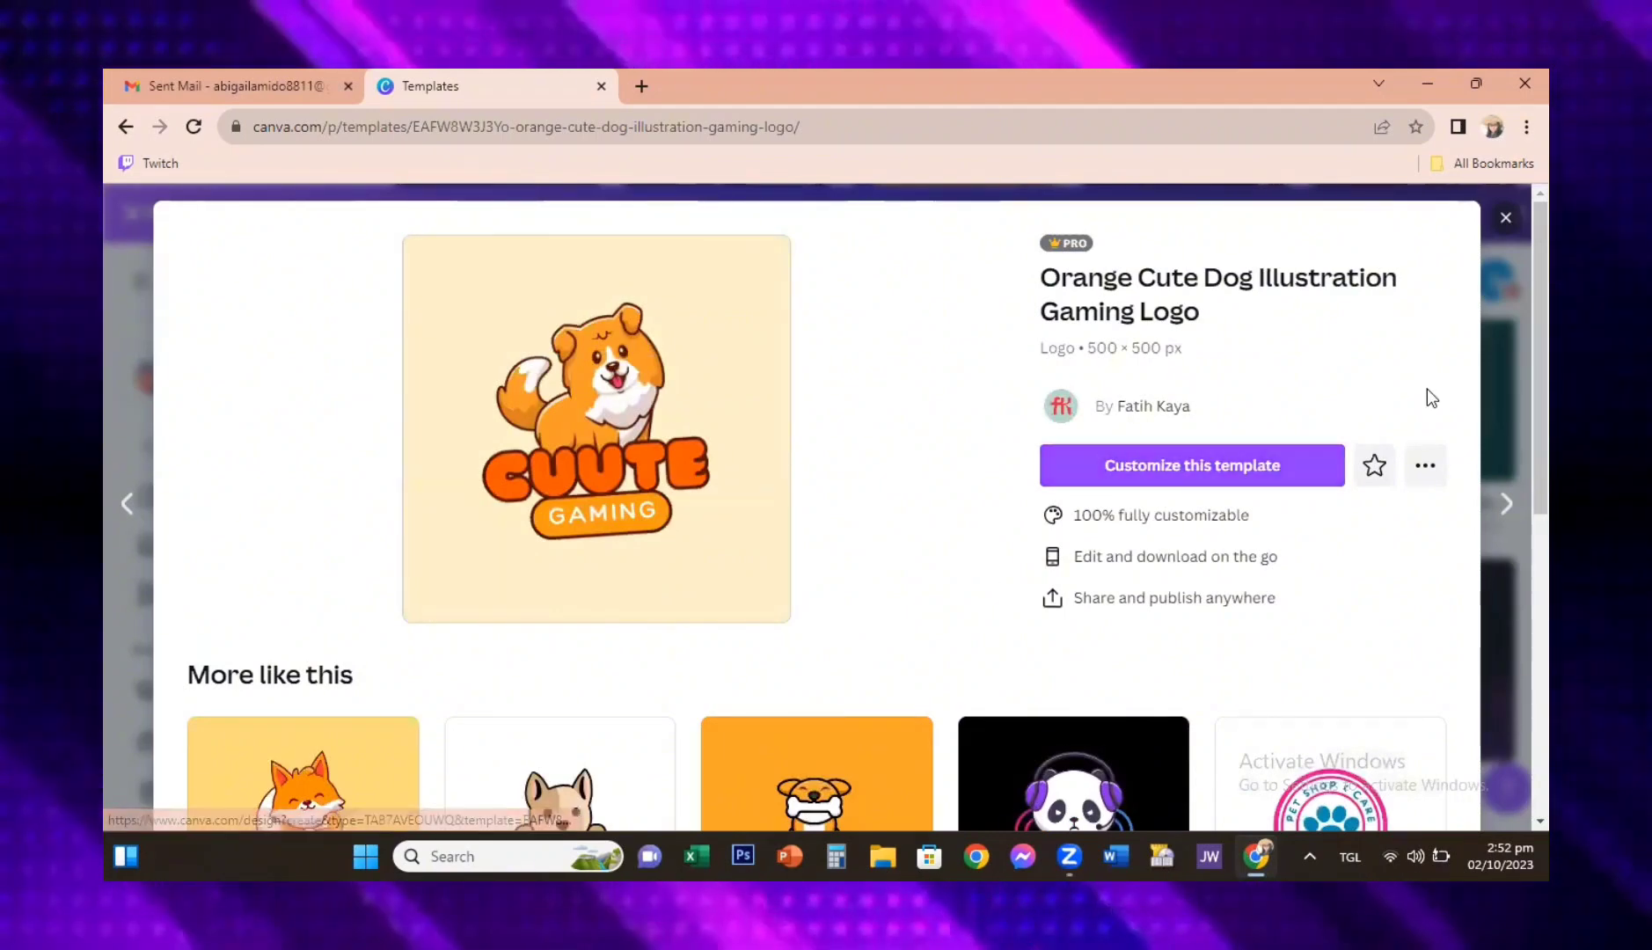
Step: Pick the Orange Cute Fox Illustration Gaming Logo from the similar templates and open it for customizing
scroll(850, 507, down, 3)
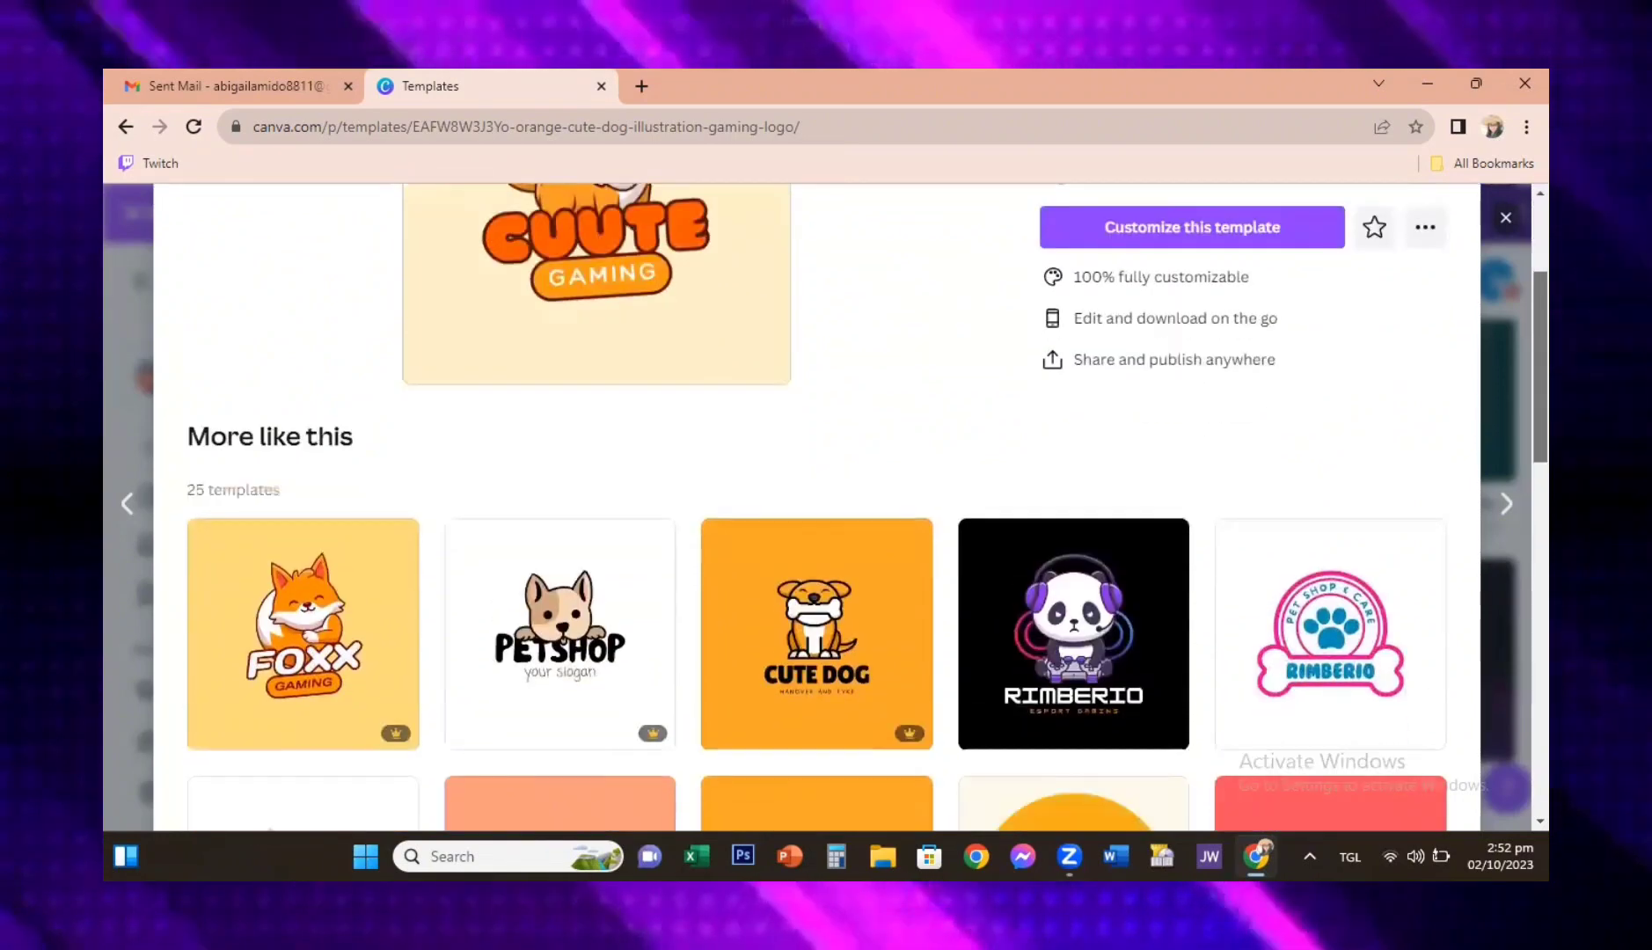
scroll(817, 507, up, 1)
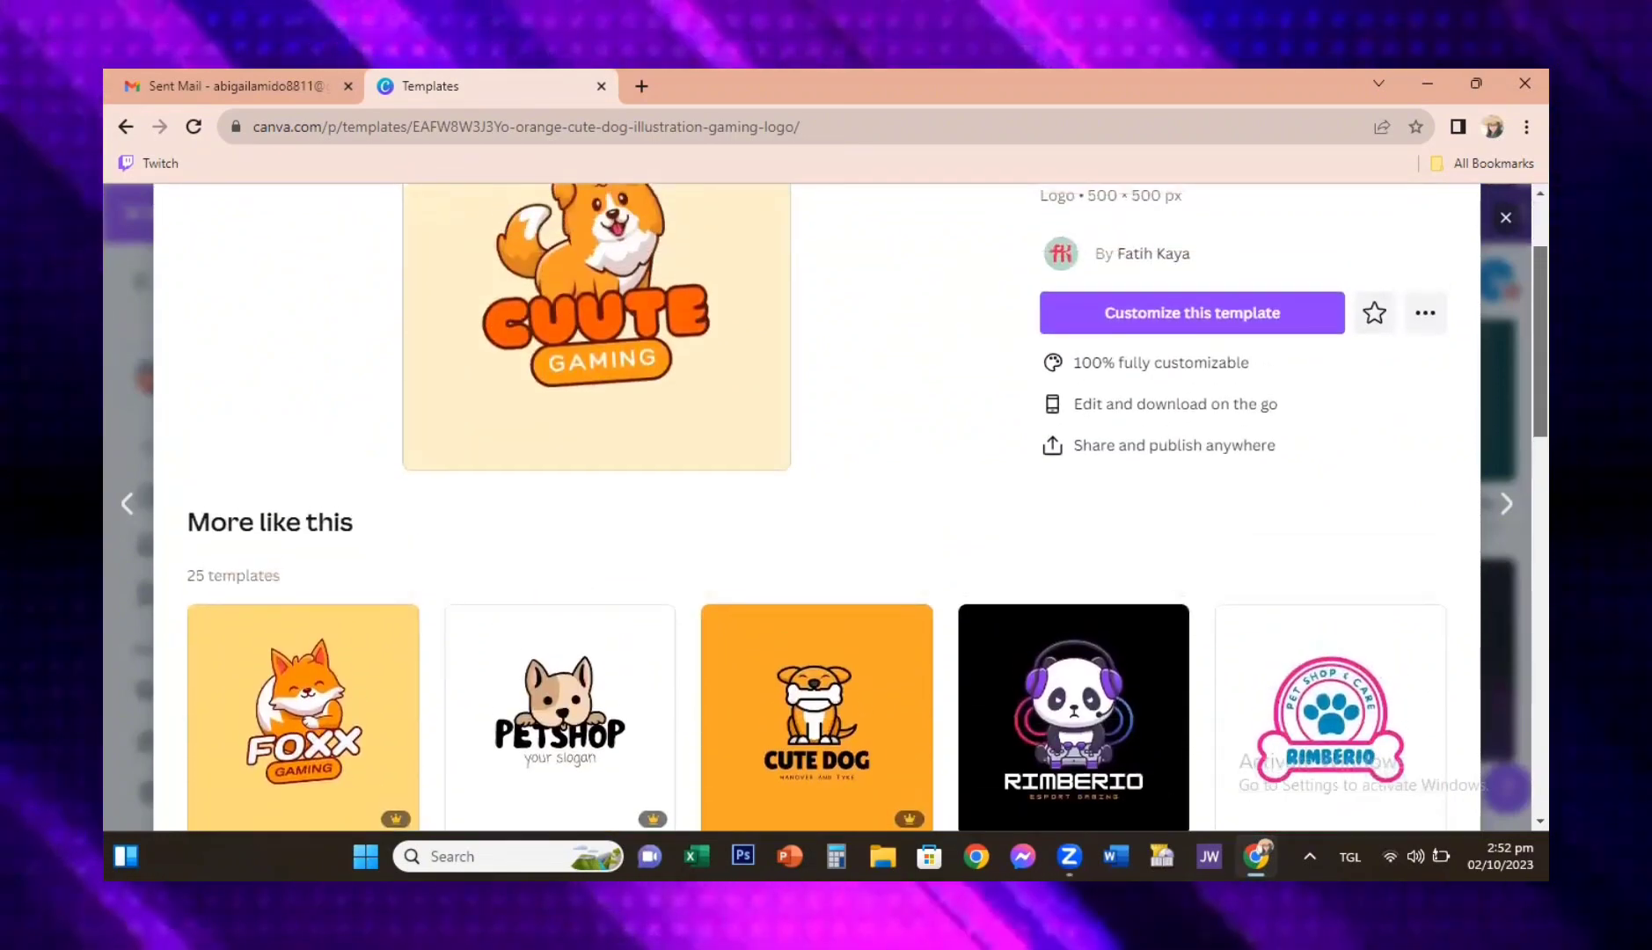
scroll(816, 507, down, 1)
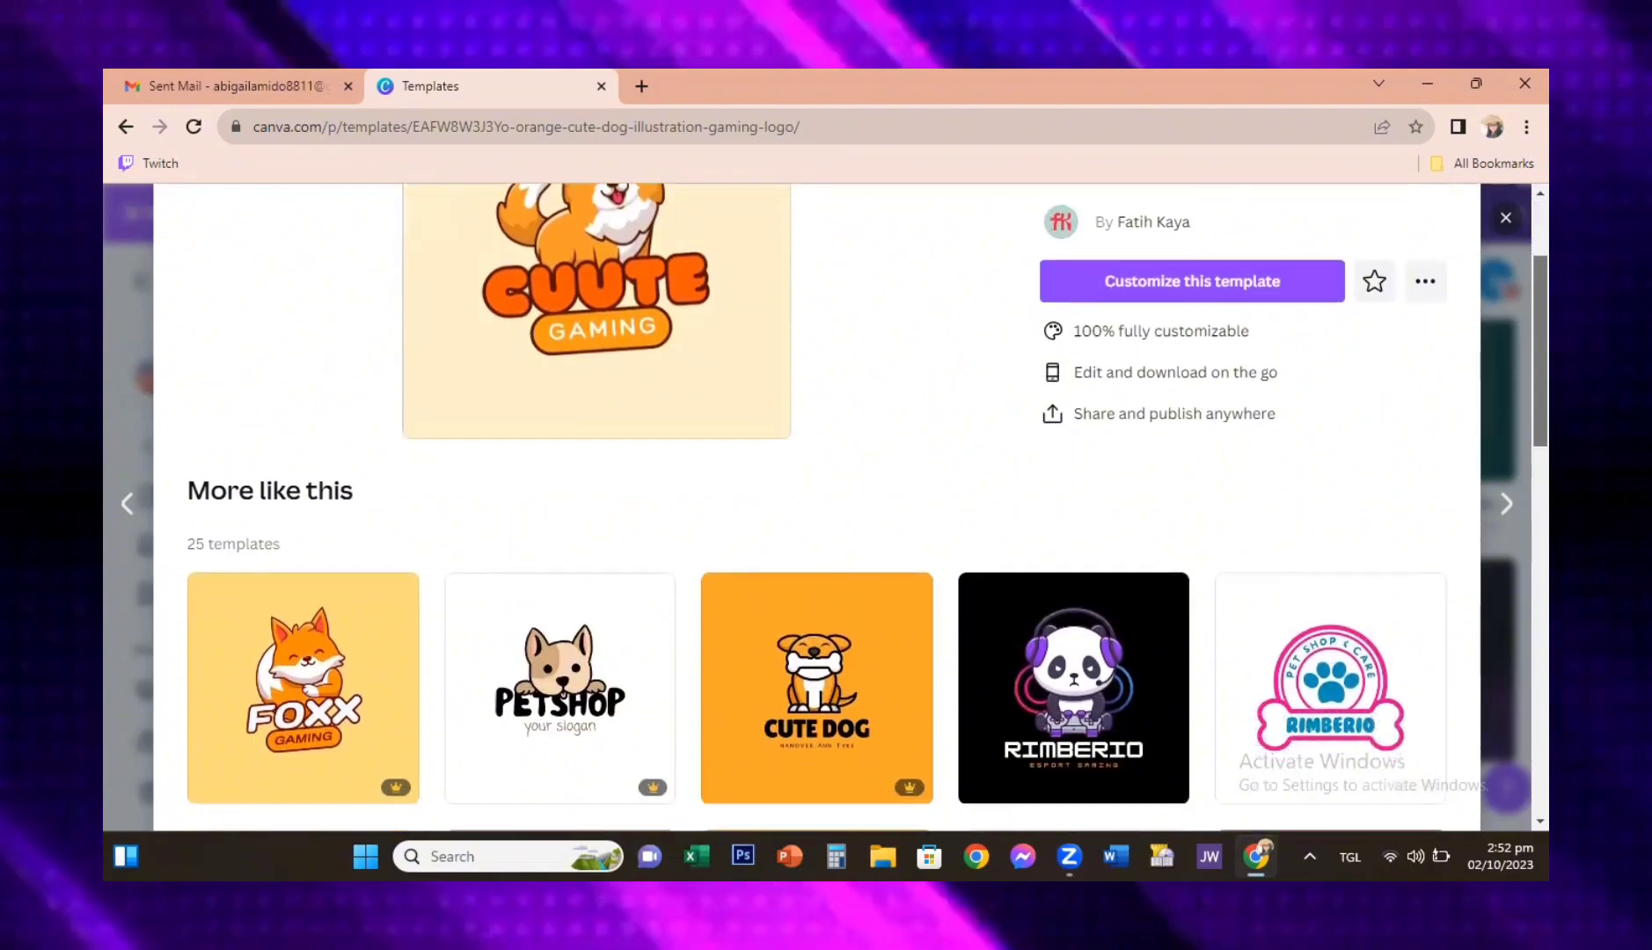
scroll(816, 507, down, 2)
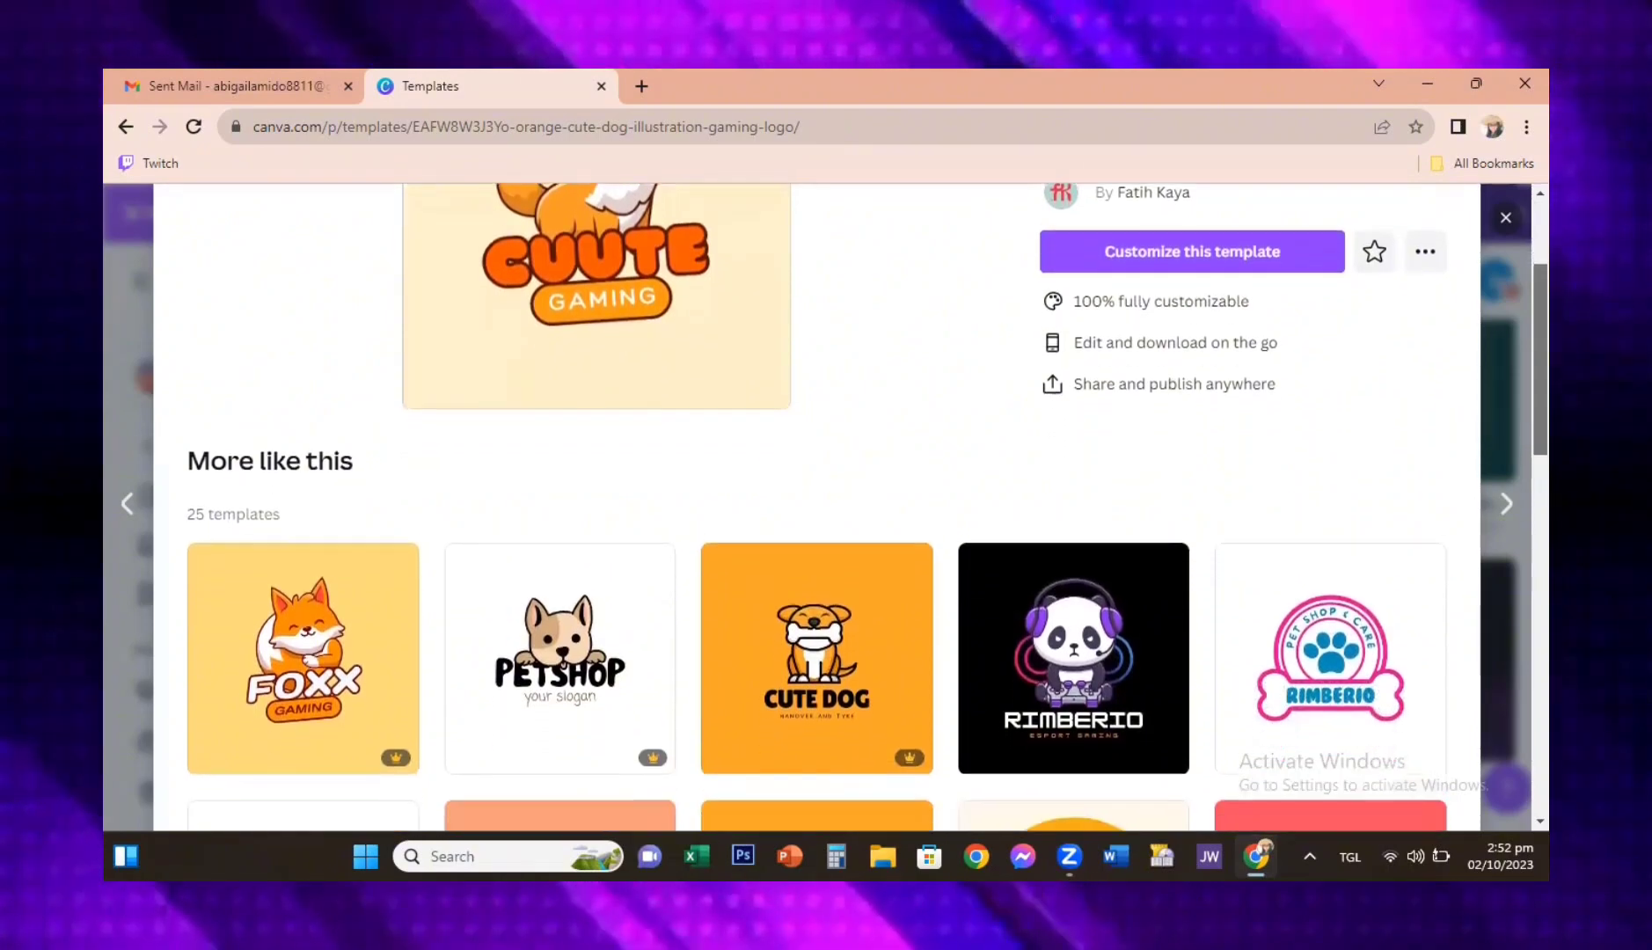
mouse_move(789, 649)
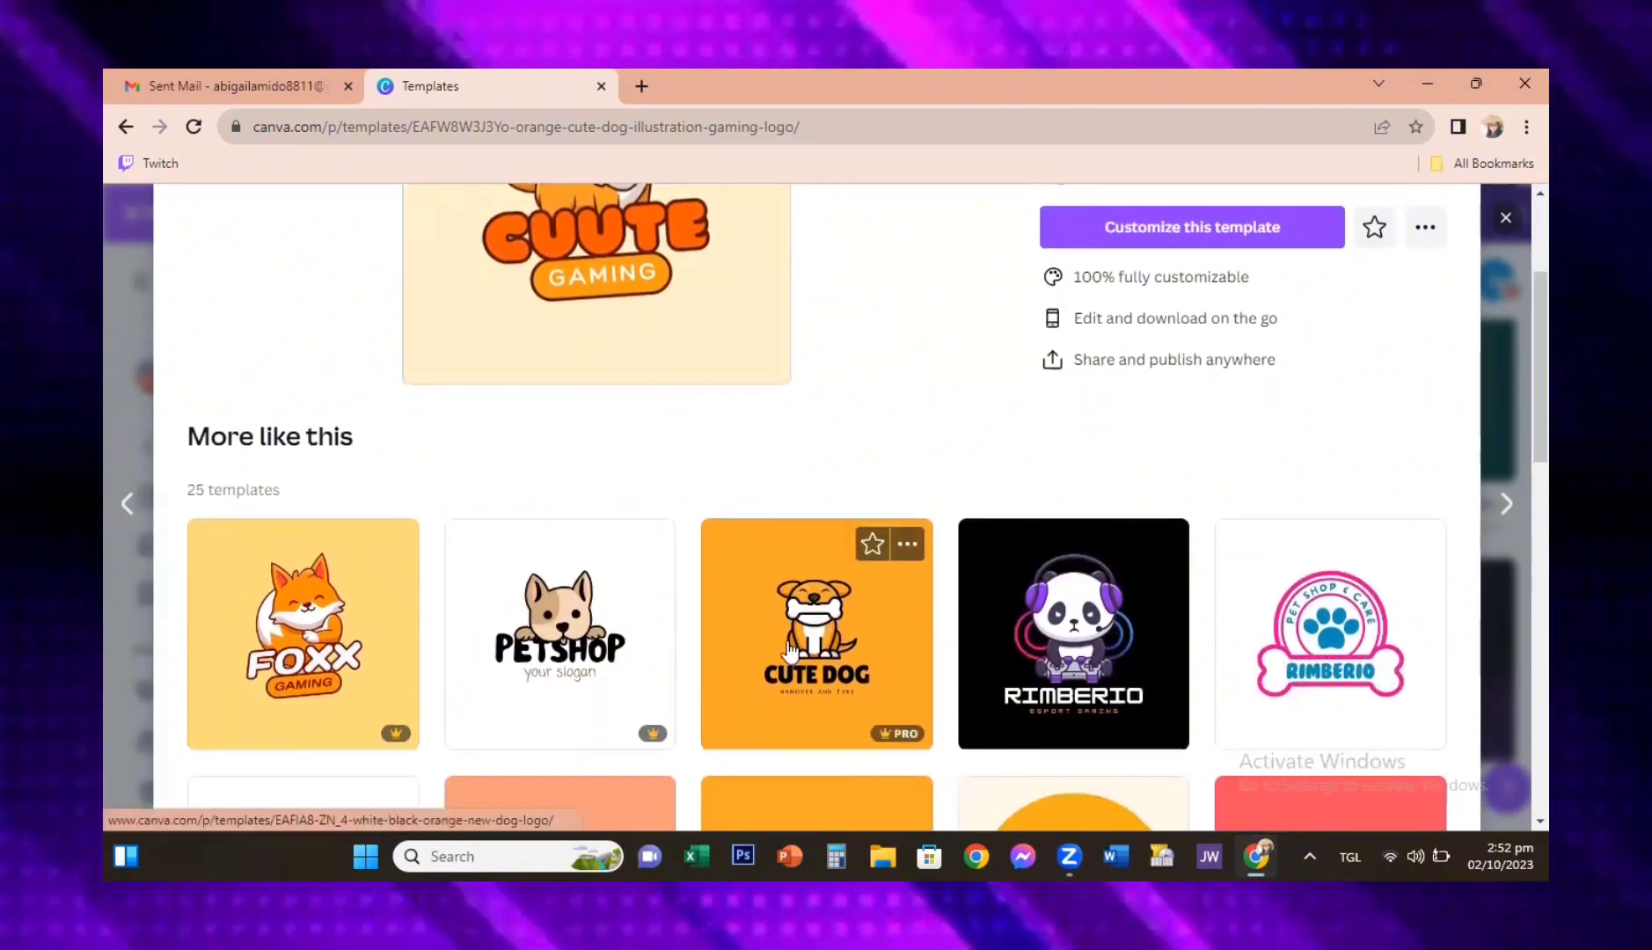
click(308, 661)
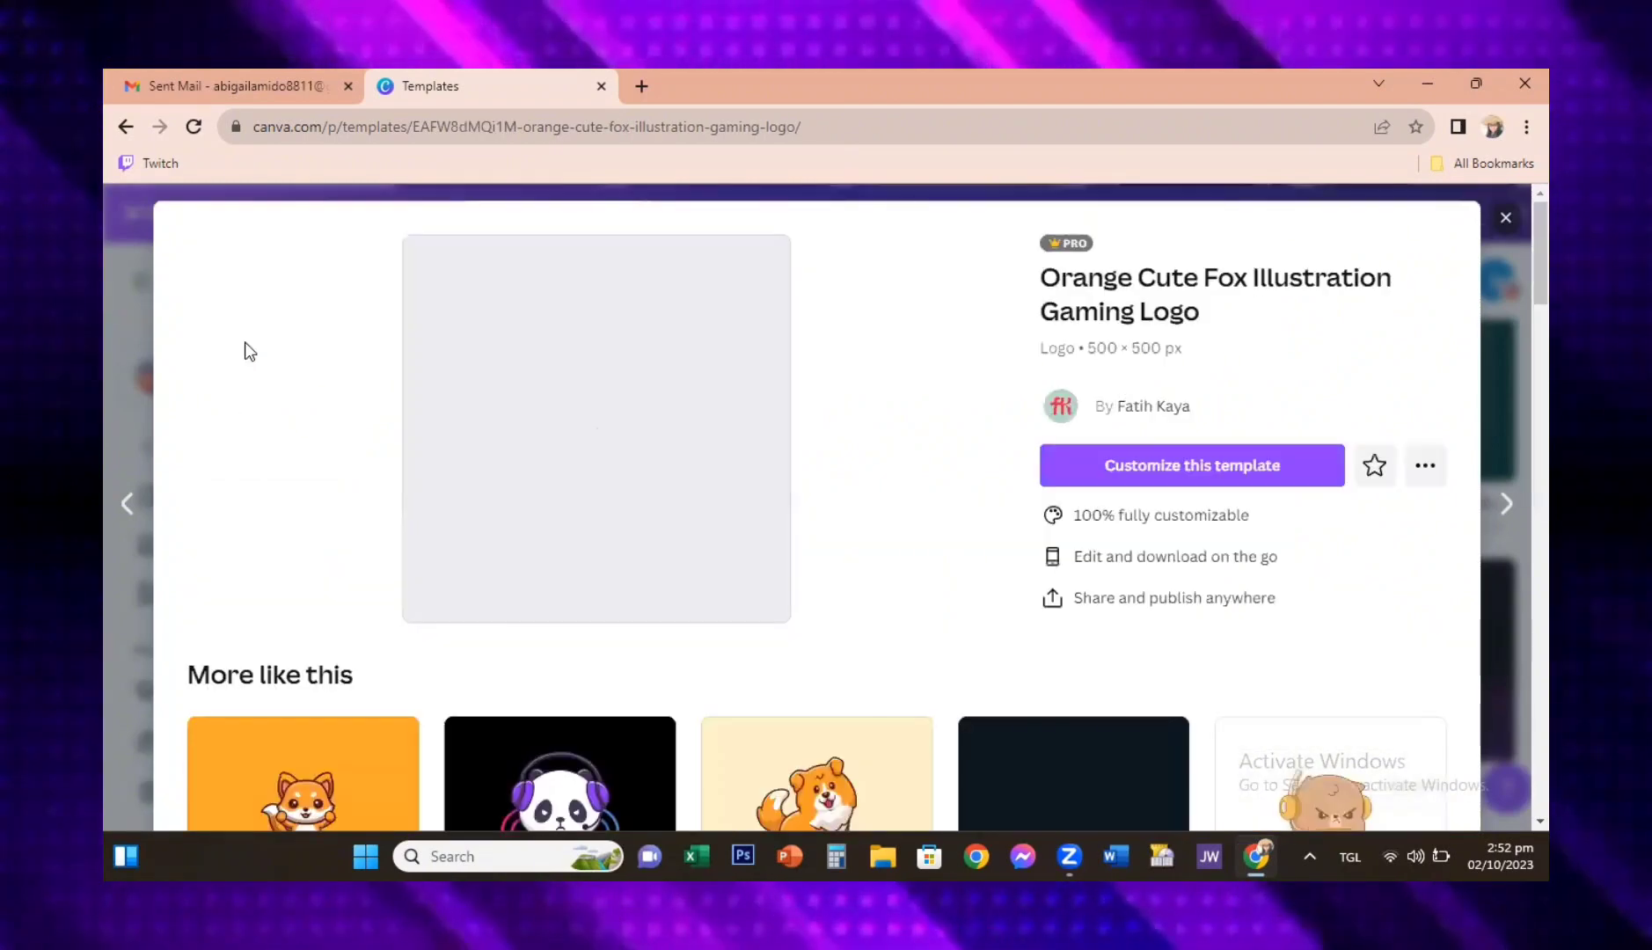
click(1140, 465)
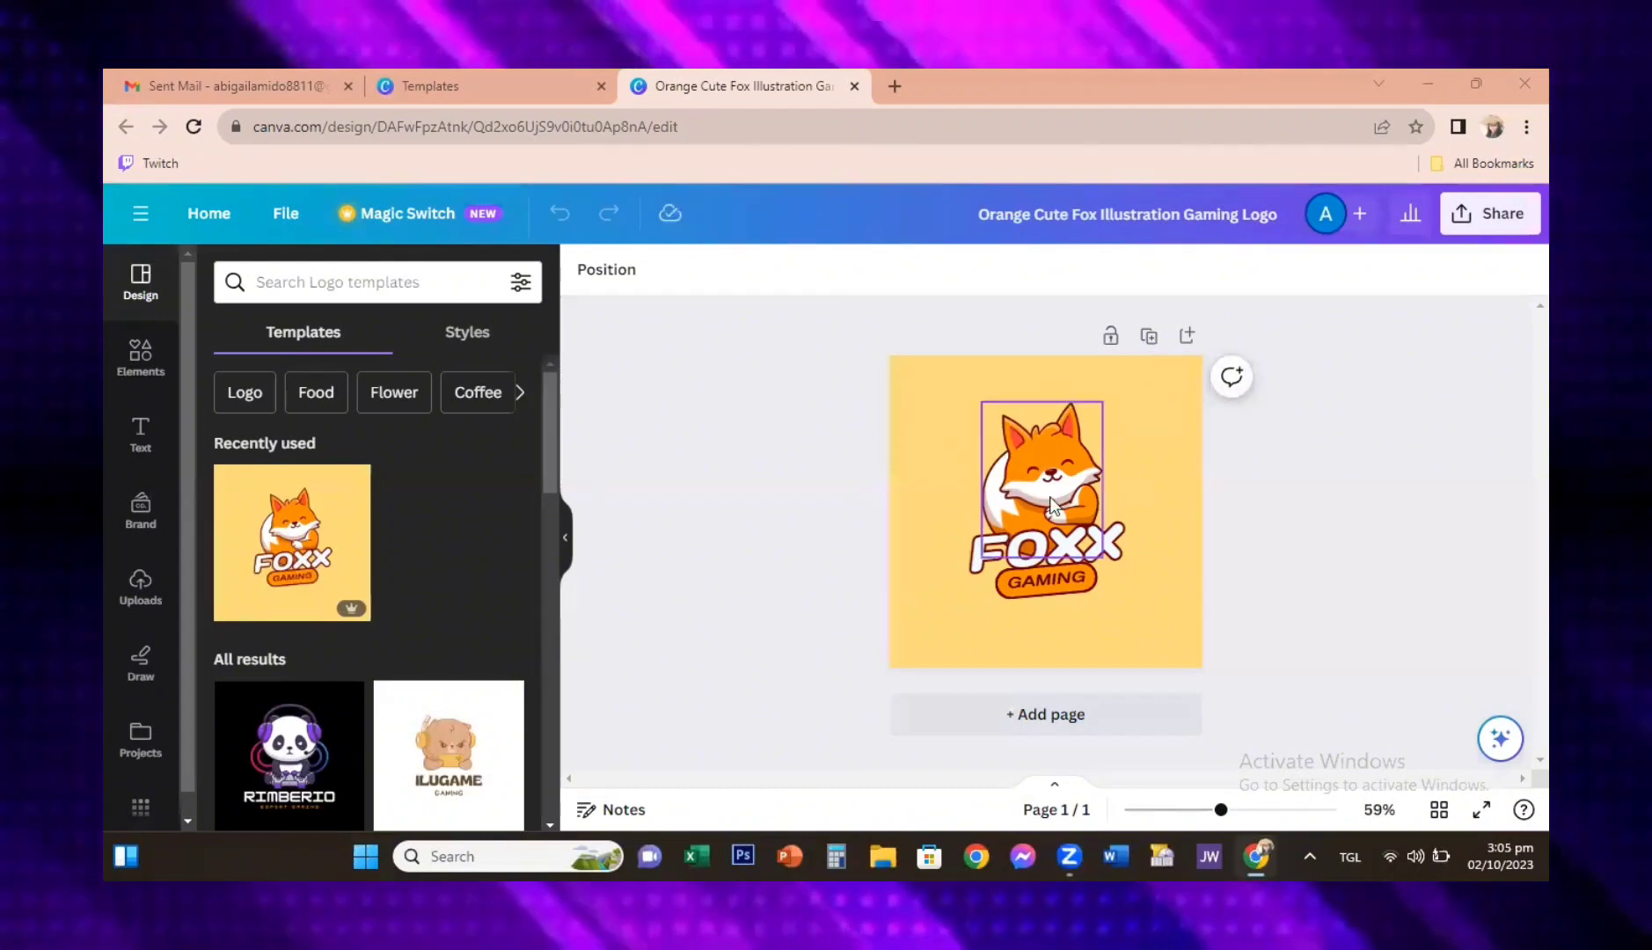
Step: Look through the additional options and the Magic Write suggestions for the FOXX text
click(1043, 550)
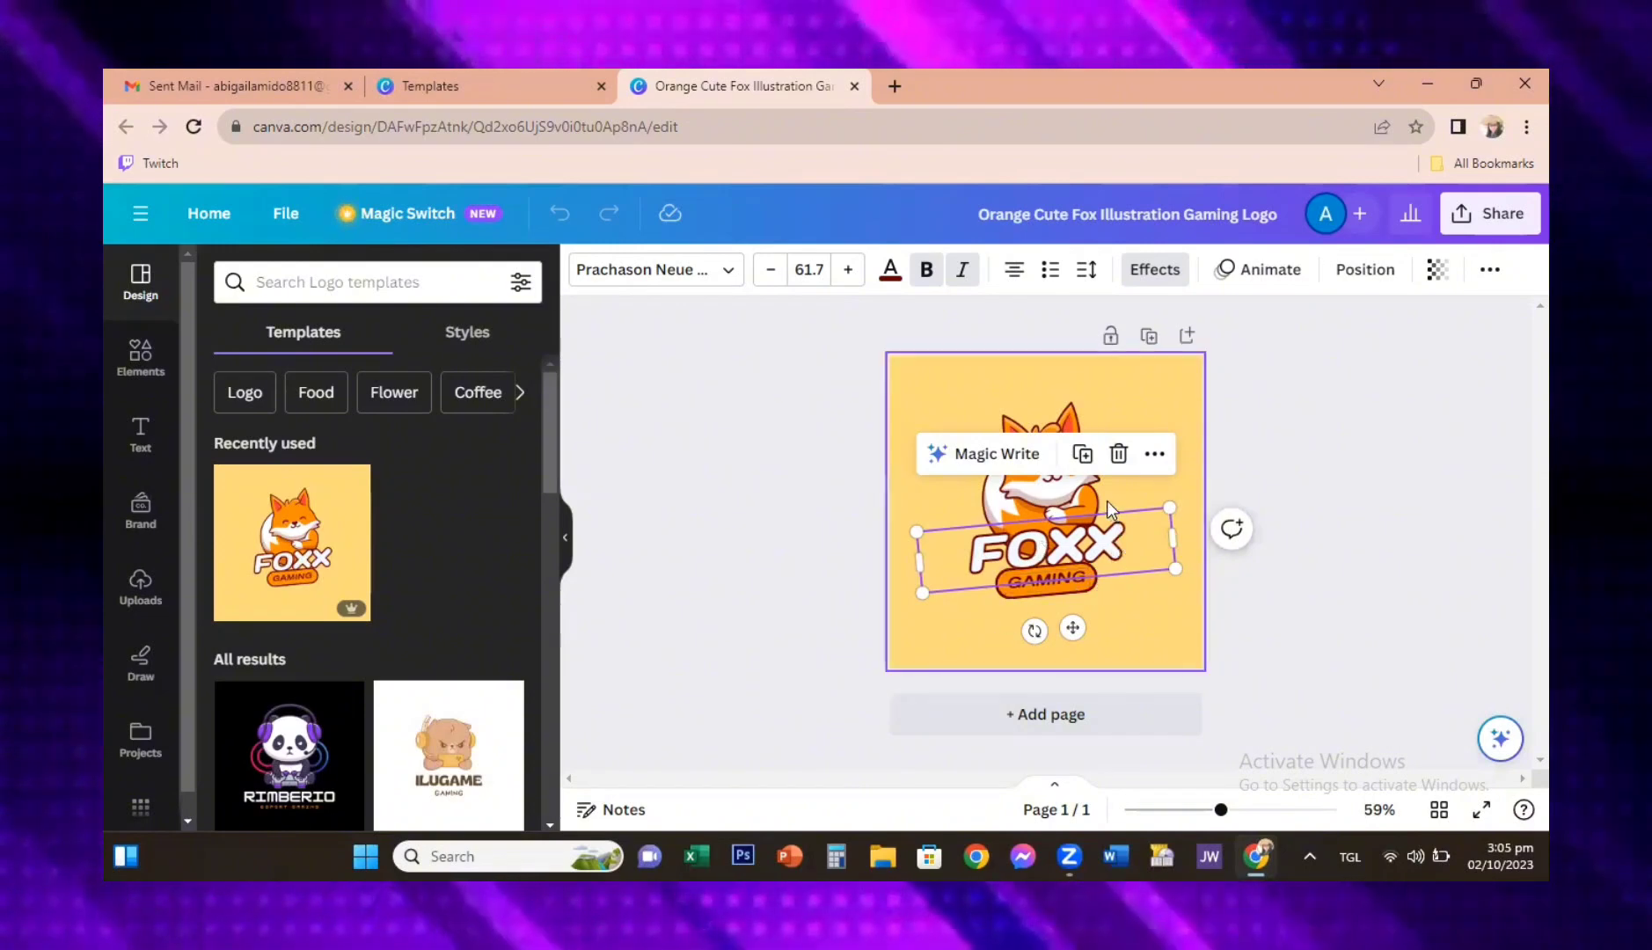
click(1155, 453)
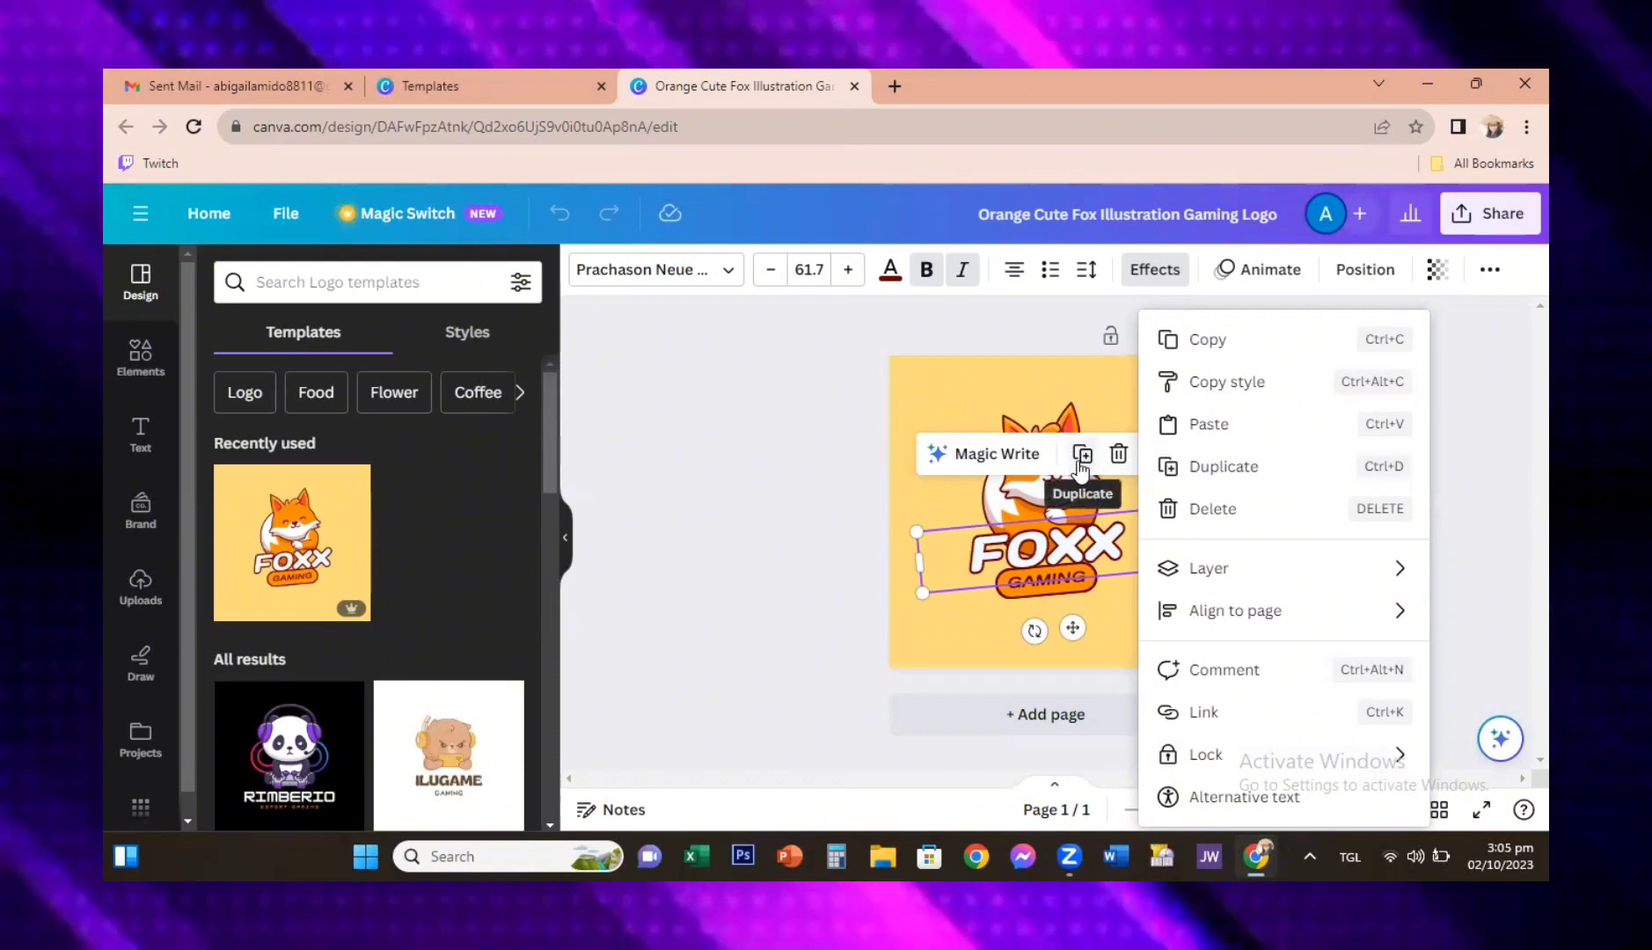
click(950, 467)
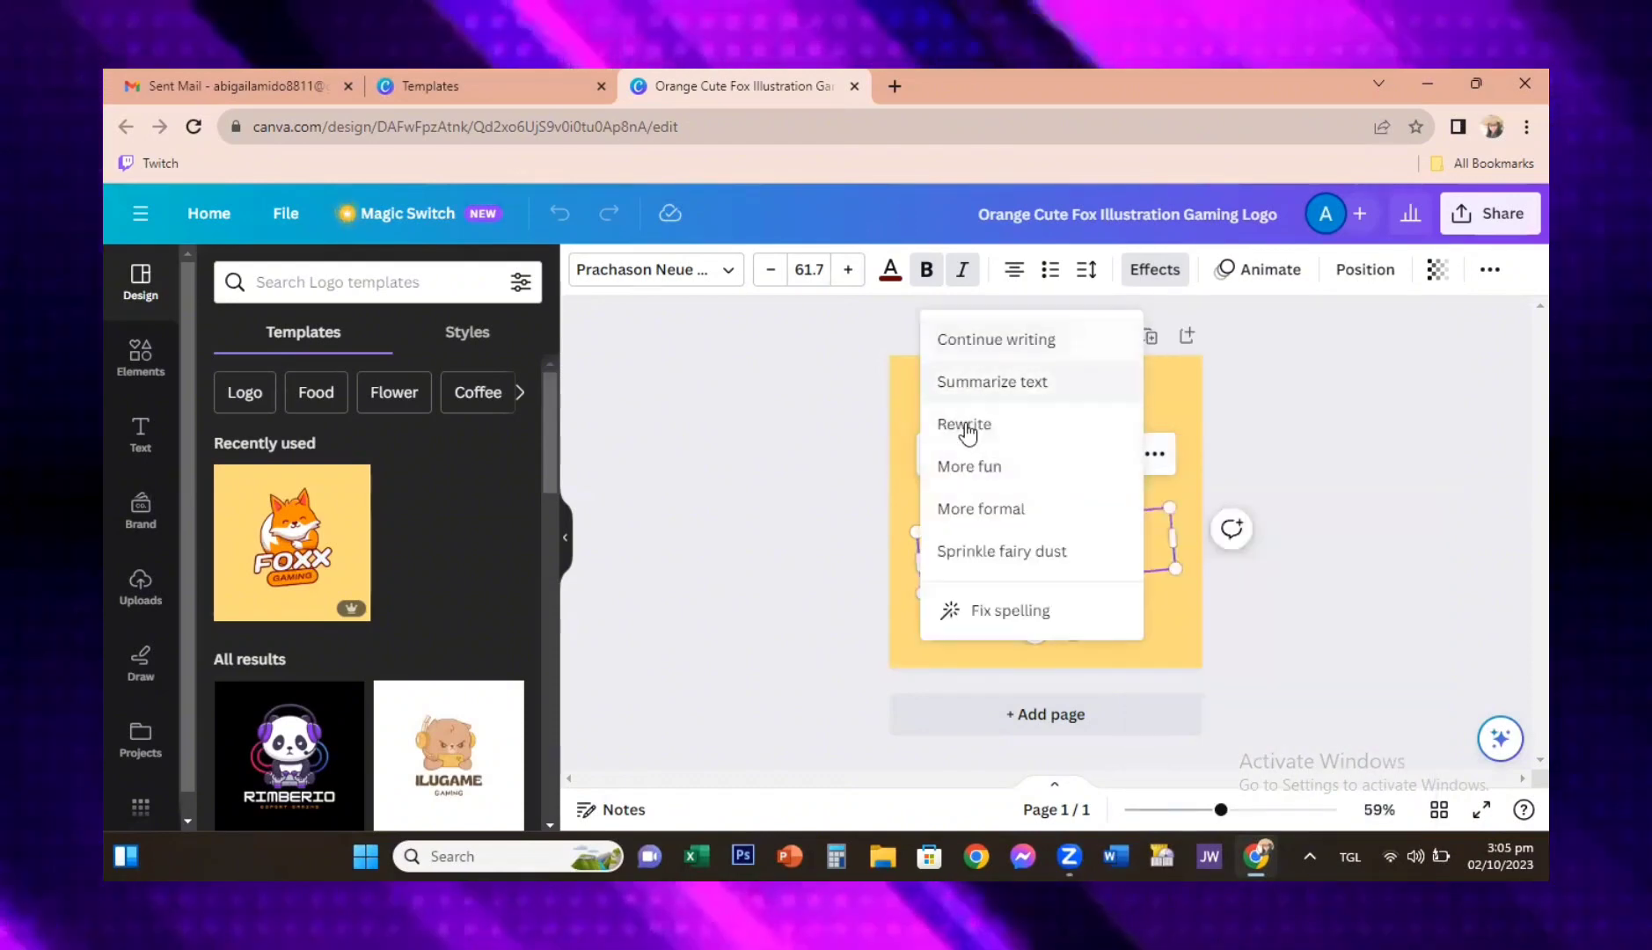
Step: Replace the FOXX text with YOUTUBE and widen its text box so the word fits on one line
double_click(1145, 525)
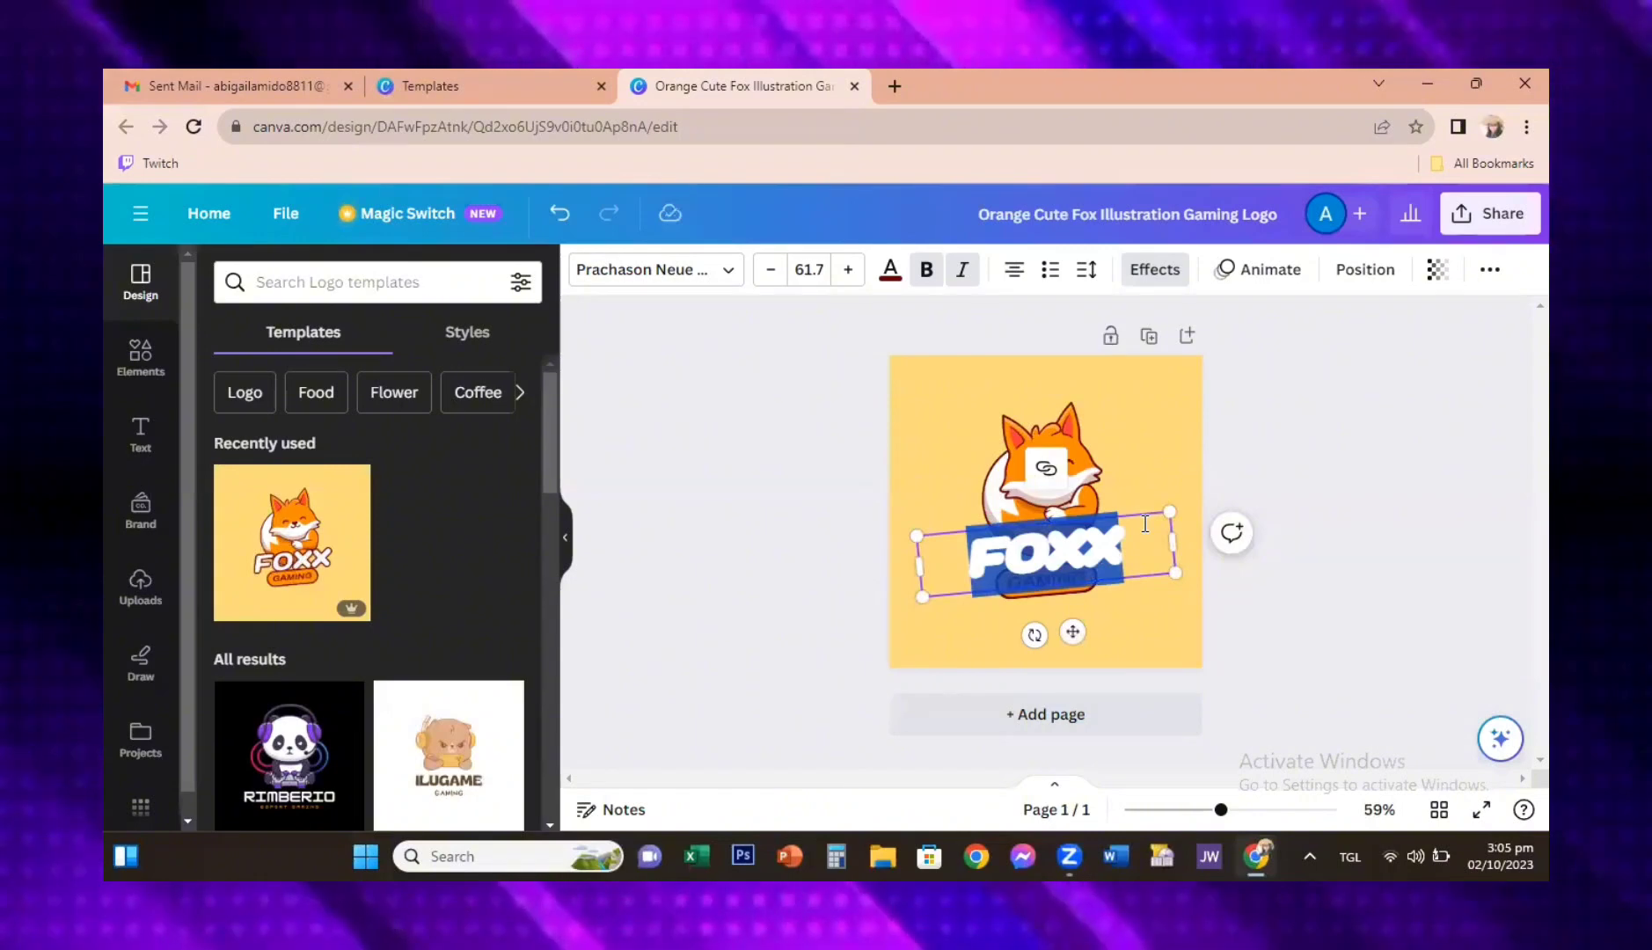
text(YOUTU)
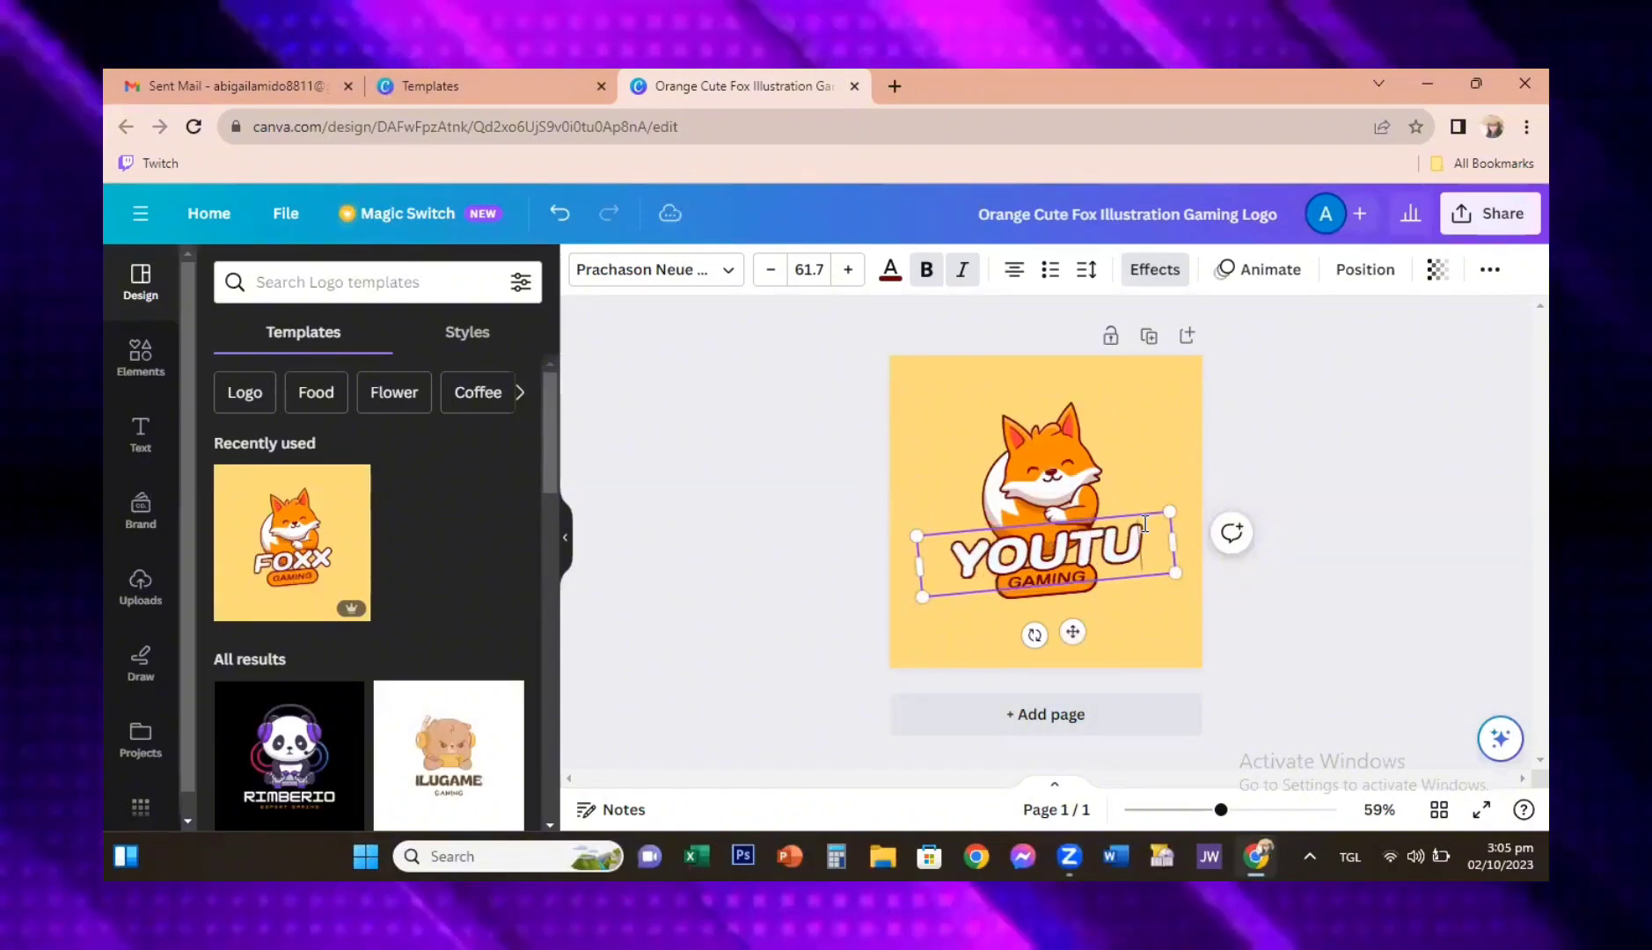
text(BE)
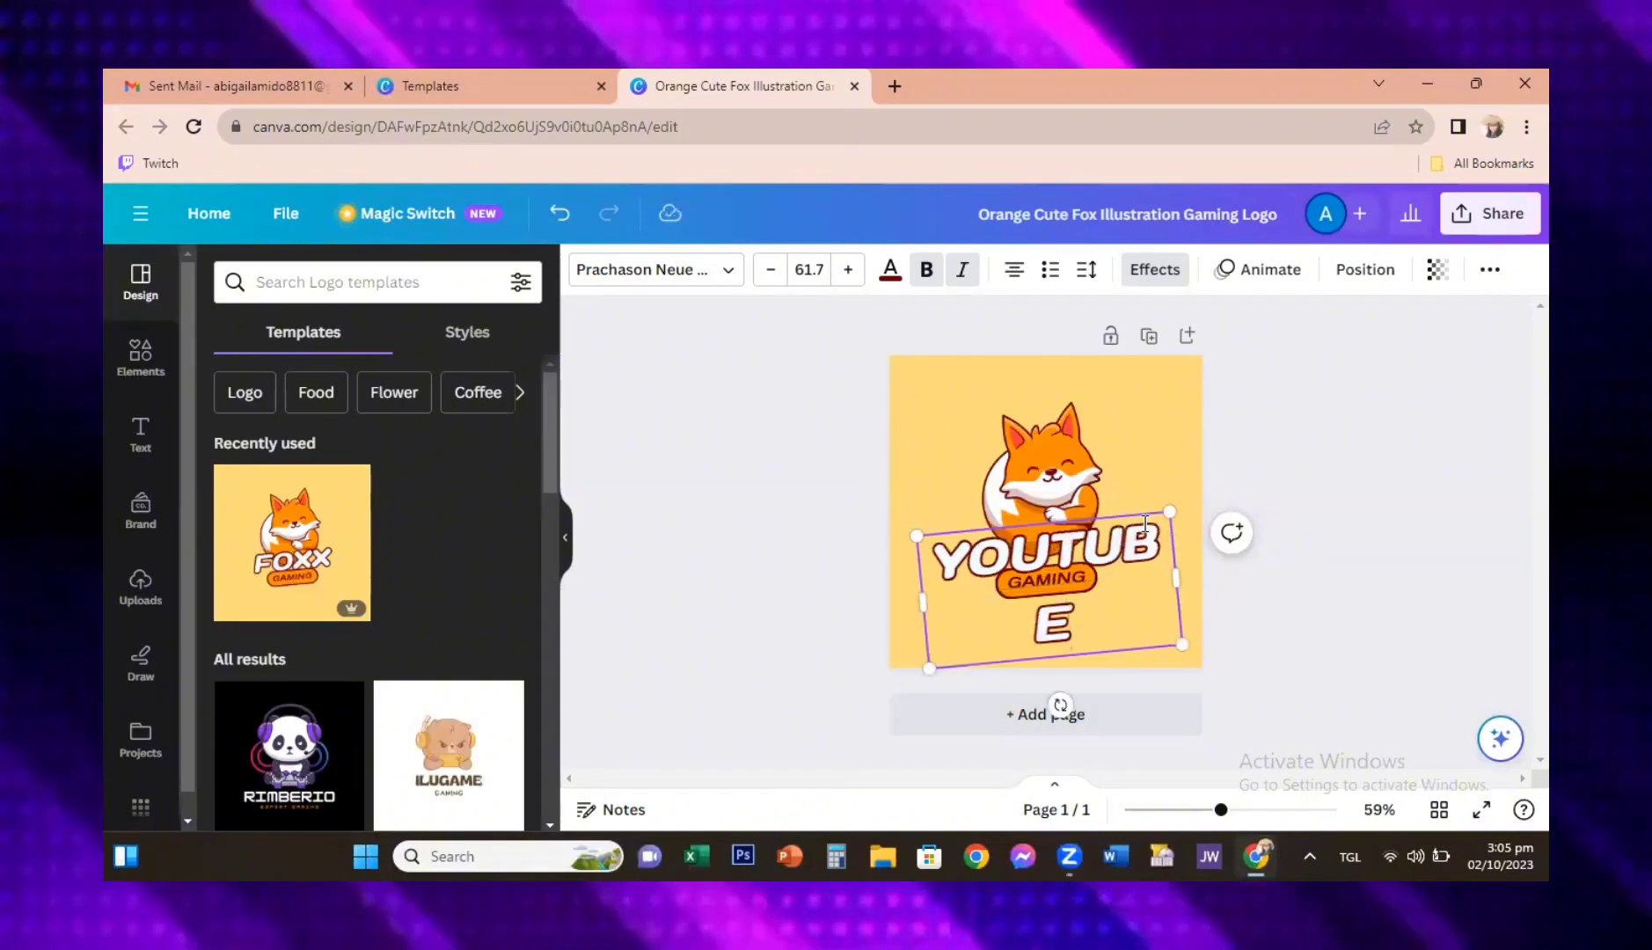
key(Return)
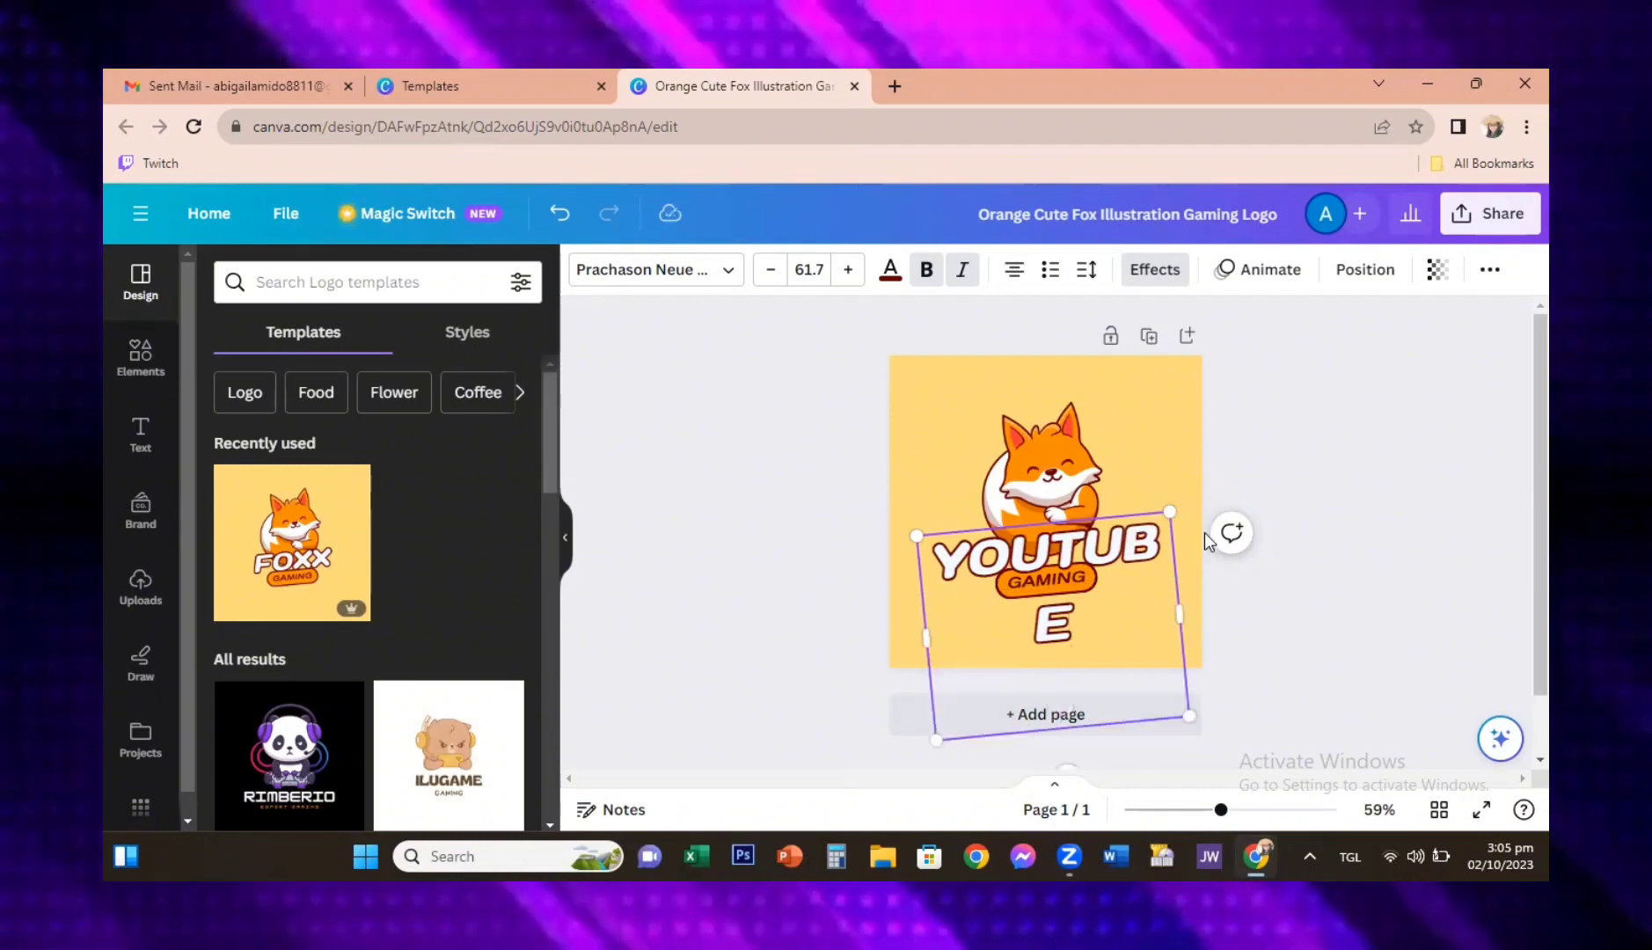
key(BackSpace)
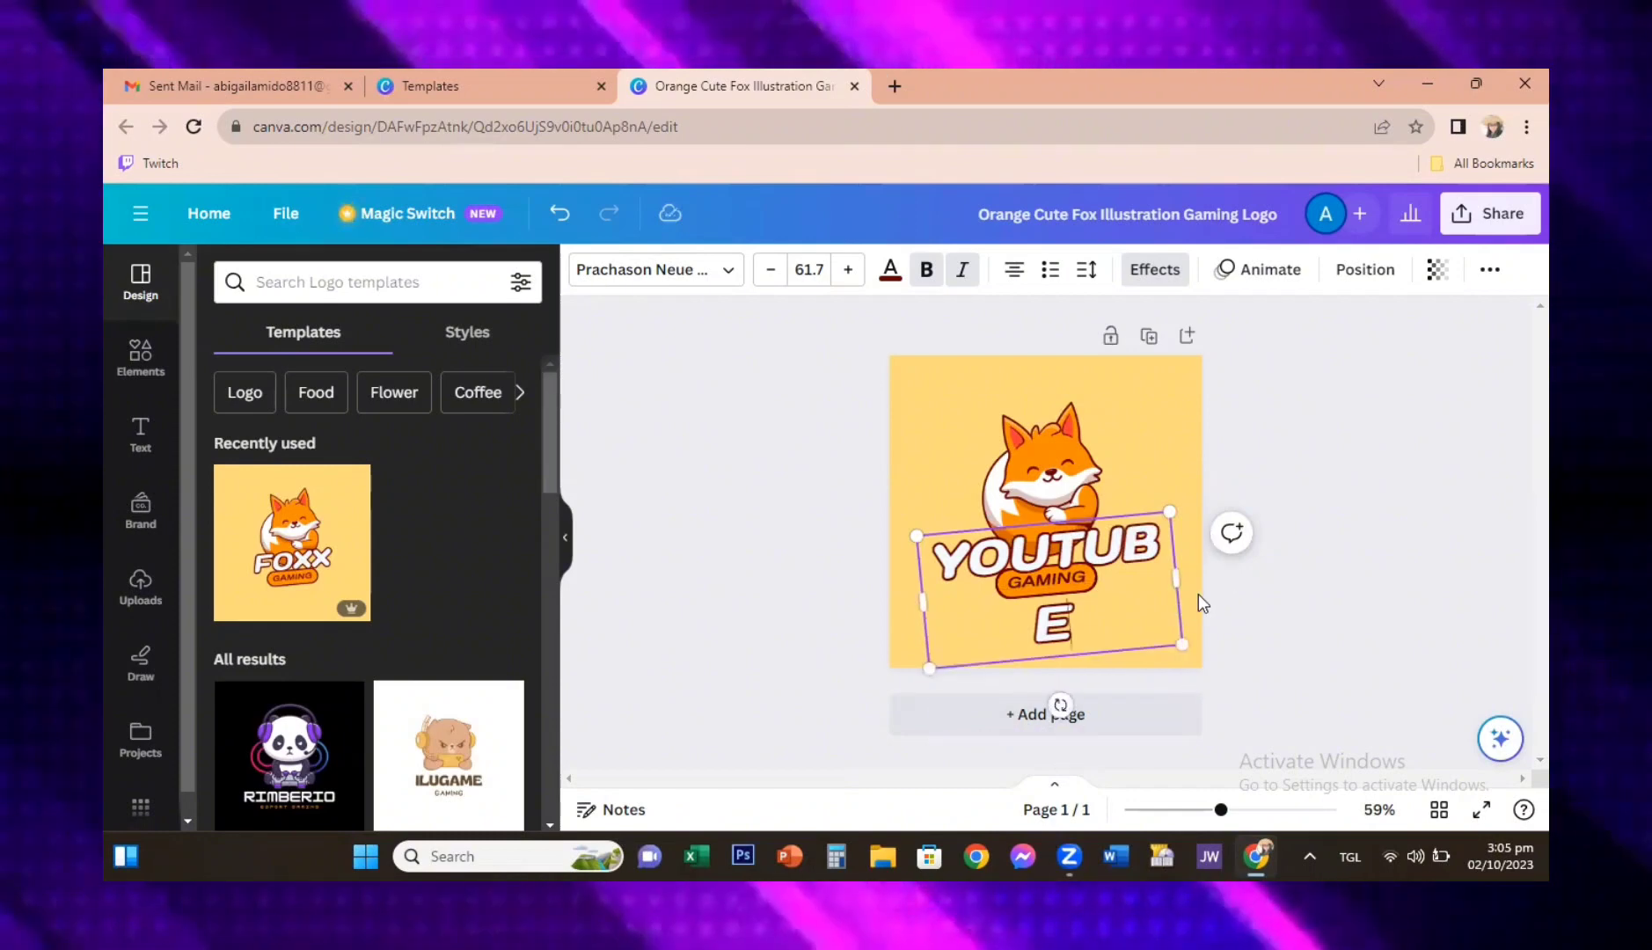
click(1176, 578)
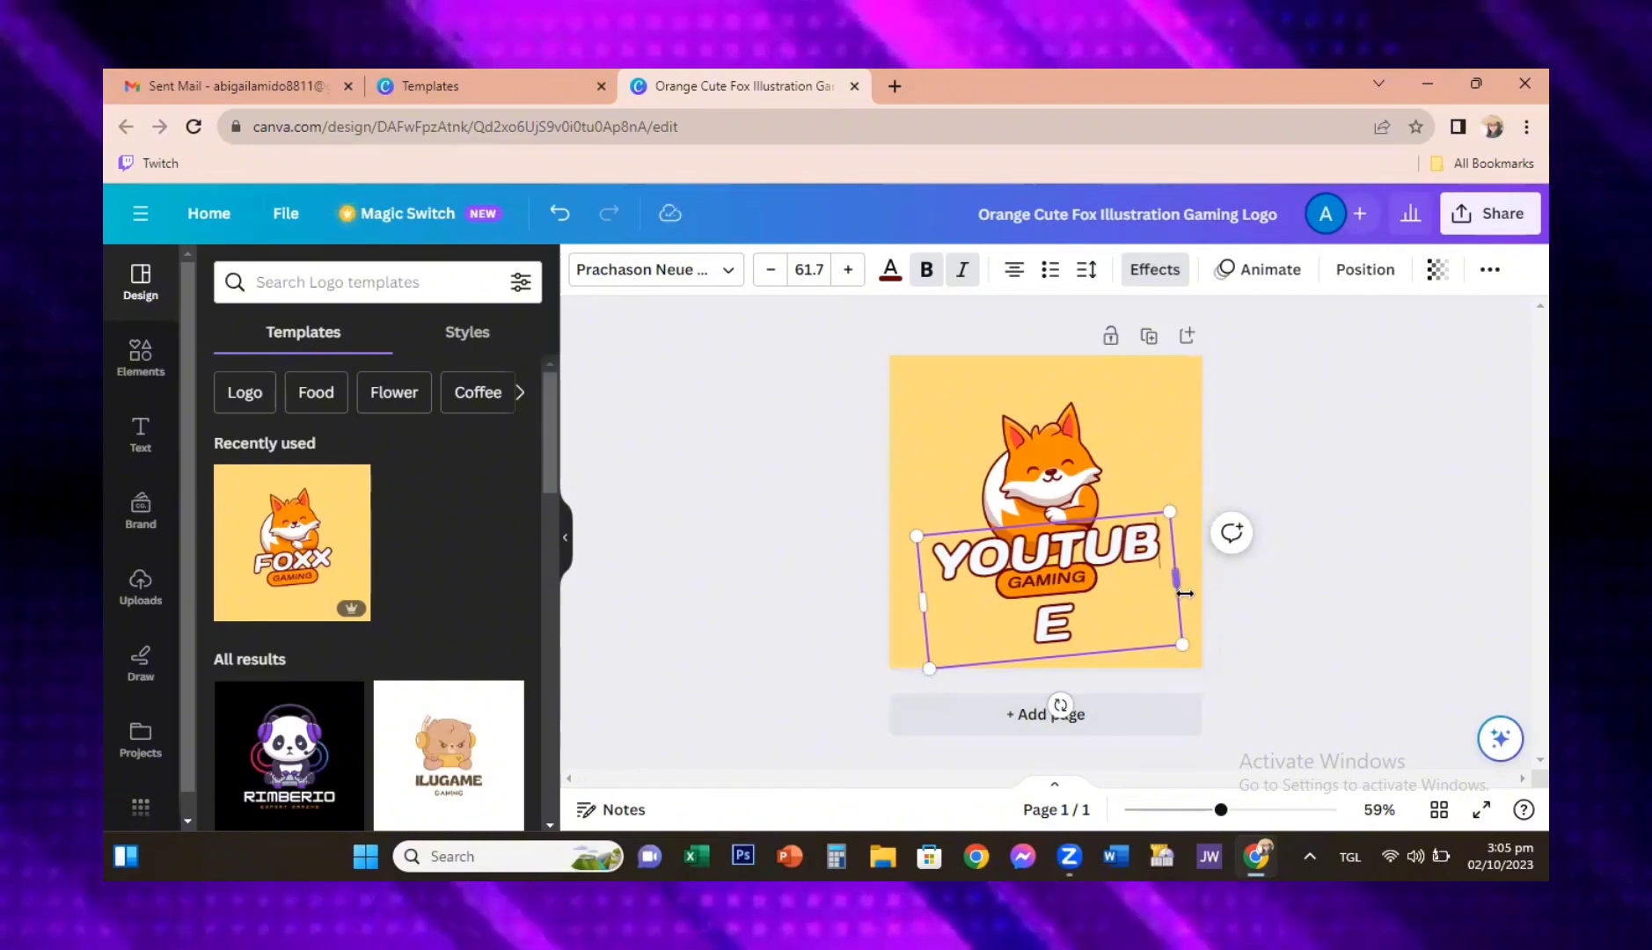
drag(1179, 592, 1204, 598)
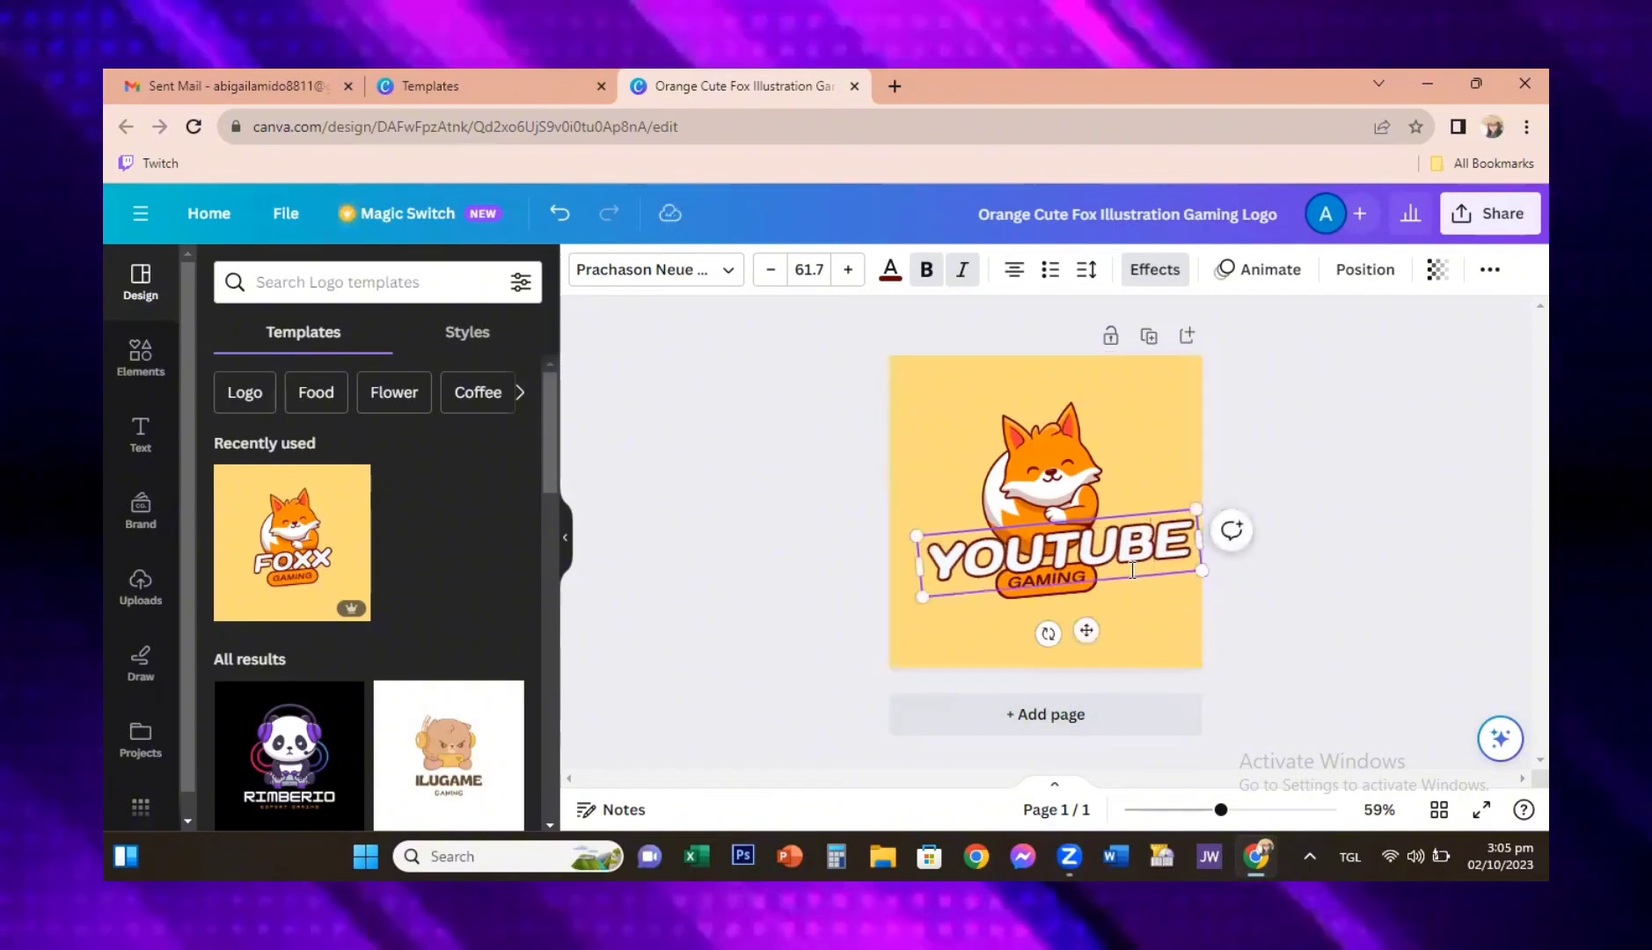
Step: Try dark red and black for the fox illustration's second colour, and settle on the brighter orange from the document colours
click(1069, 463)
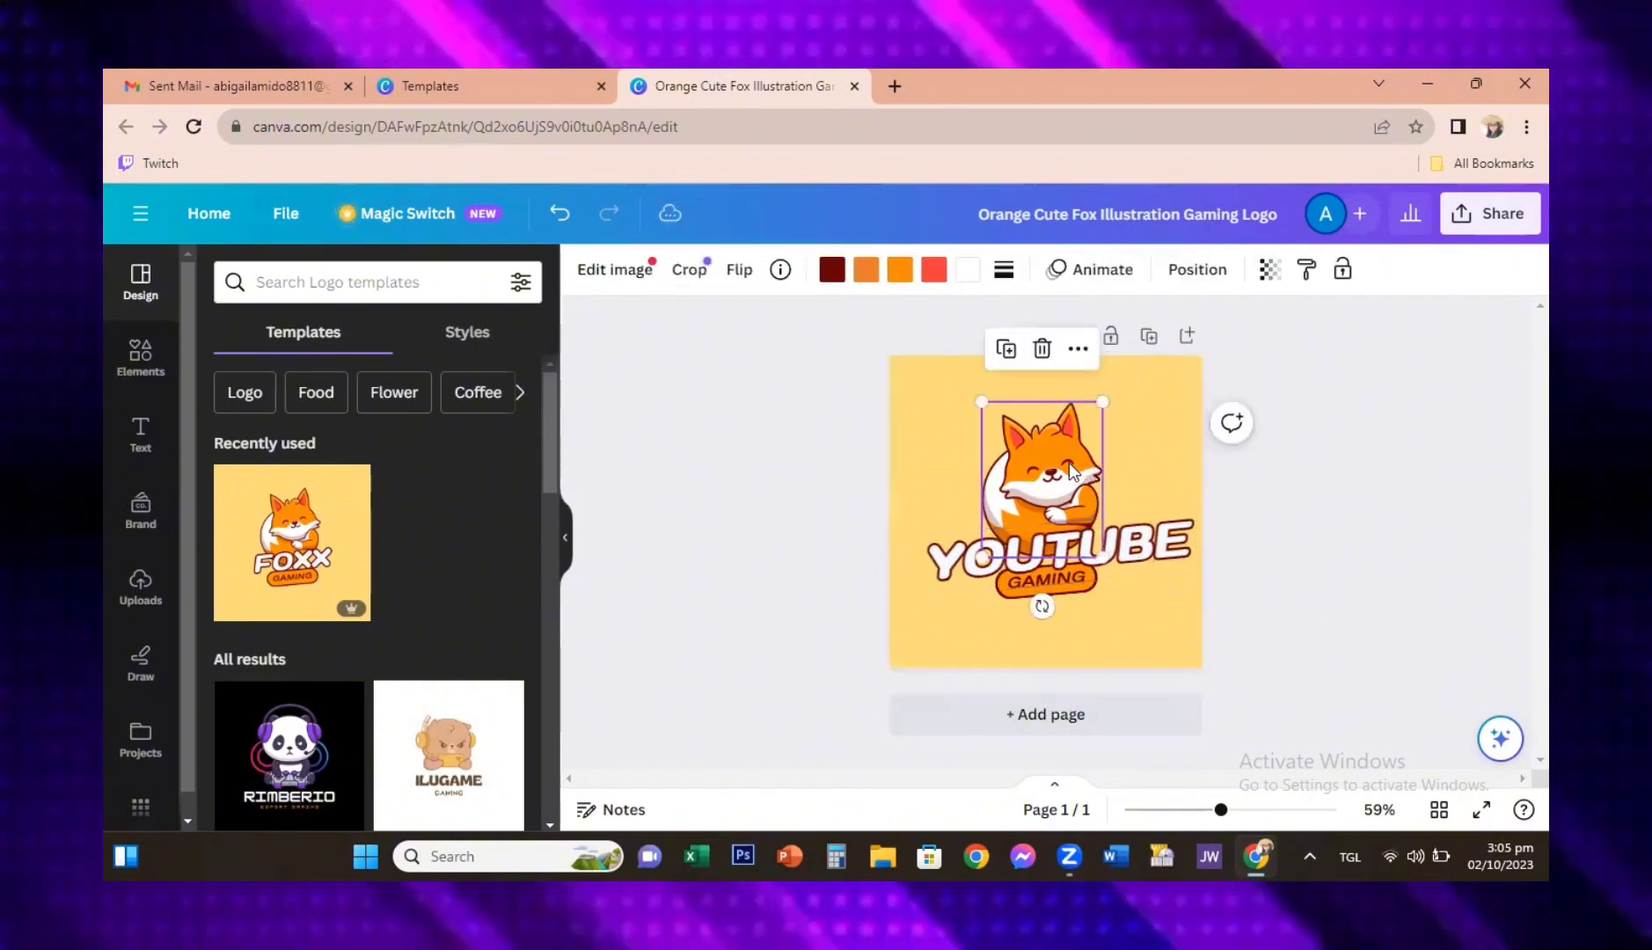
click(833, 280)
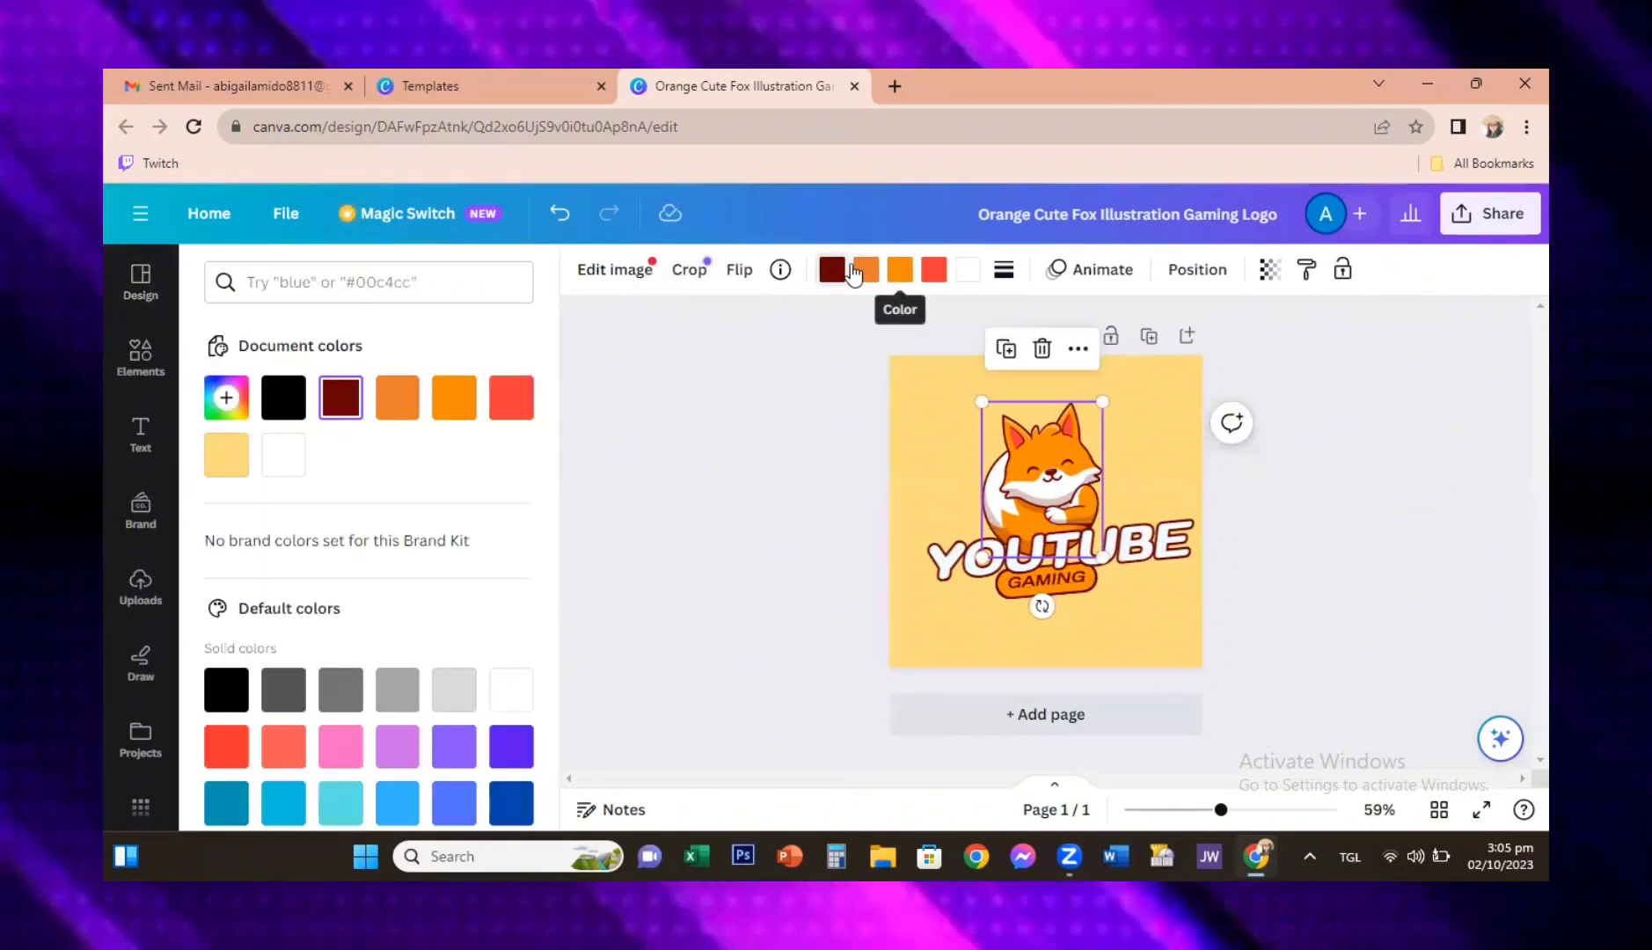
click(856, 273)
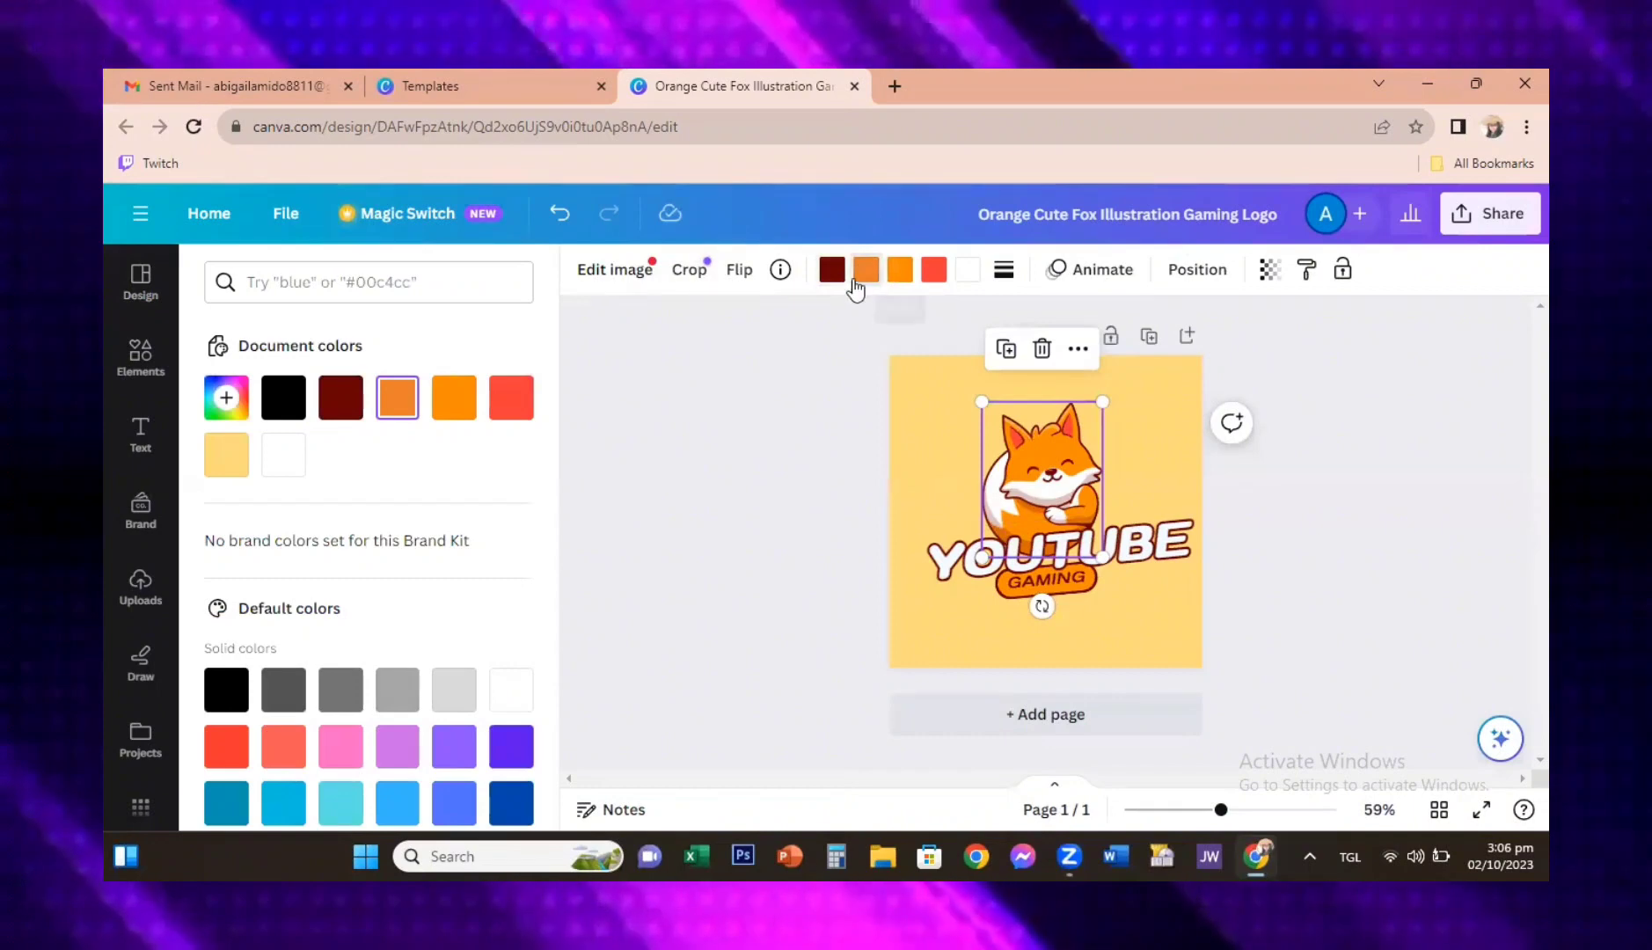
click(342, 403)
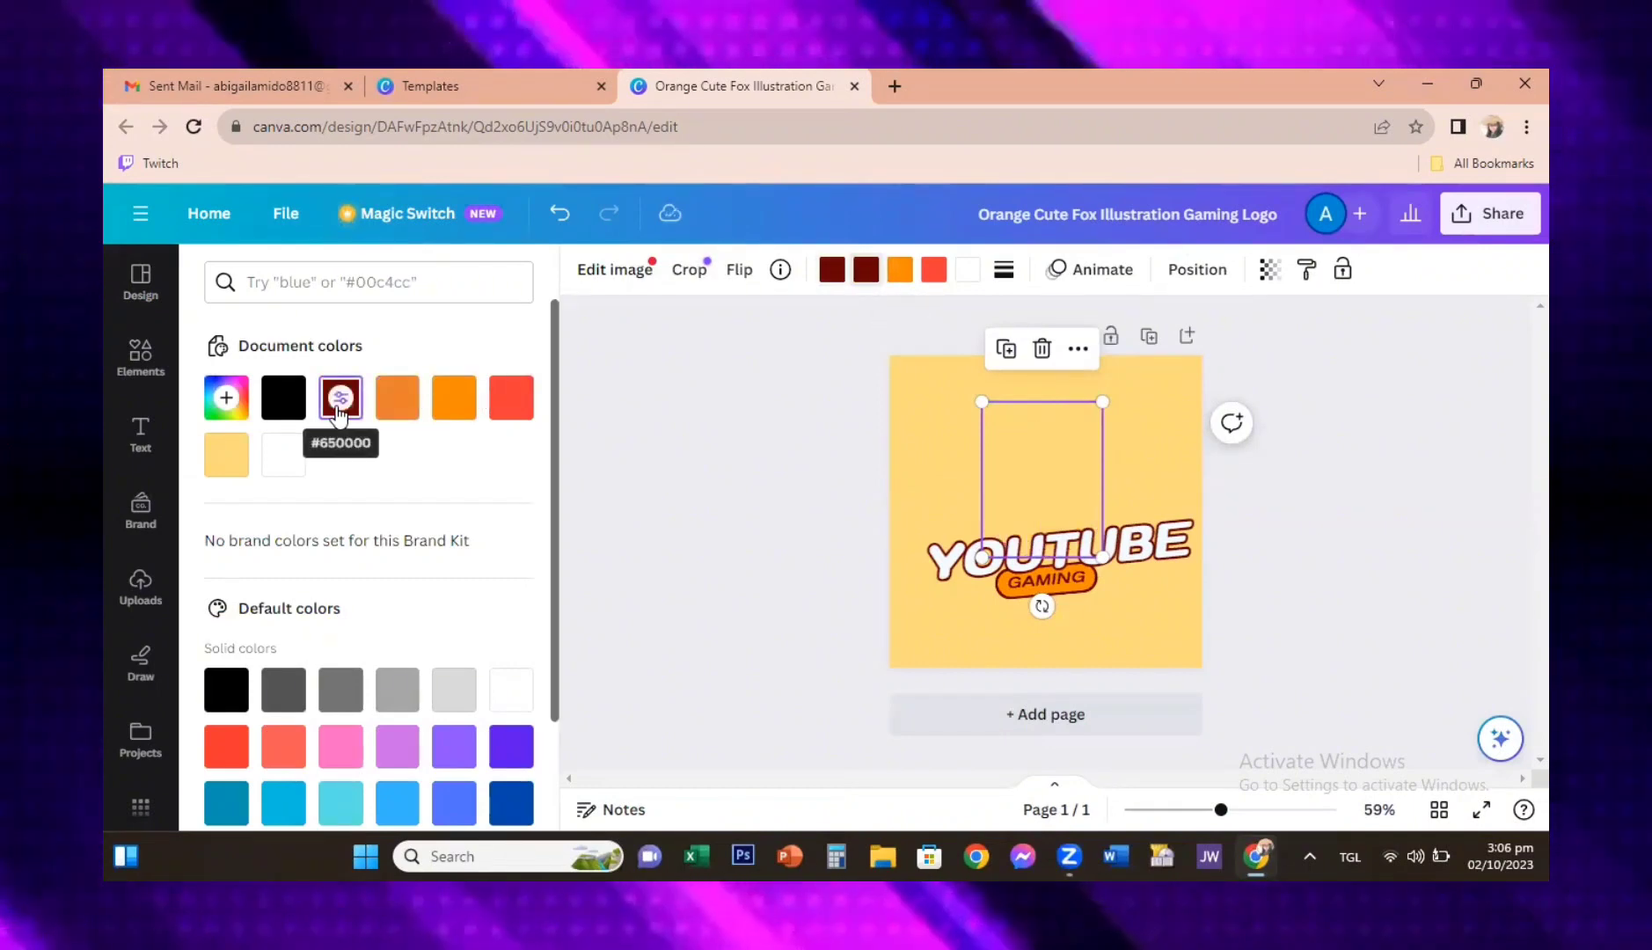
click(282, 412)
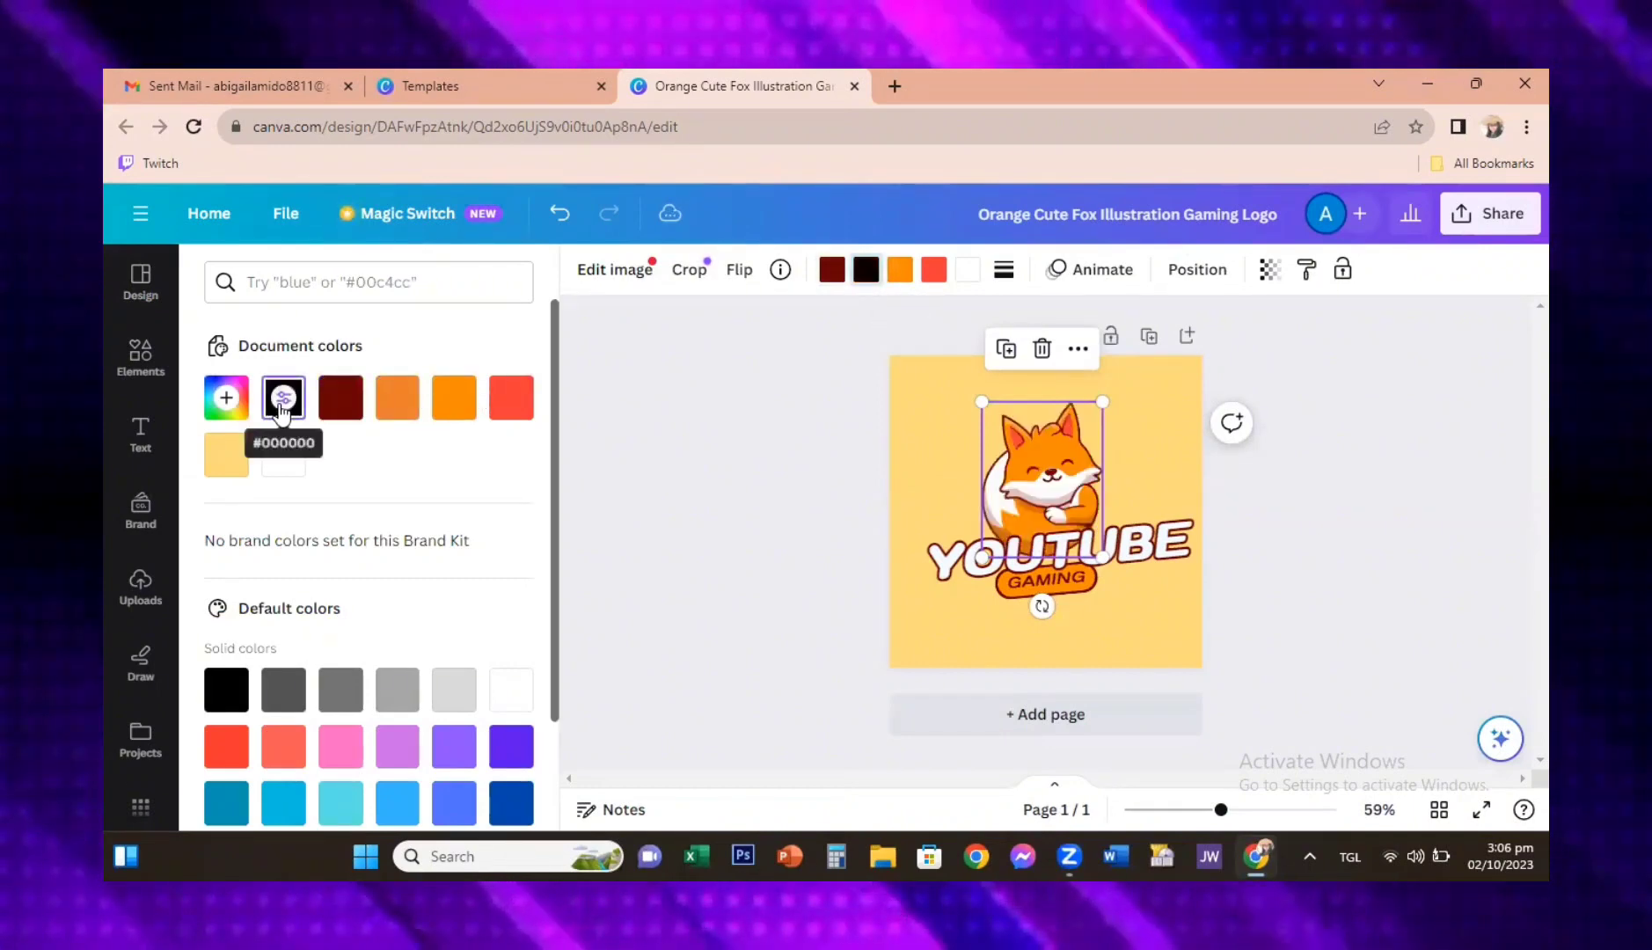
click(438, 404)
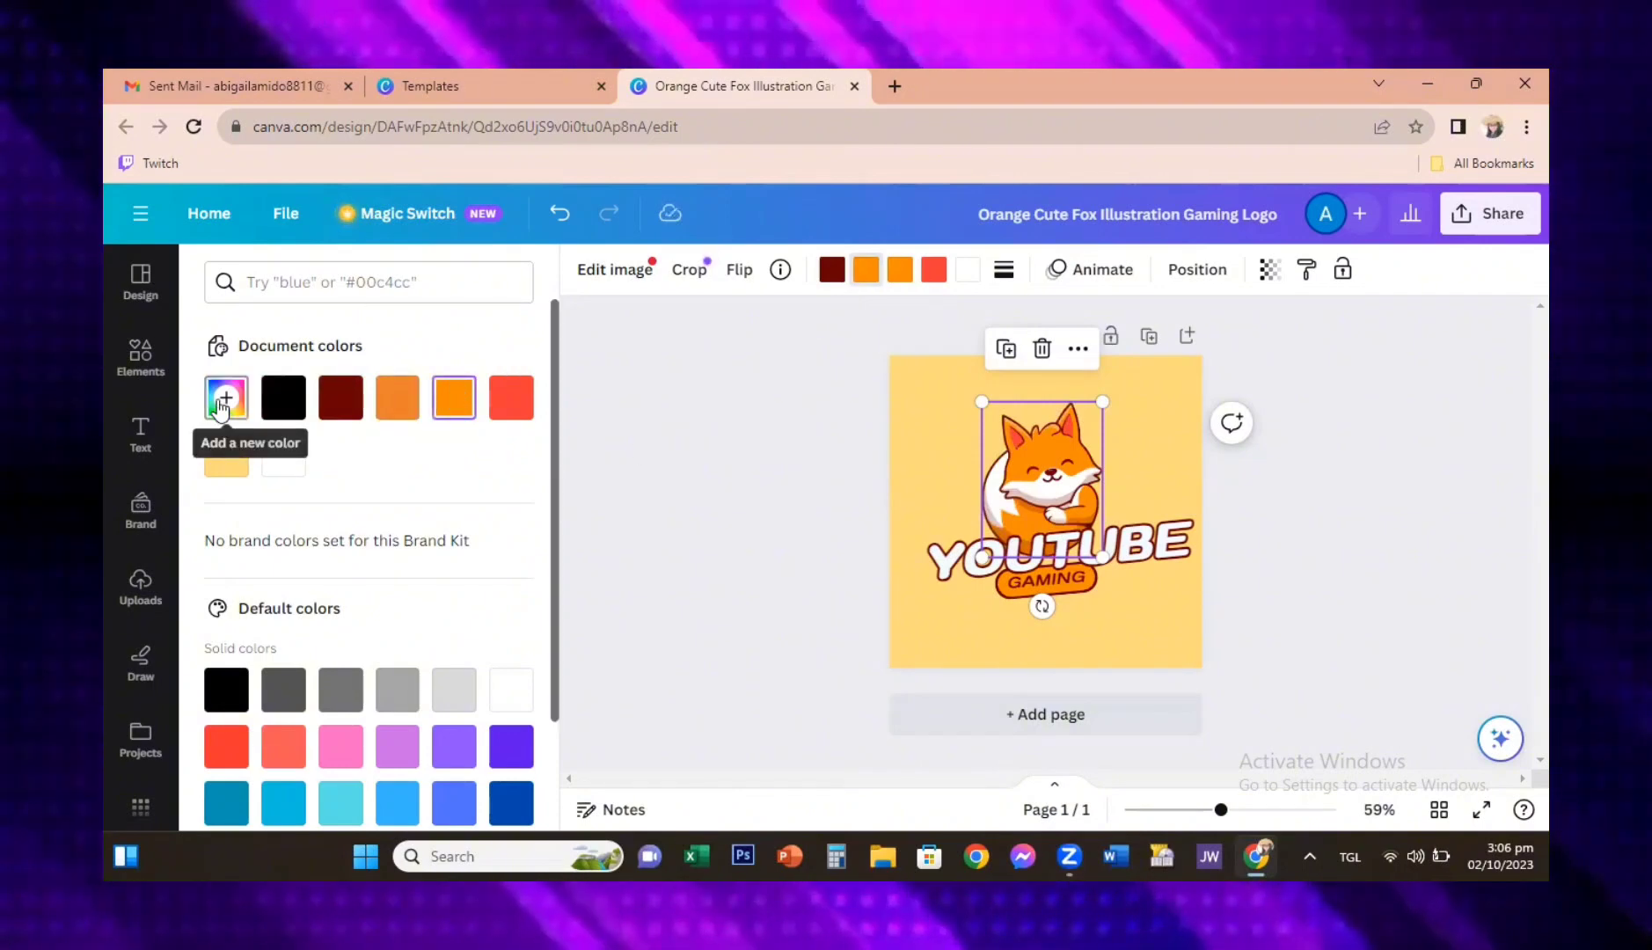
Step: Look at the logo templates and the Graphics category of the elements library, and select the logo's background
click(142, 283)
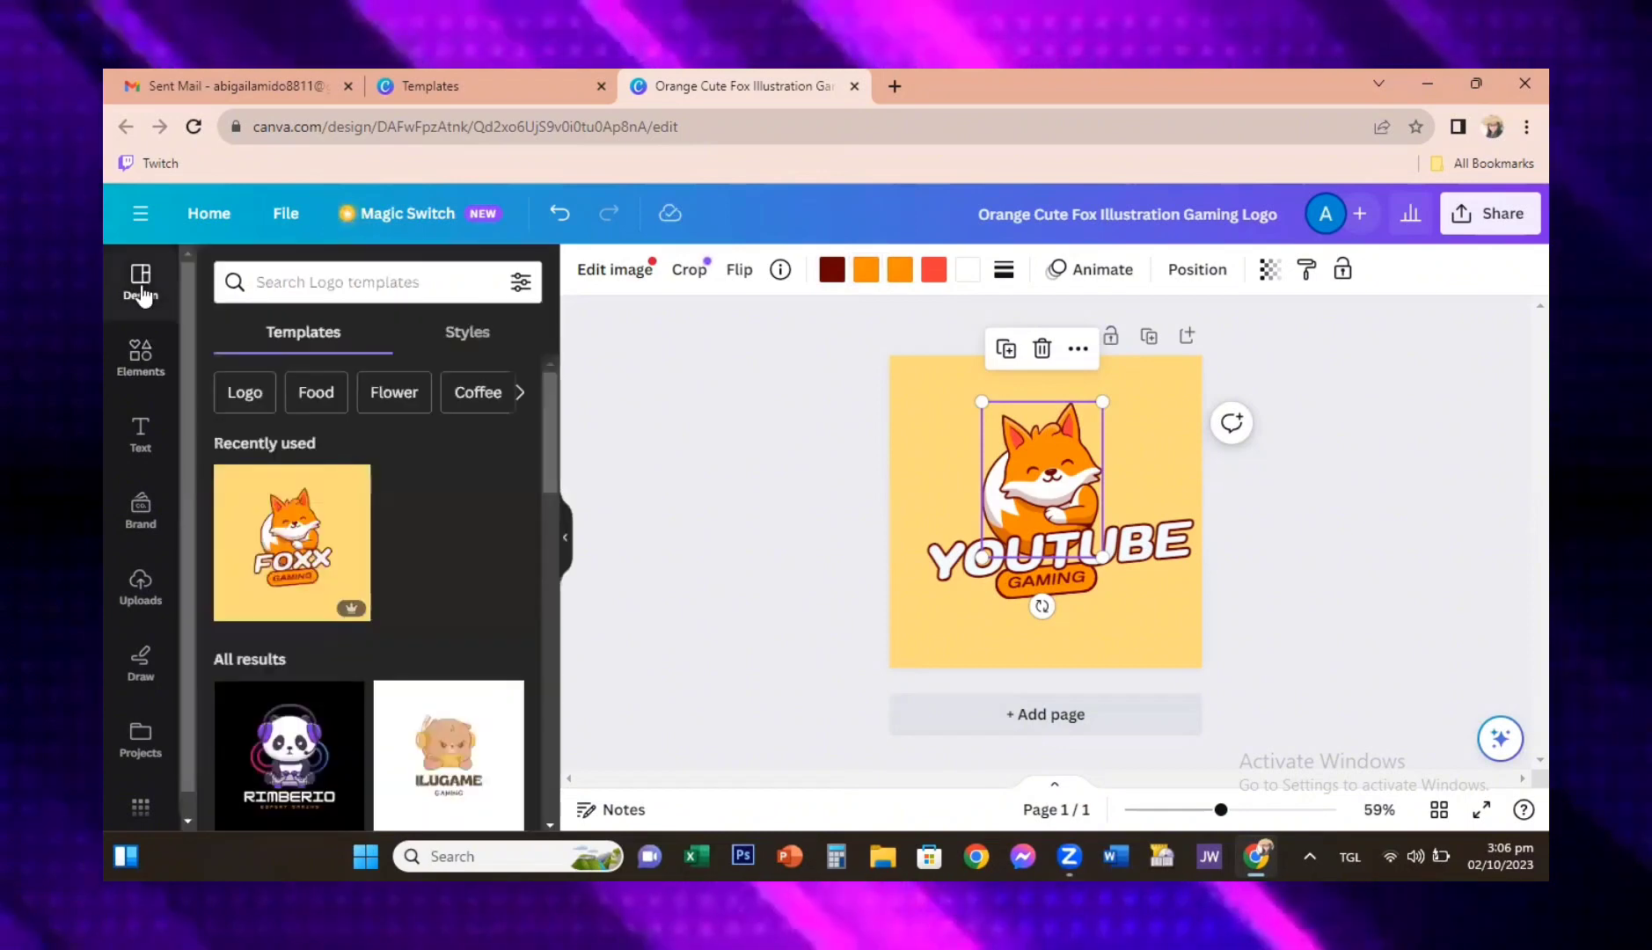
click(139, 378)
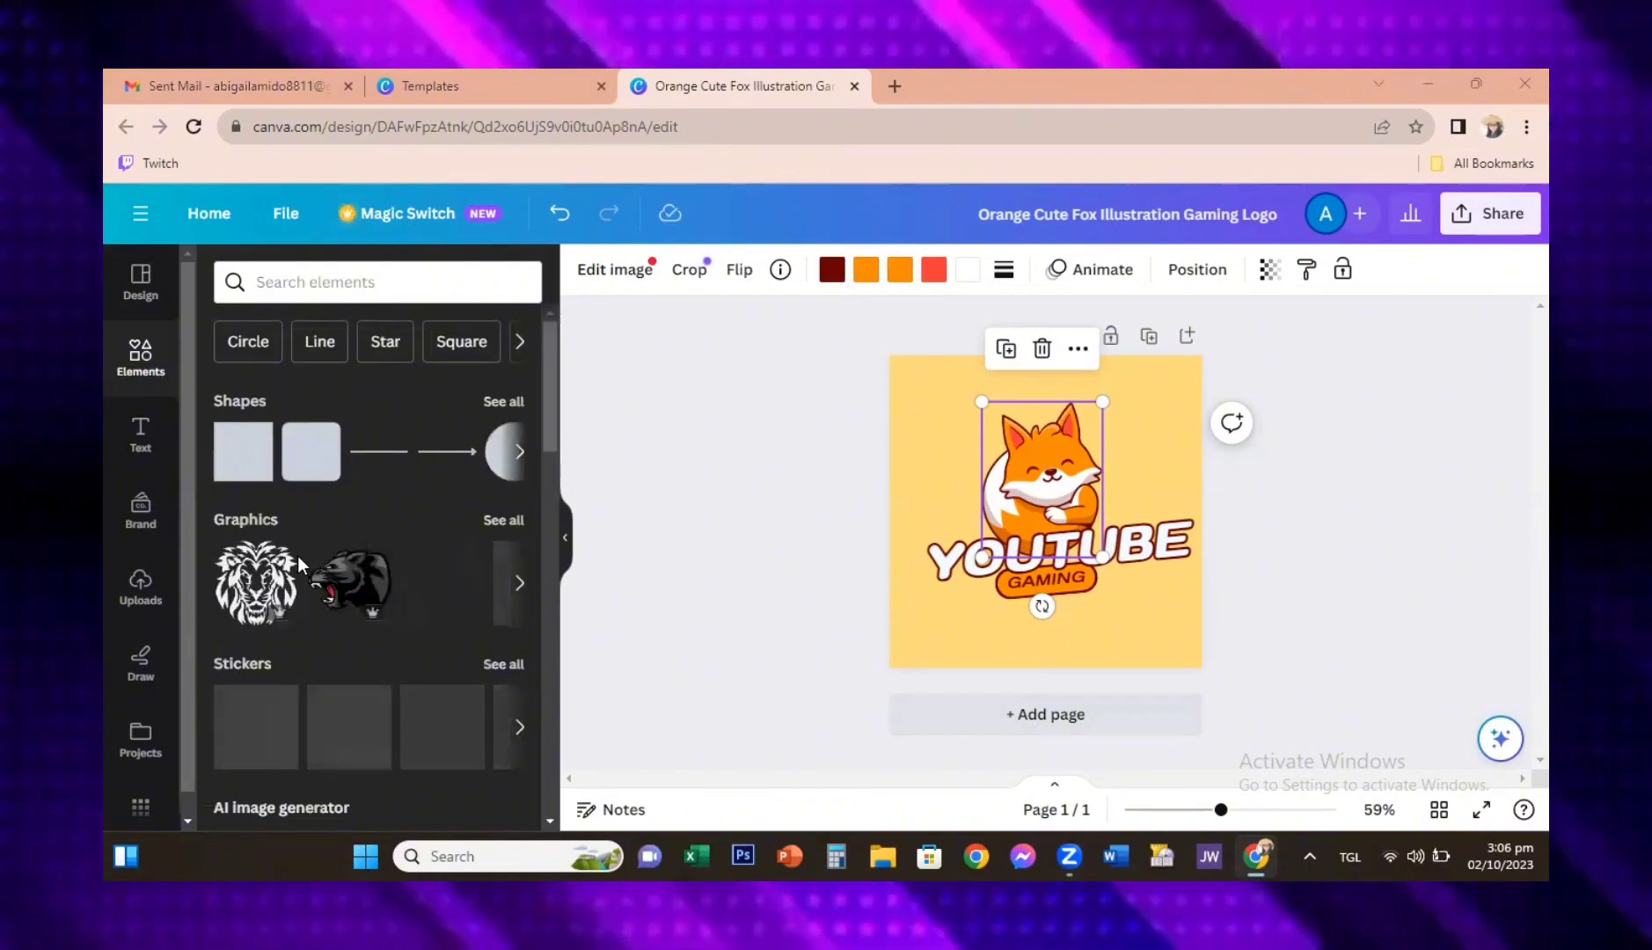
click(329, 283)
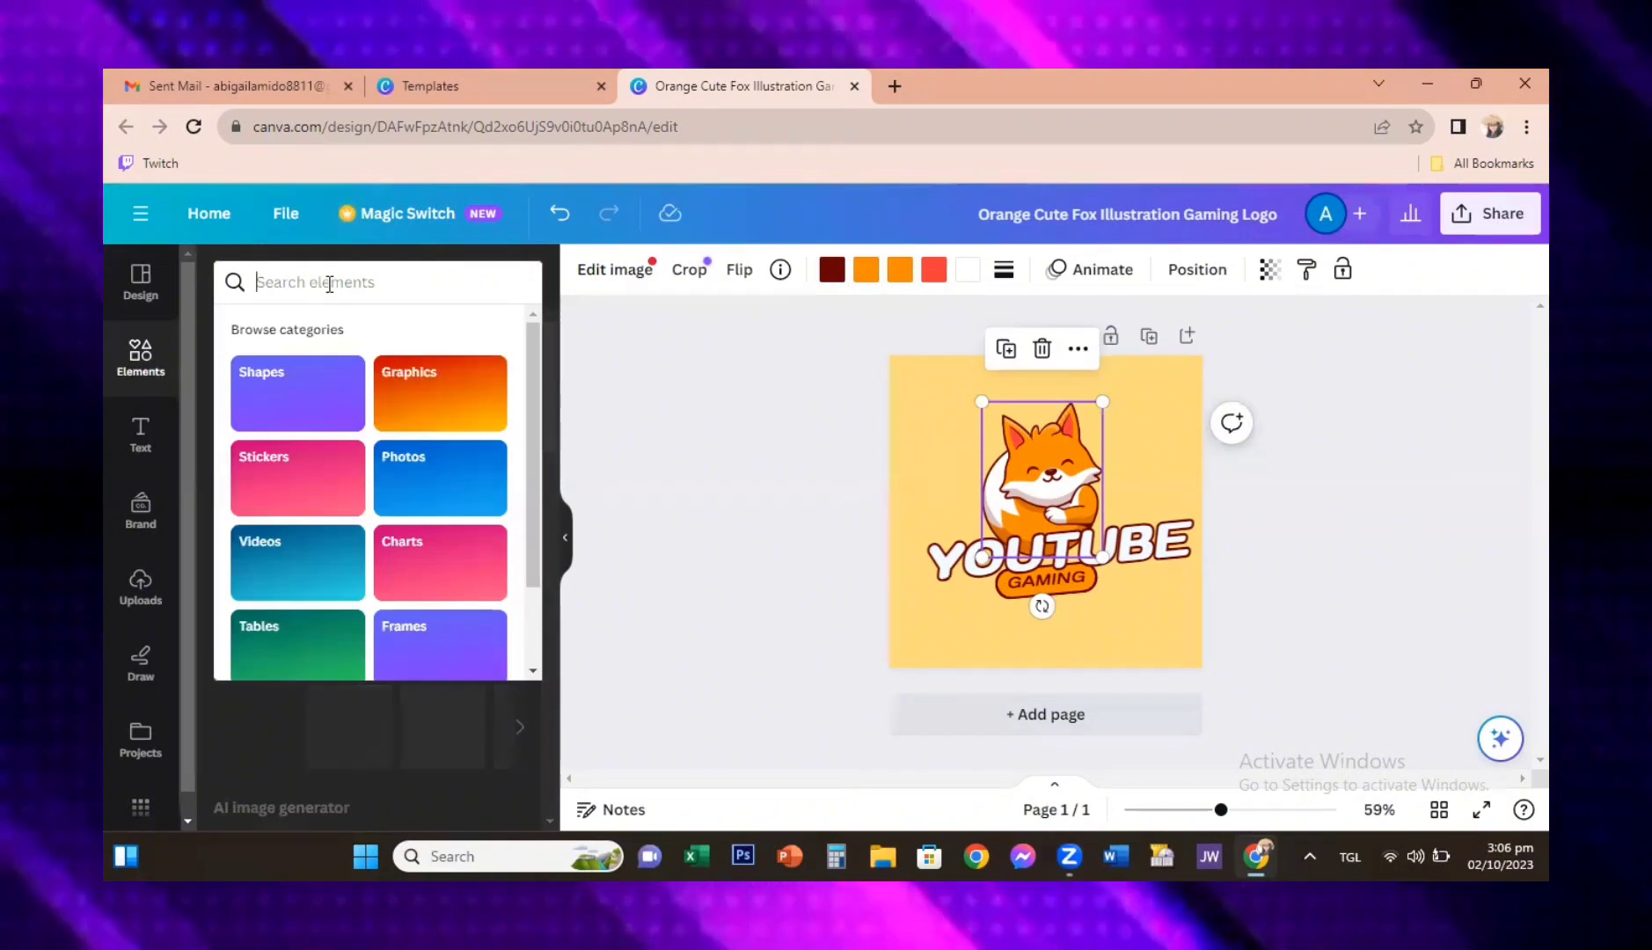
click(489, 405)
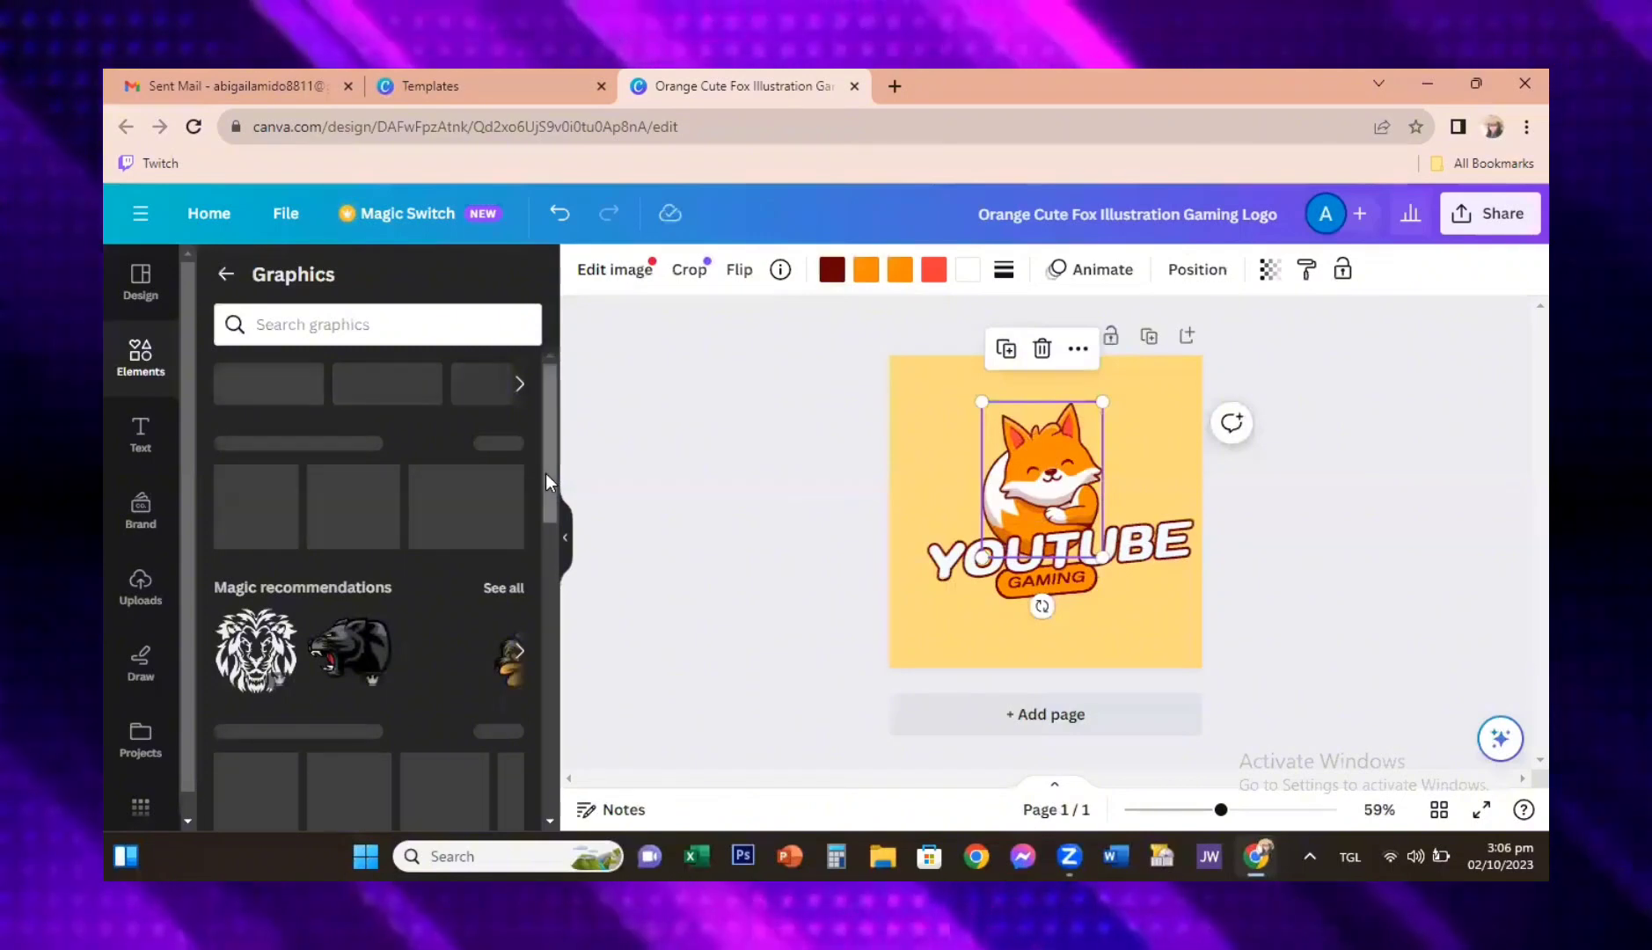
mouse_move(547, 473)
mouse_down()
mouse_move(566, 613)
mouse_move(581, 517)
mouse_move(559, 444)
mouse_up()
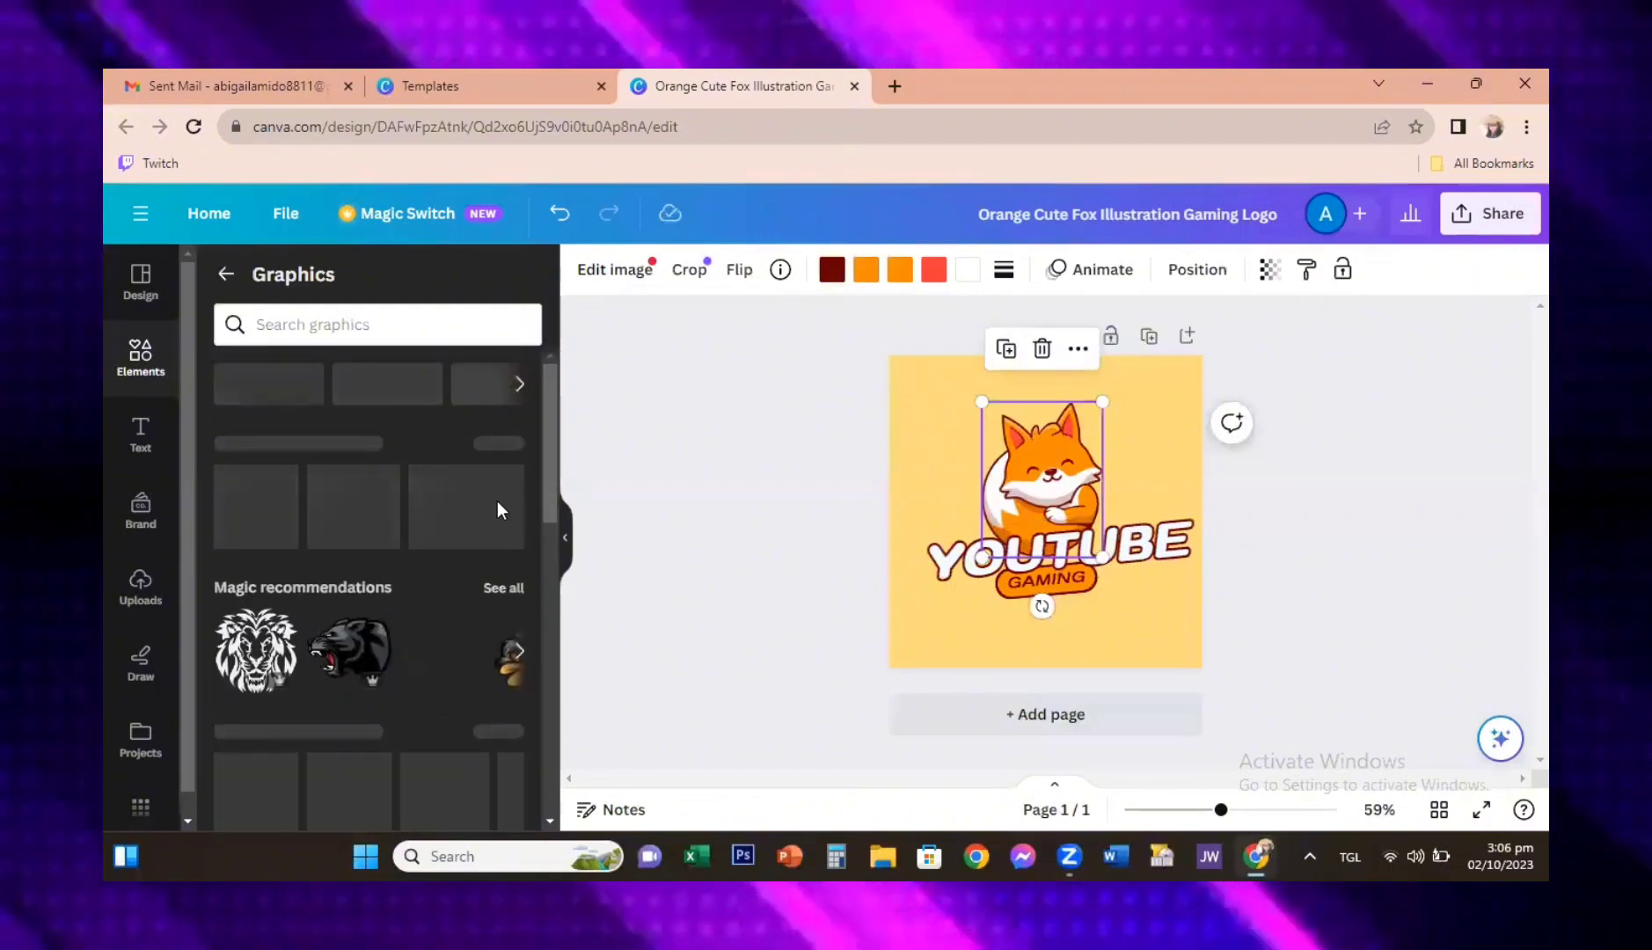
click(895, 459)
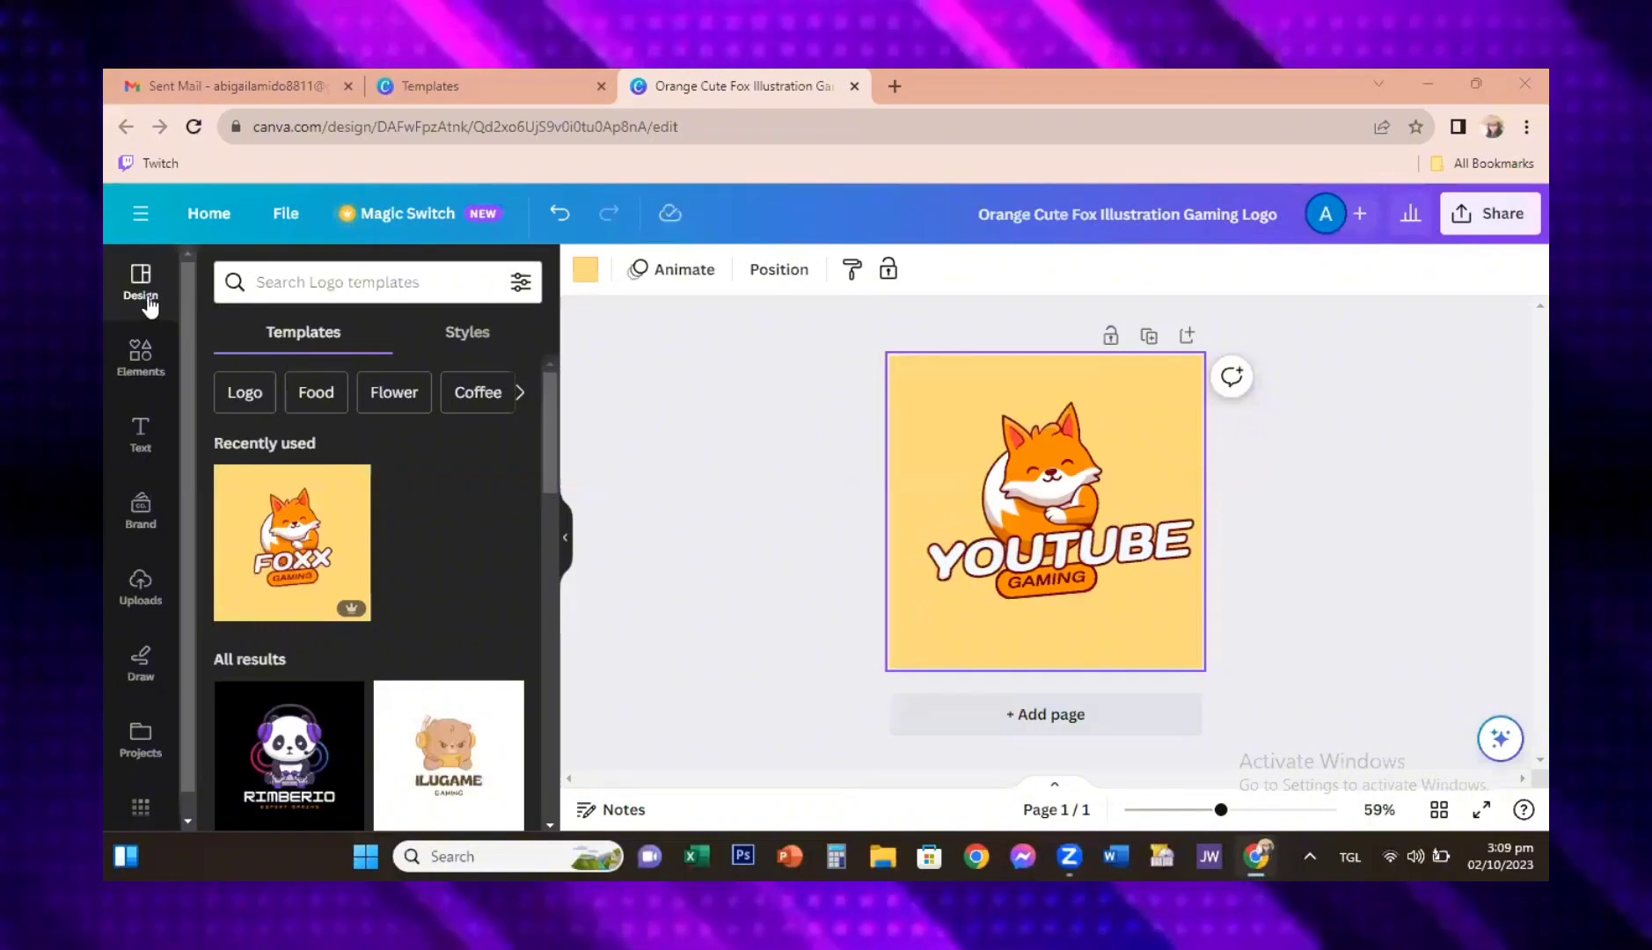
Step: Look through the elements, text, brand, uploads, drawing and projects sections of the editor
click(139, 360)
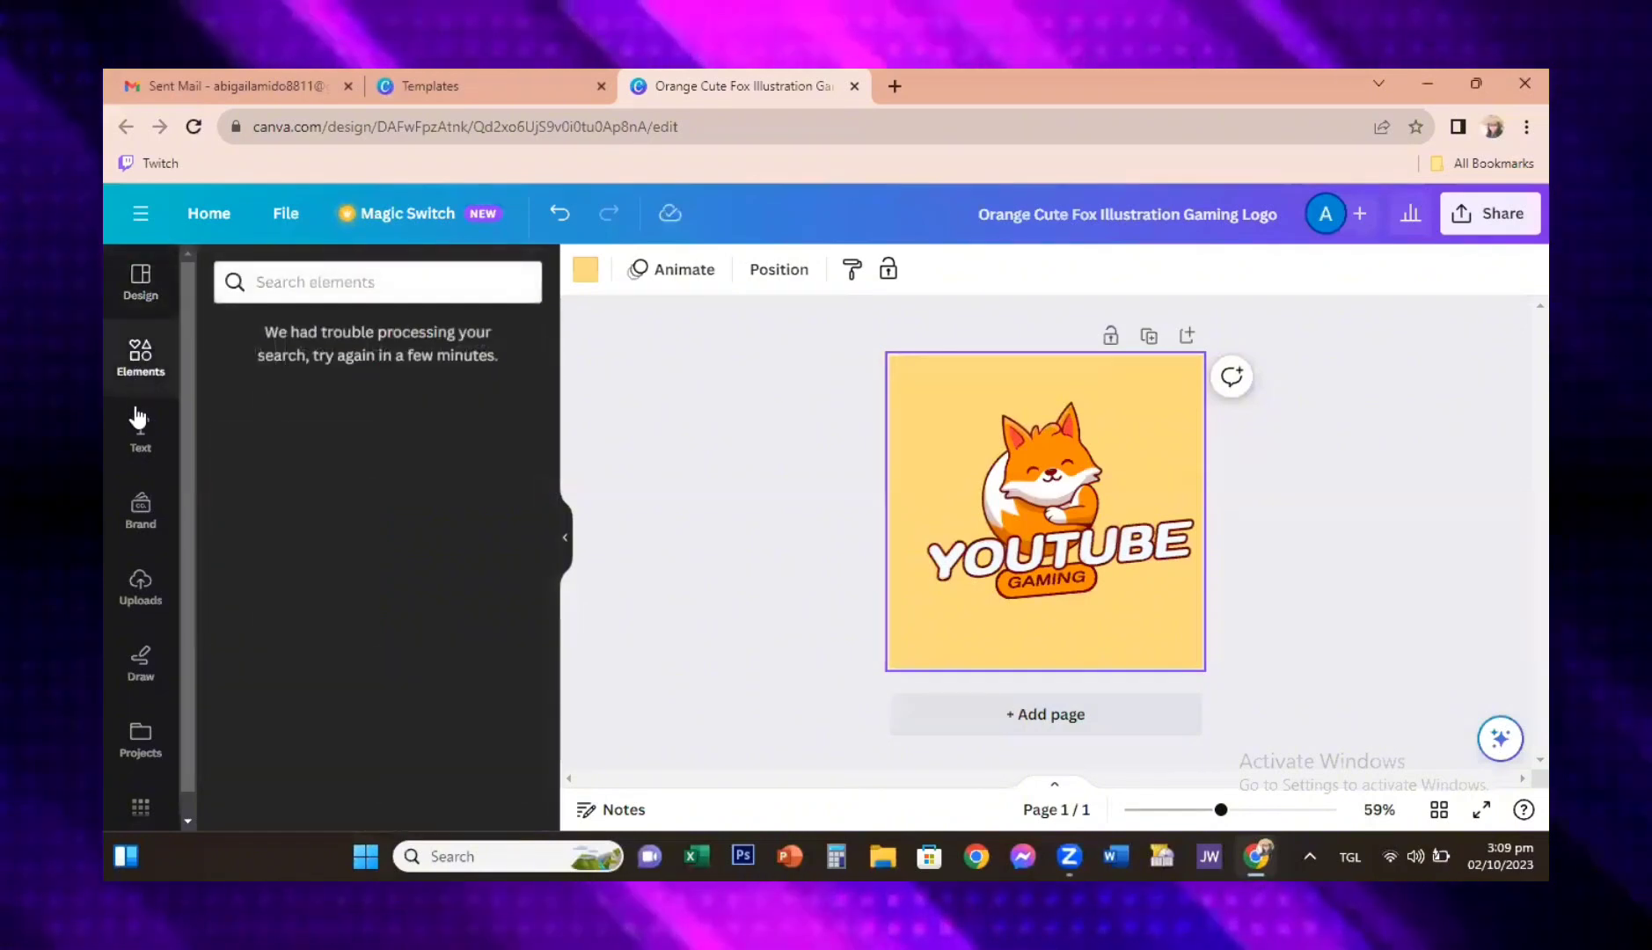
click(139, 428)
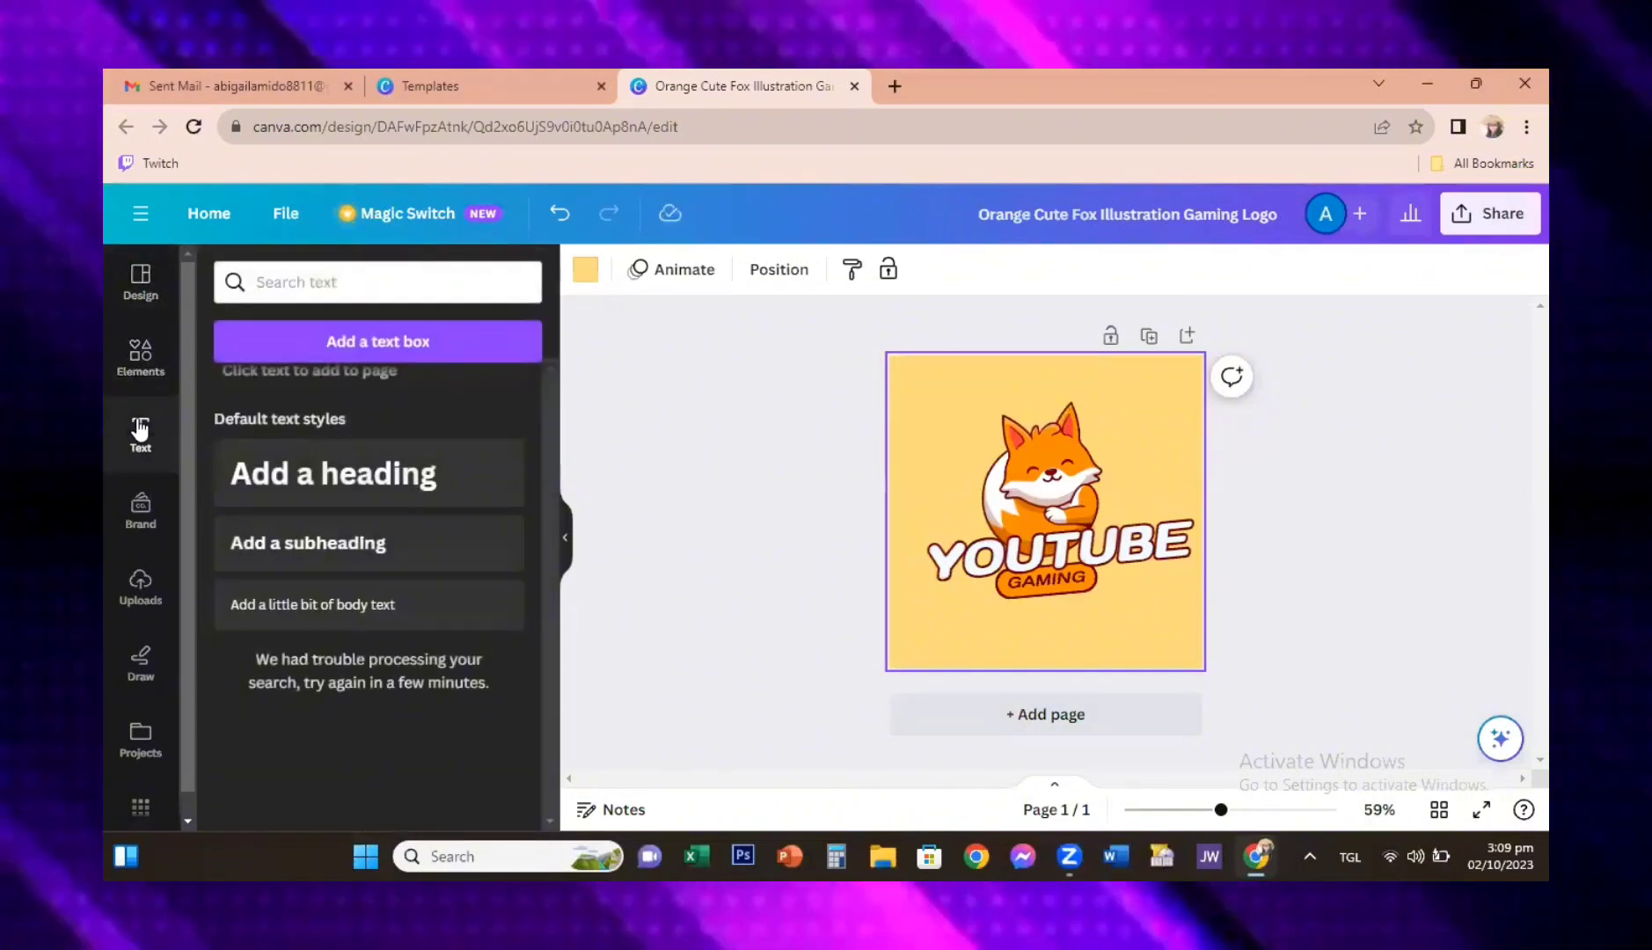
click(139, 503)
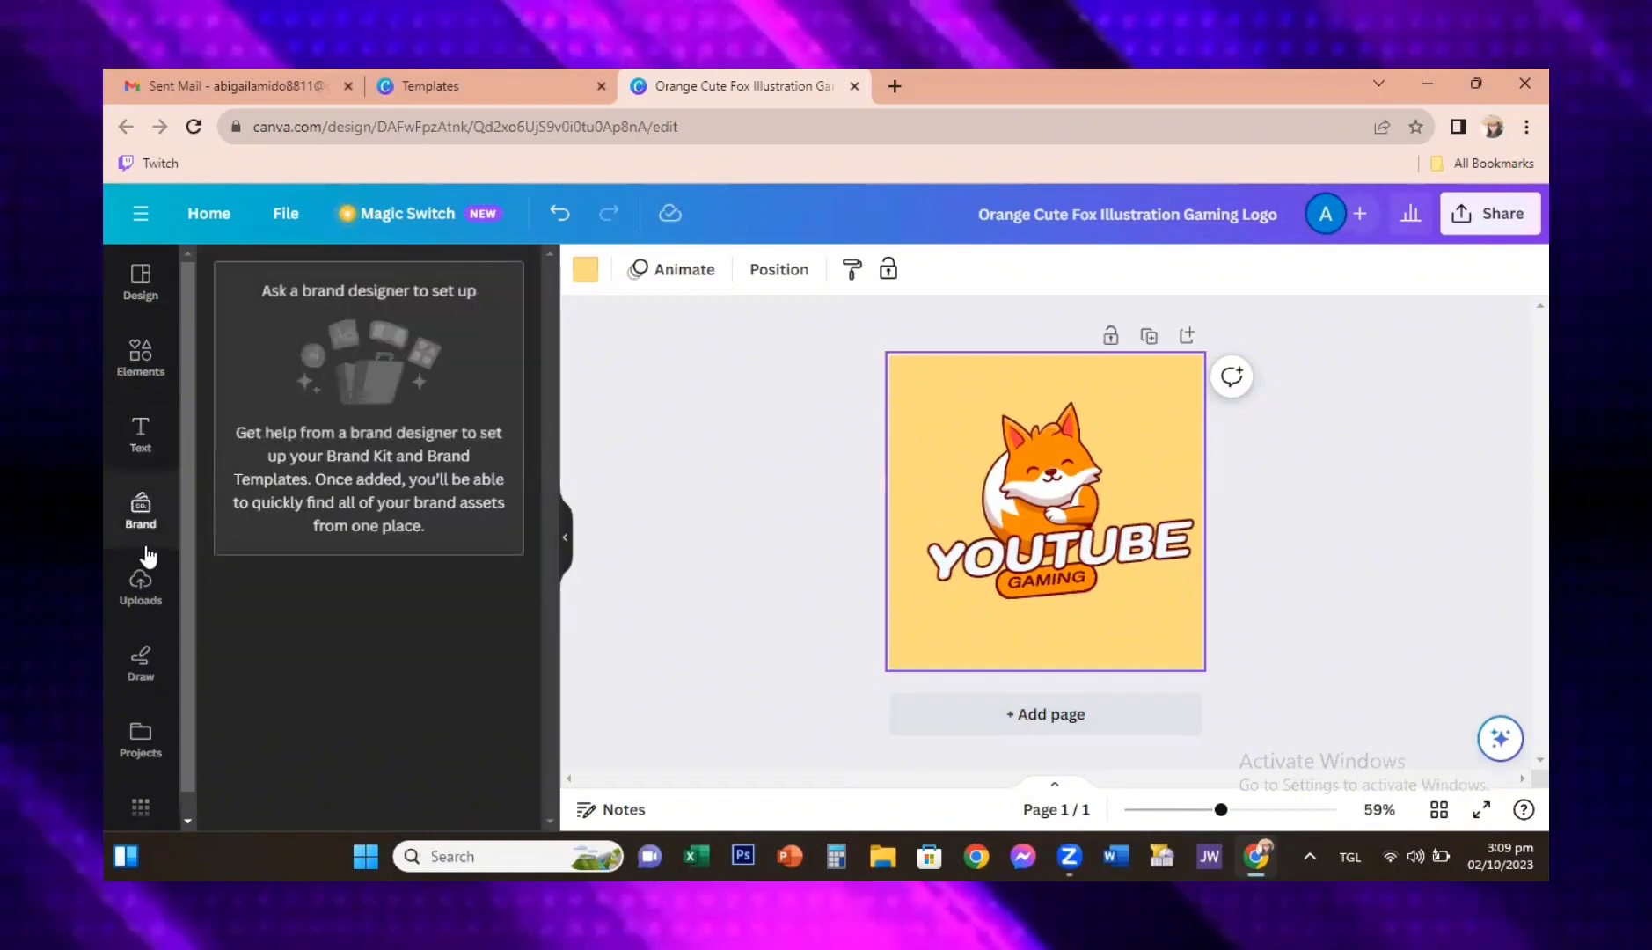
click(143, 581)
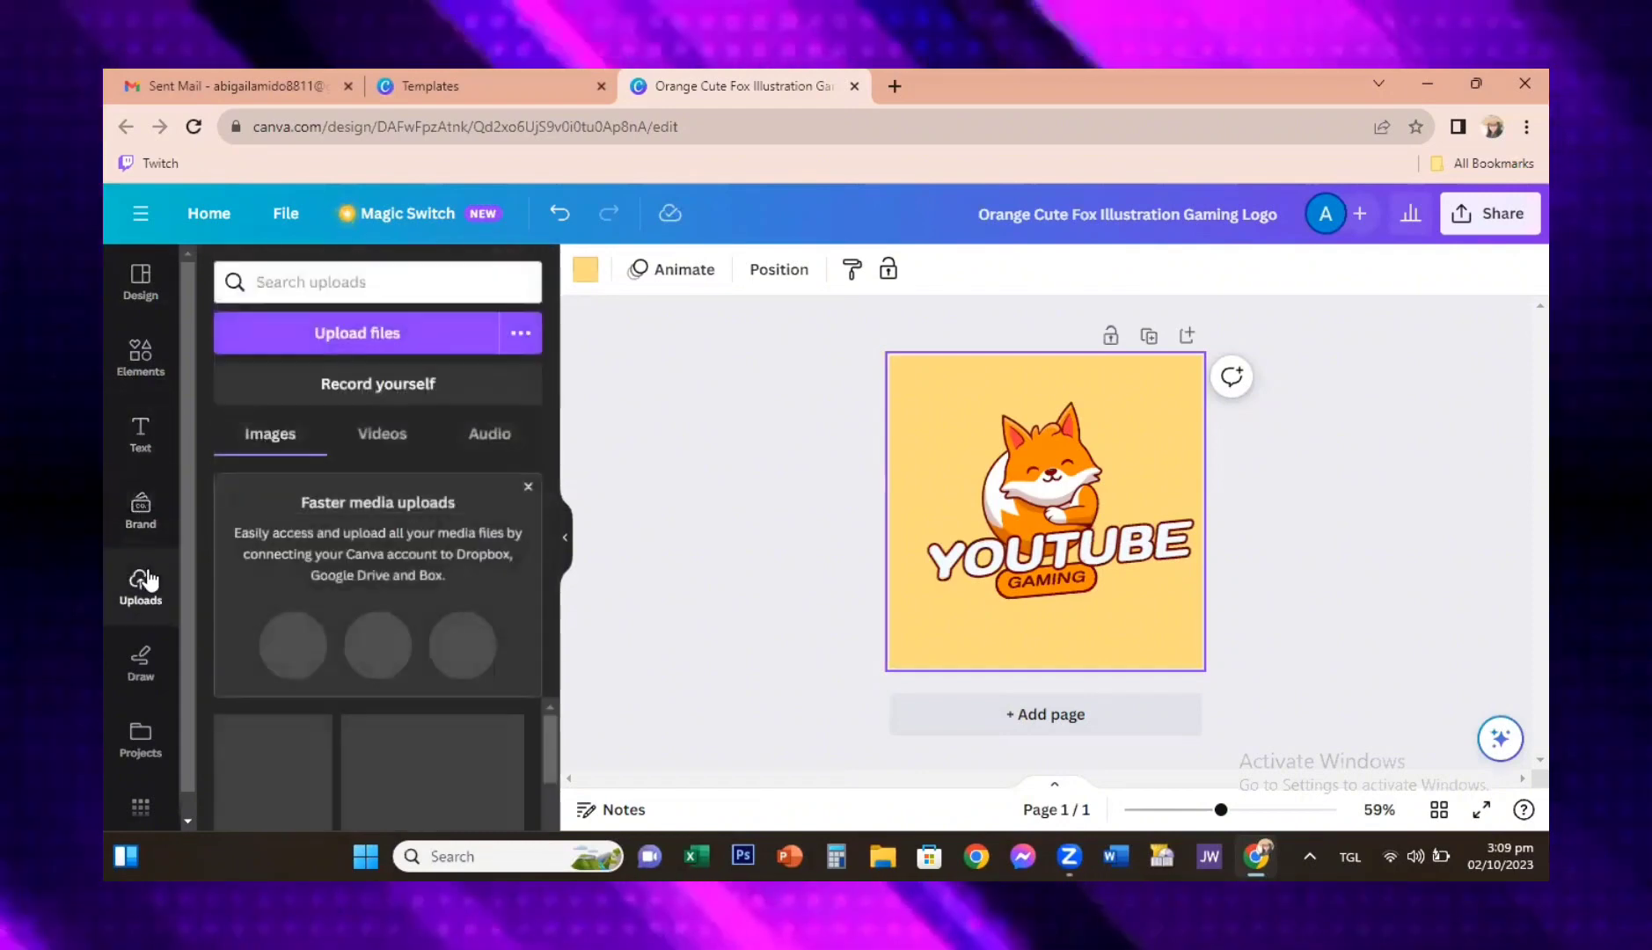
click(141, 673)
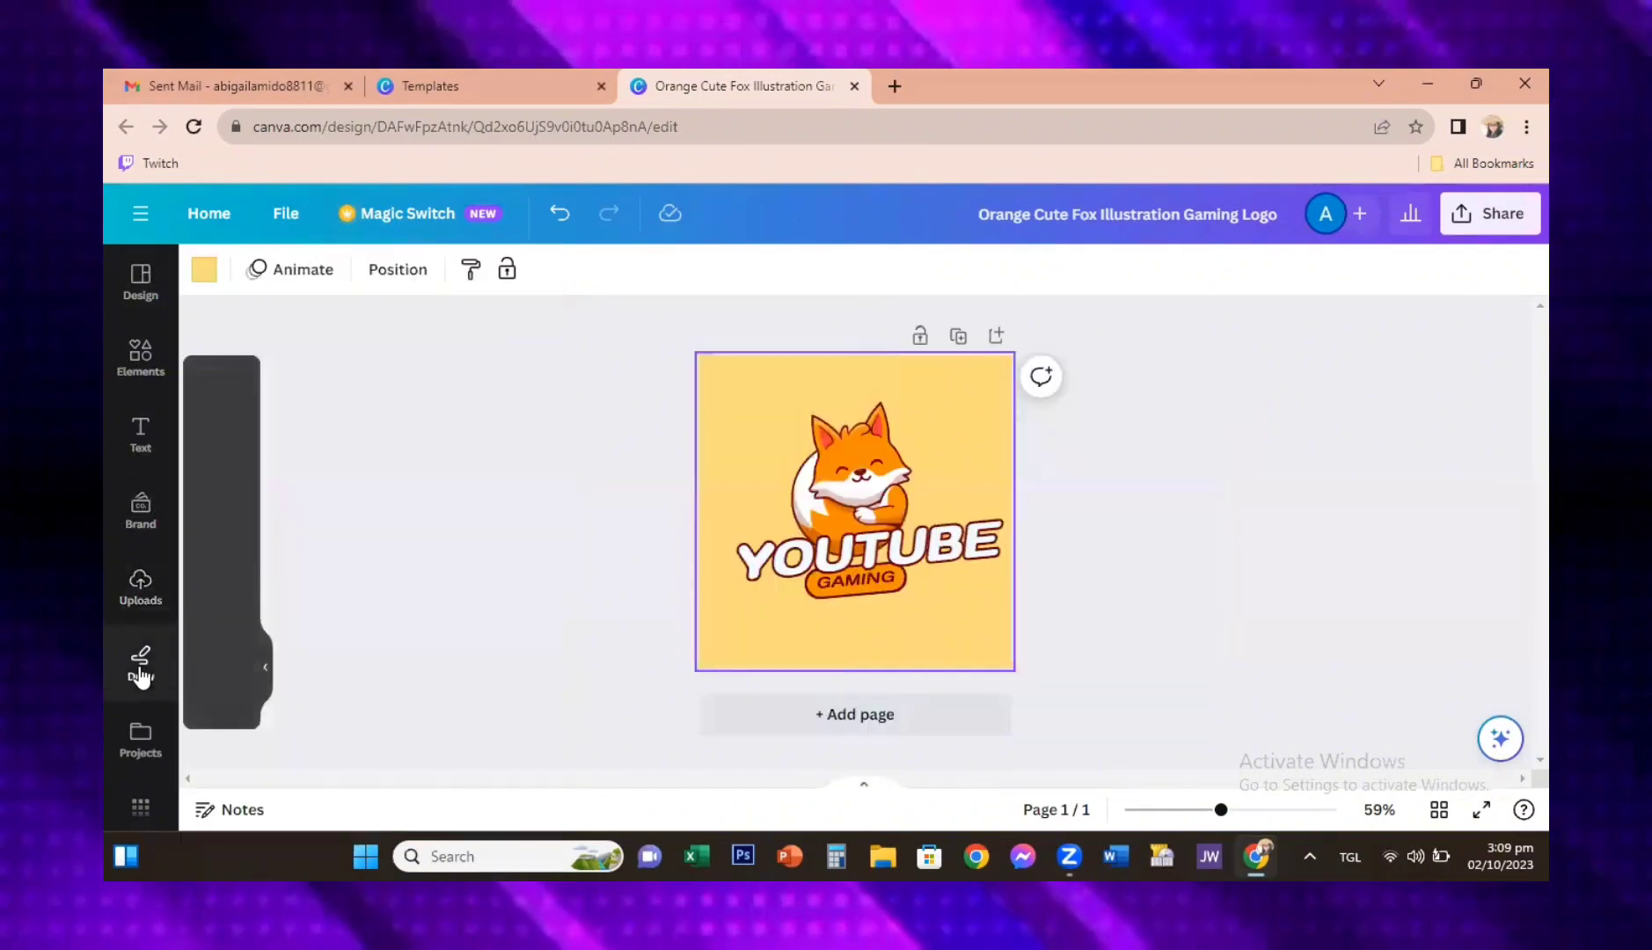
click(141, 730)
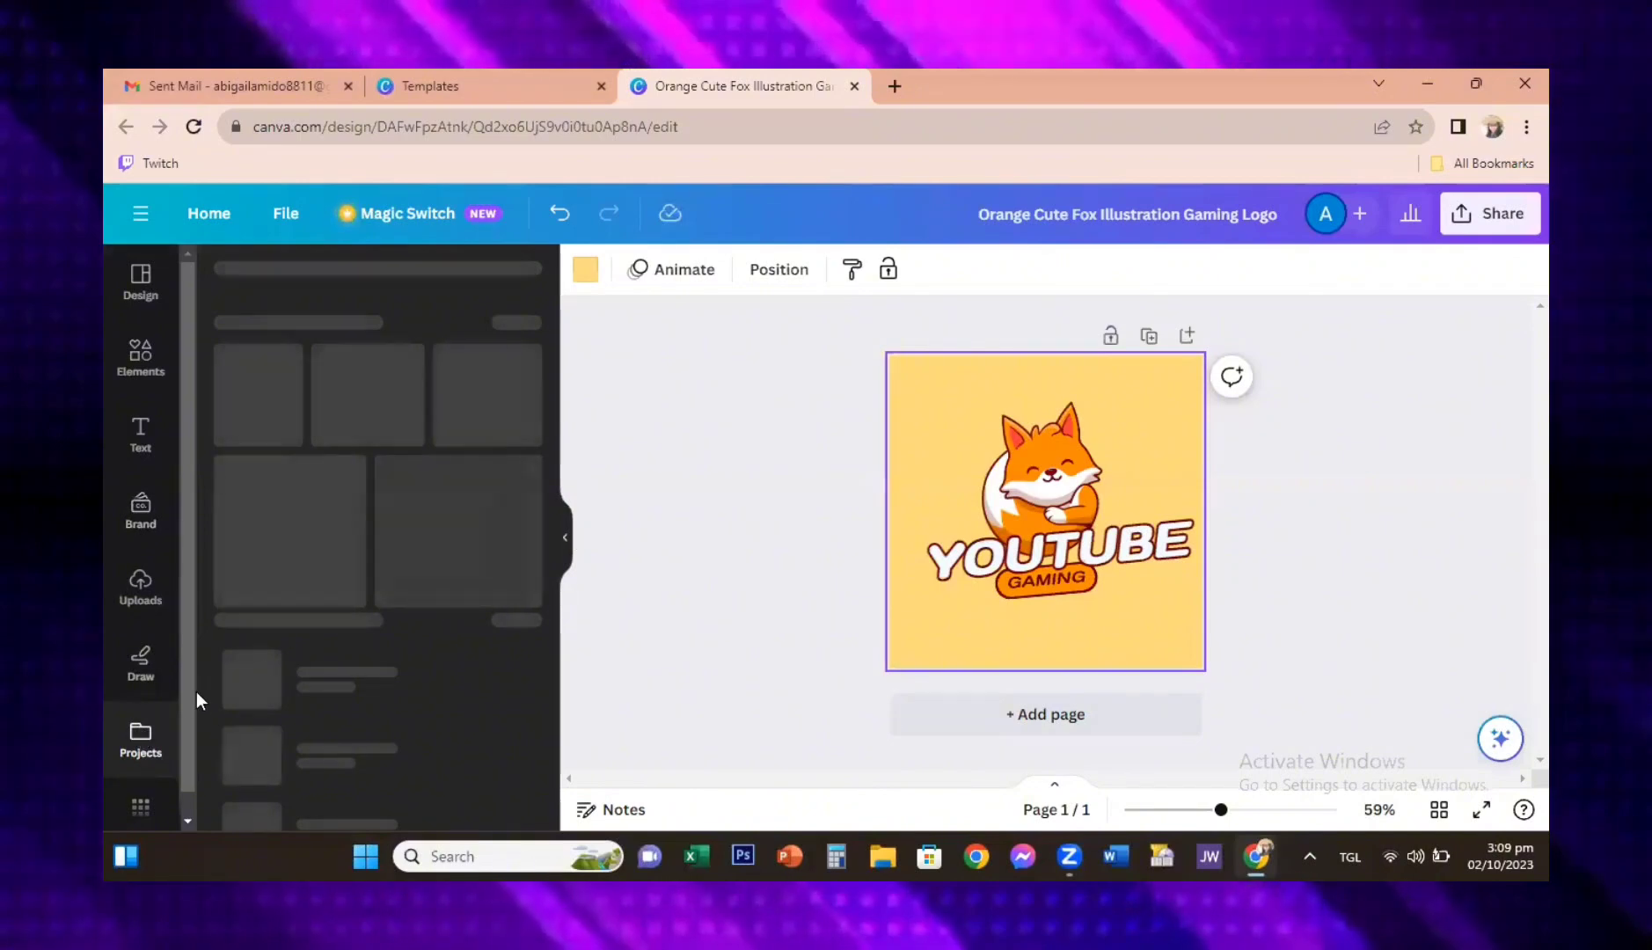
drag(182, 723, 186, 805)
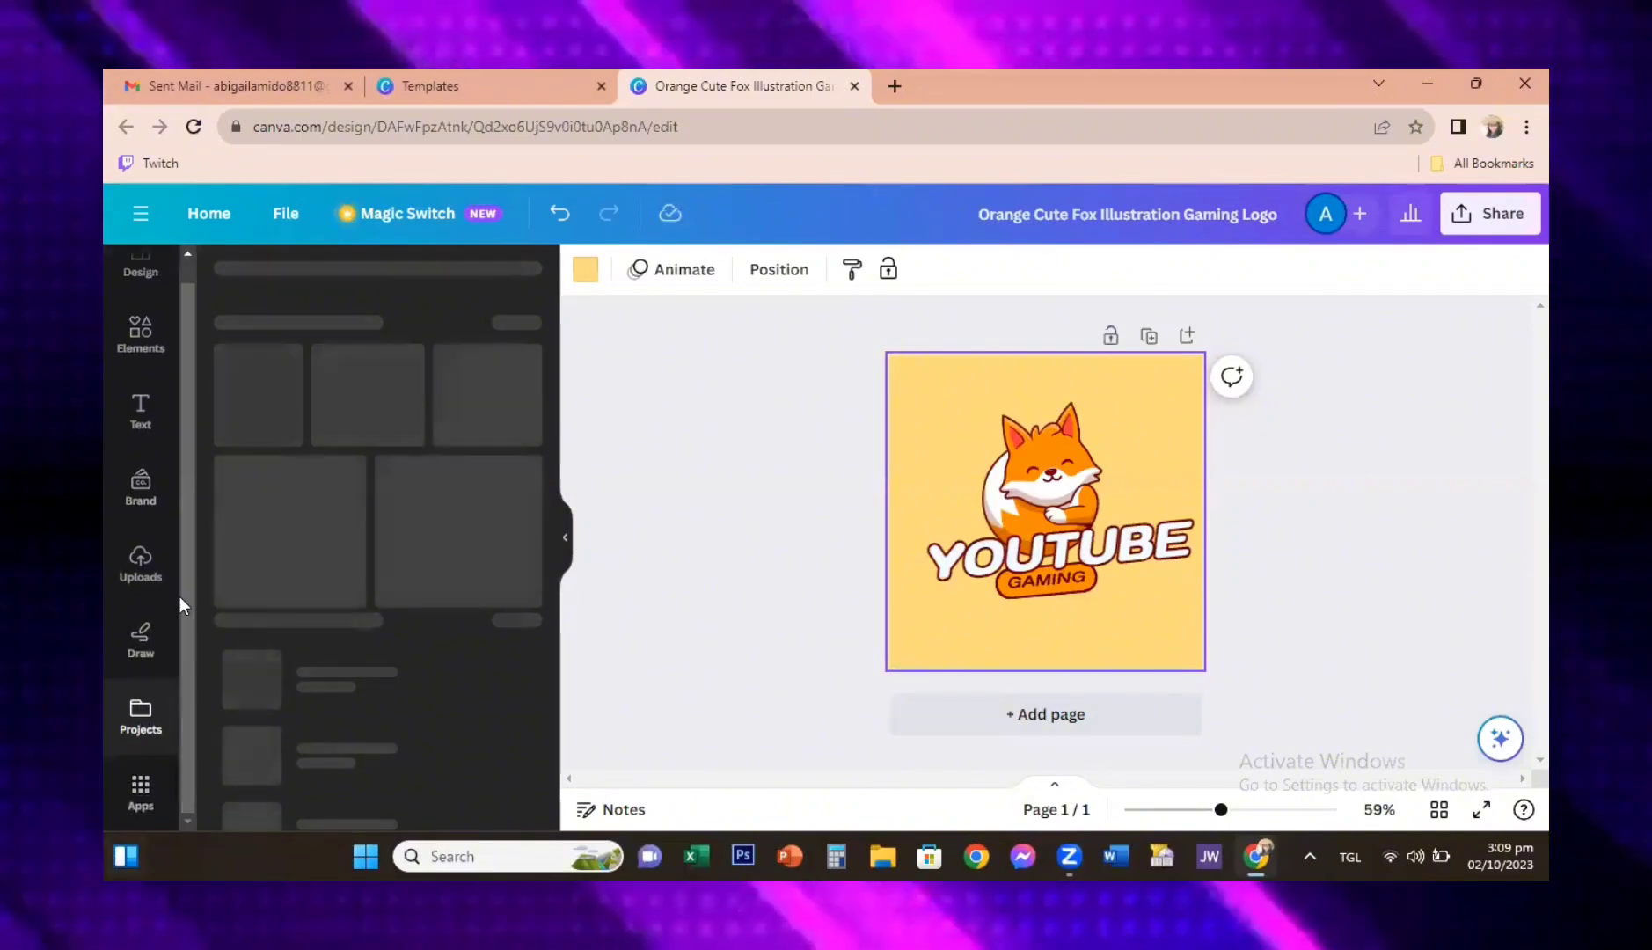
drag(181, 597, 207, 375)
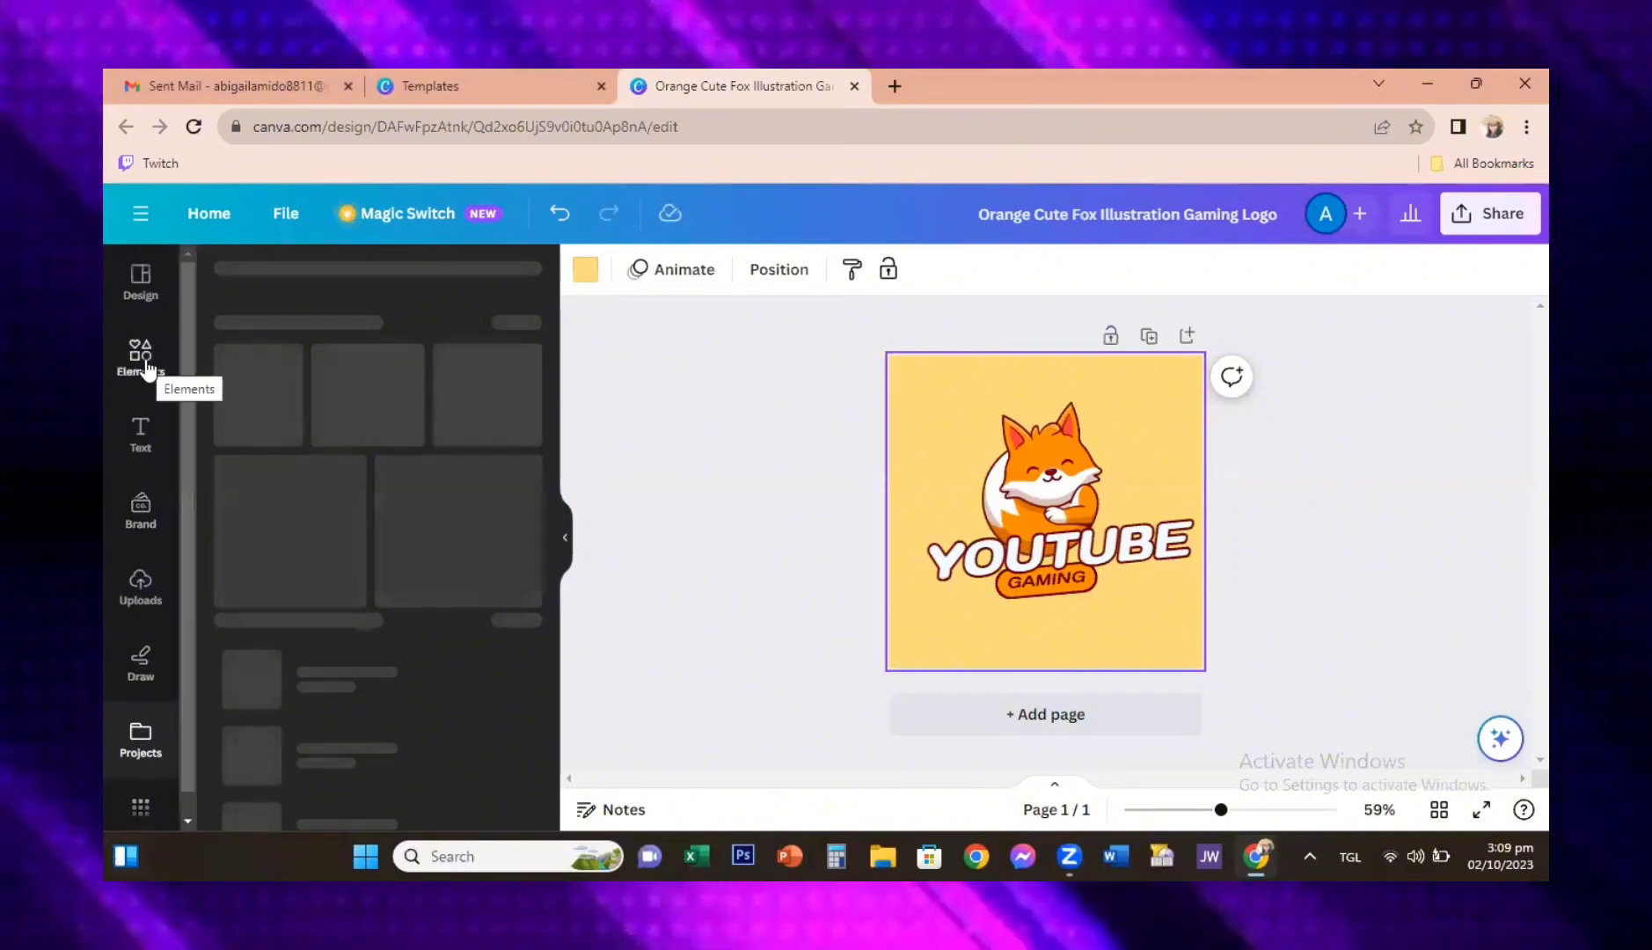
Step: Examine the categories offered for browsing in the elements search
click(146, 362)
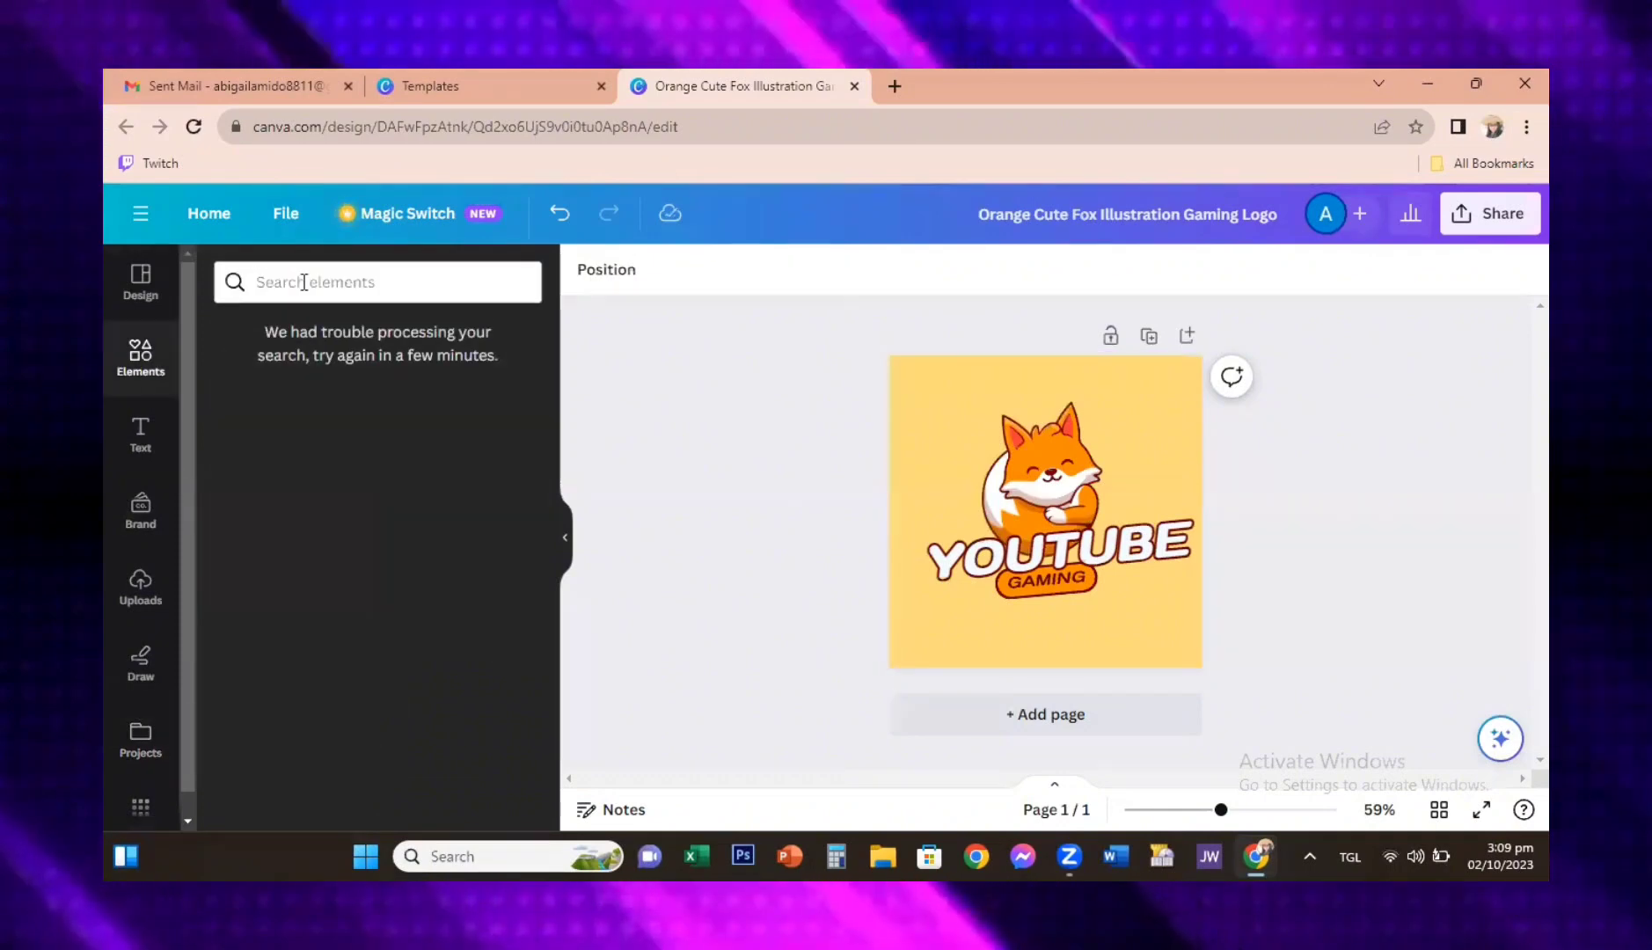
click(304, 282)
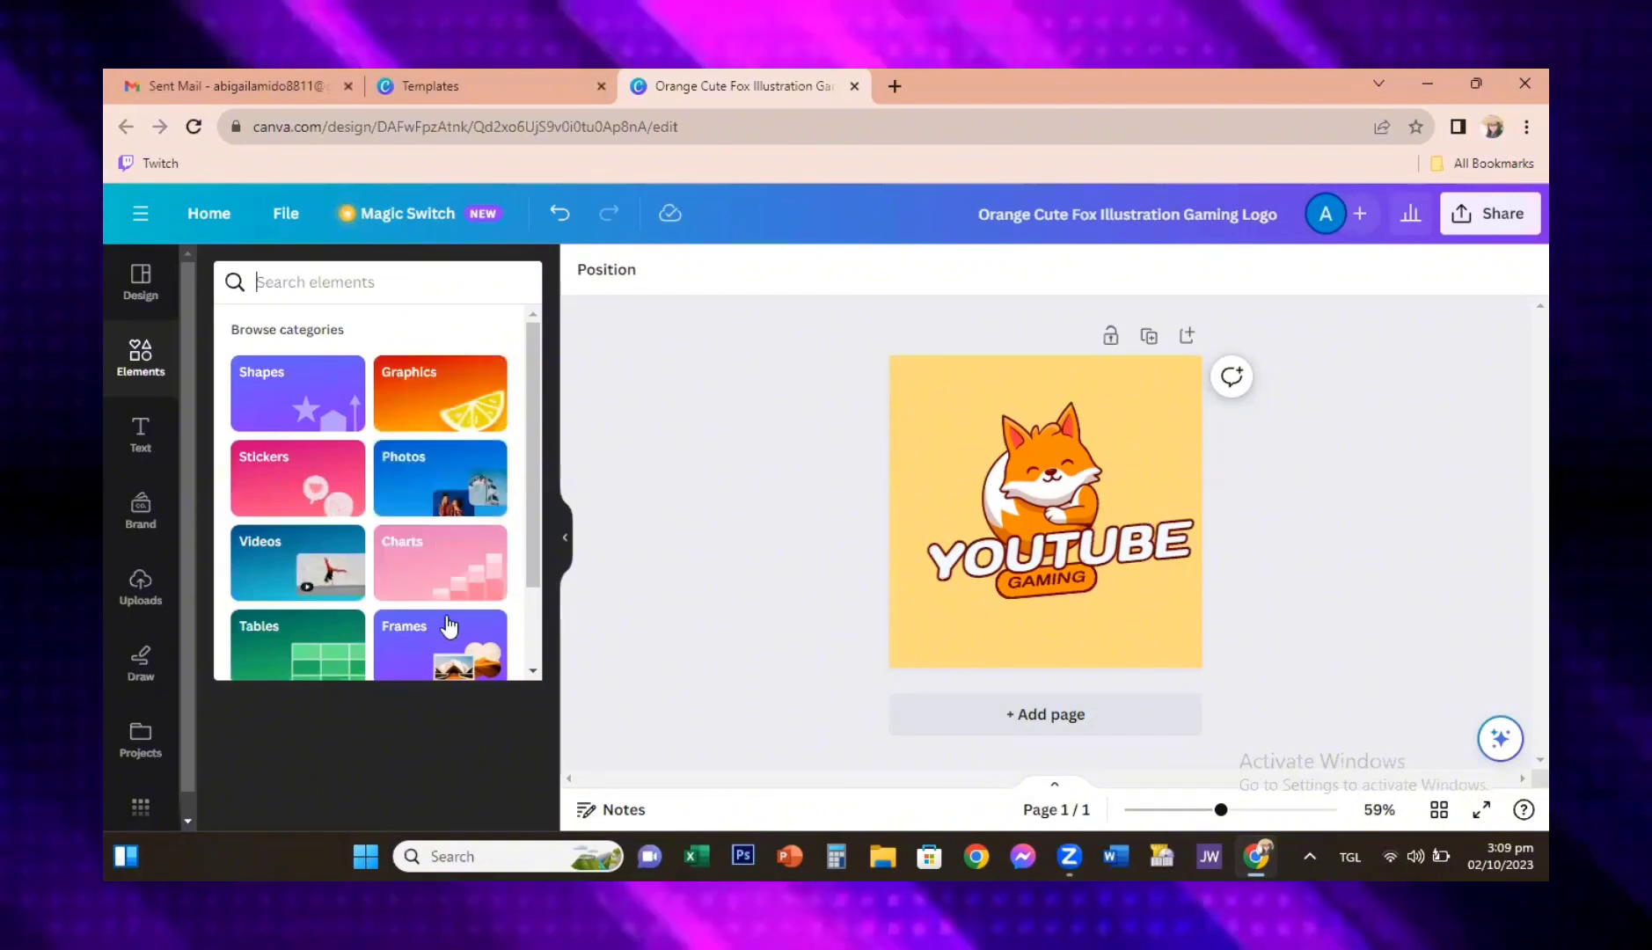
drag(534, 544, 518, 696)
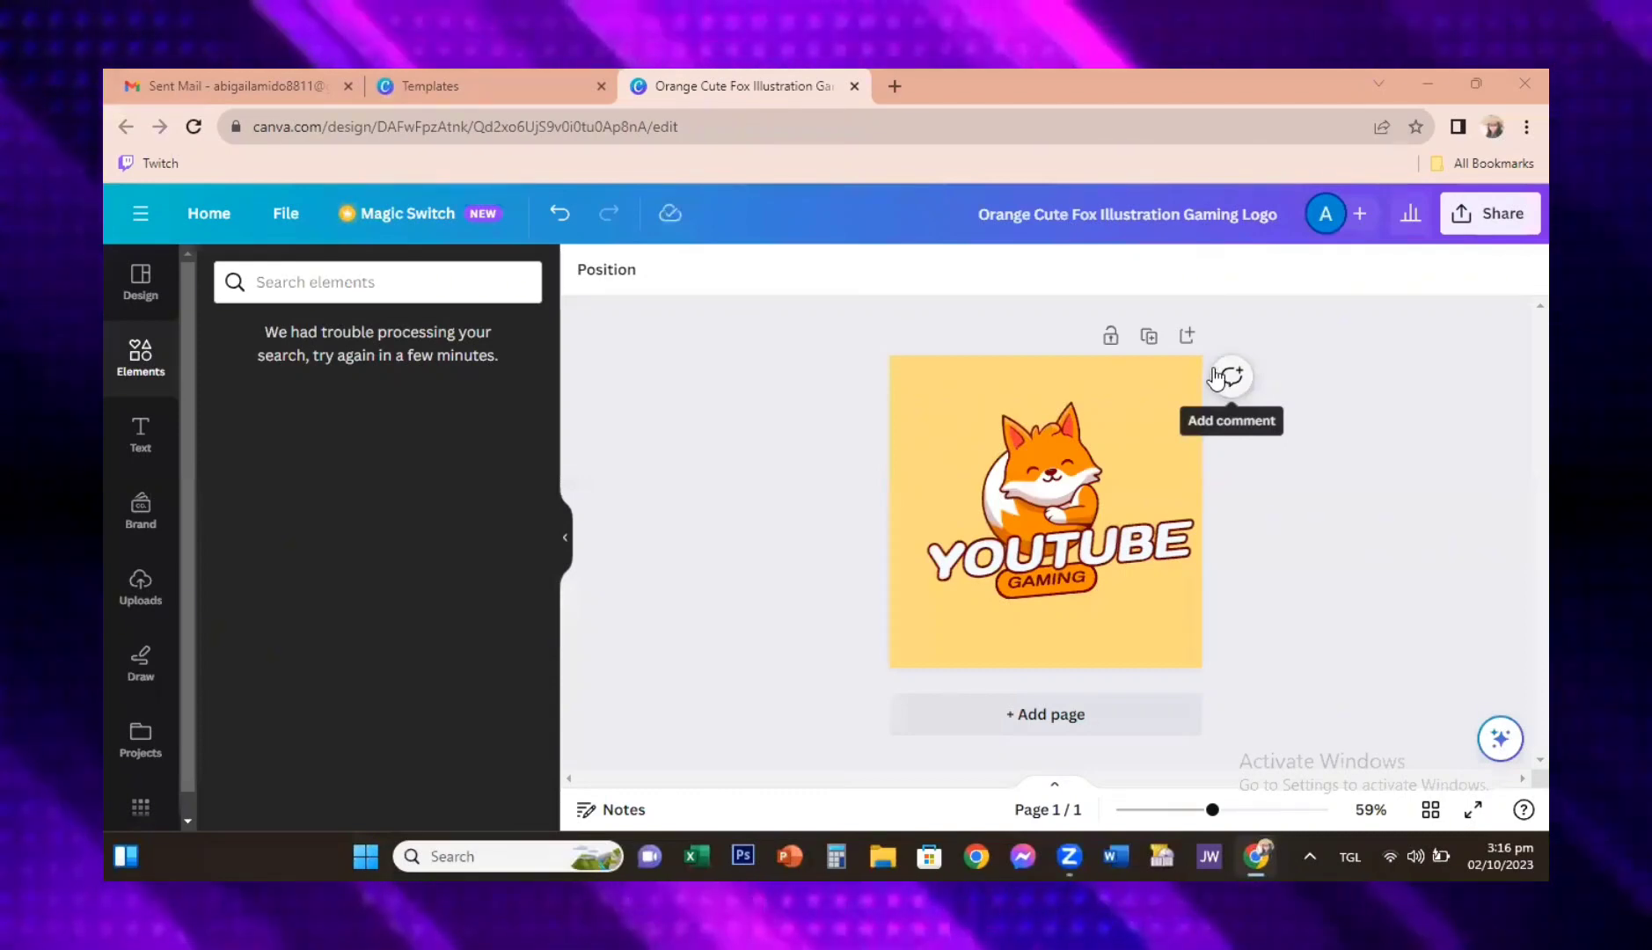
Step: Open the design's download settings, choose JPG as the file type, and minimize the browser window
click(1504, 221)
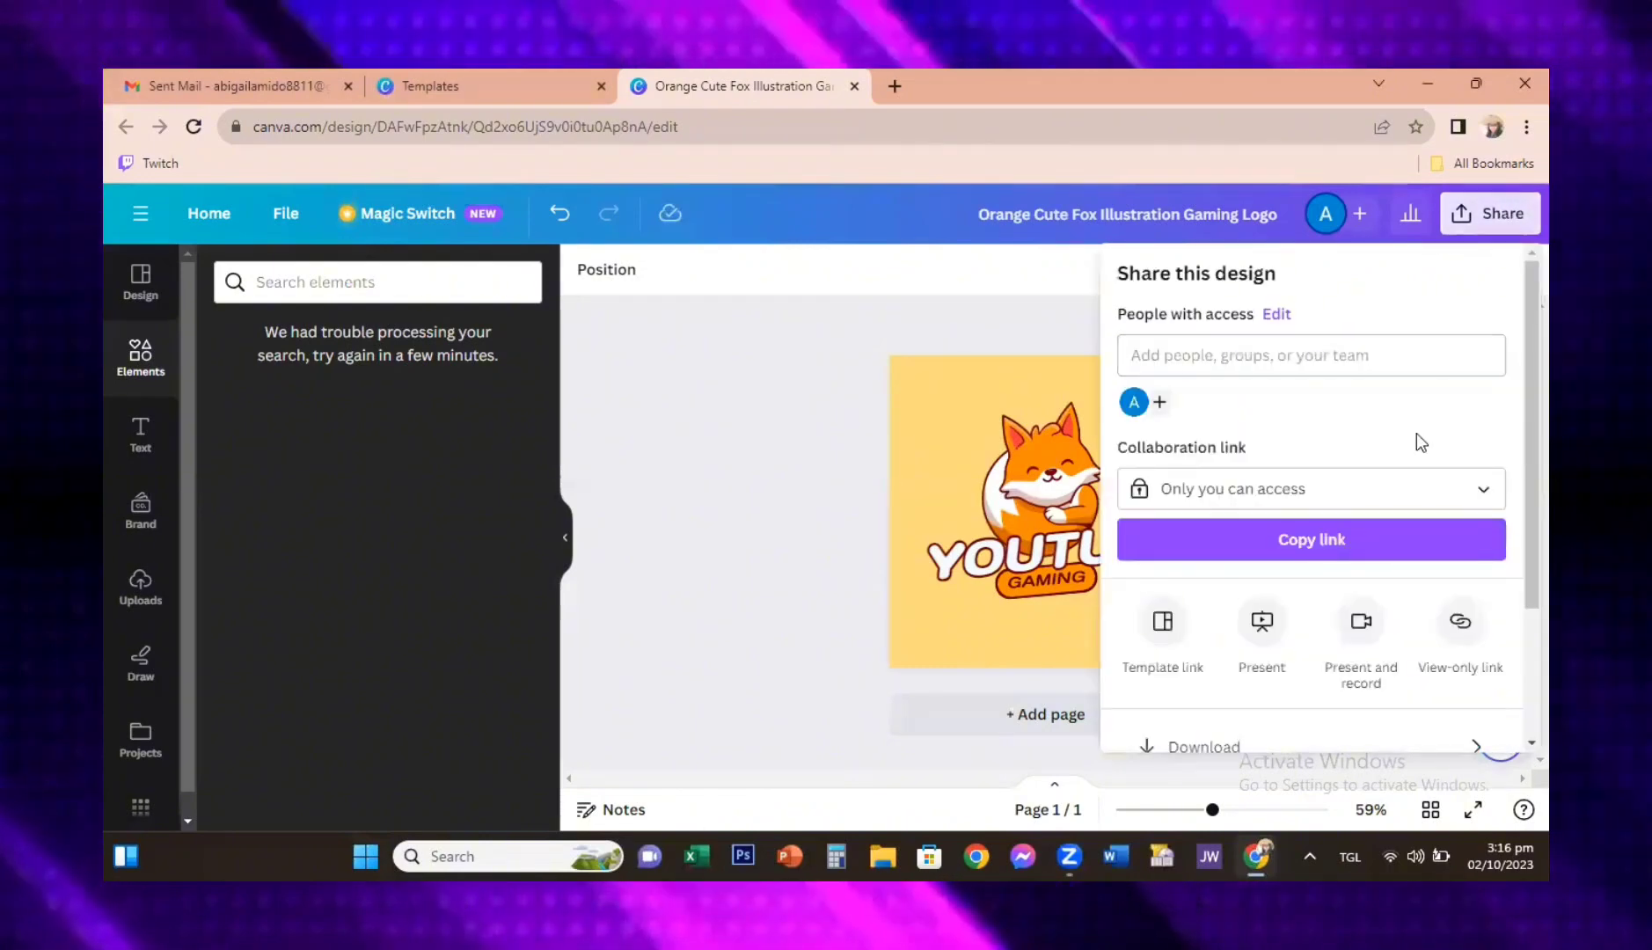
scroll(1432, 585, down, 2)
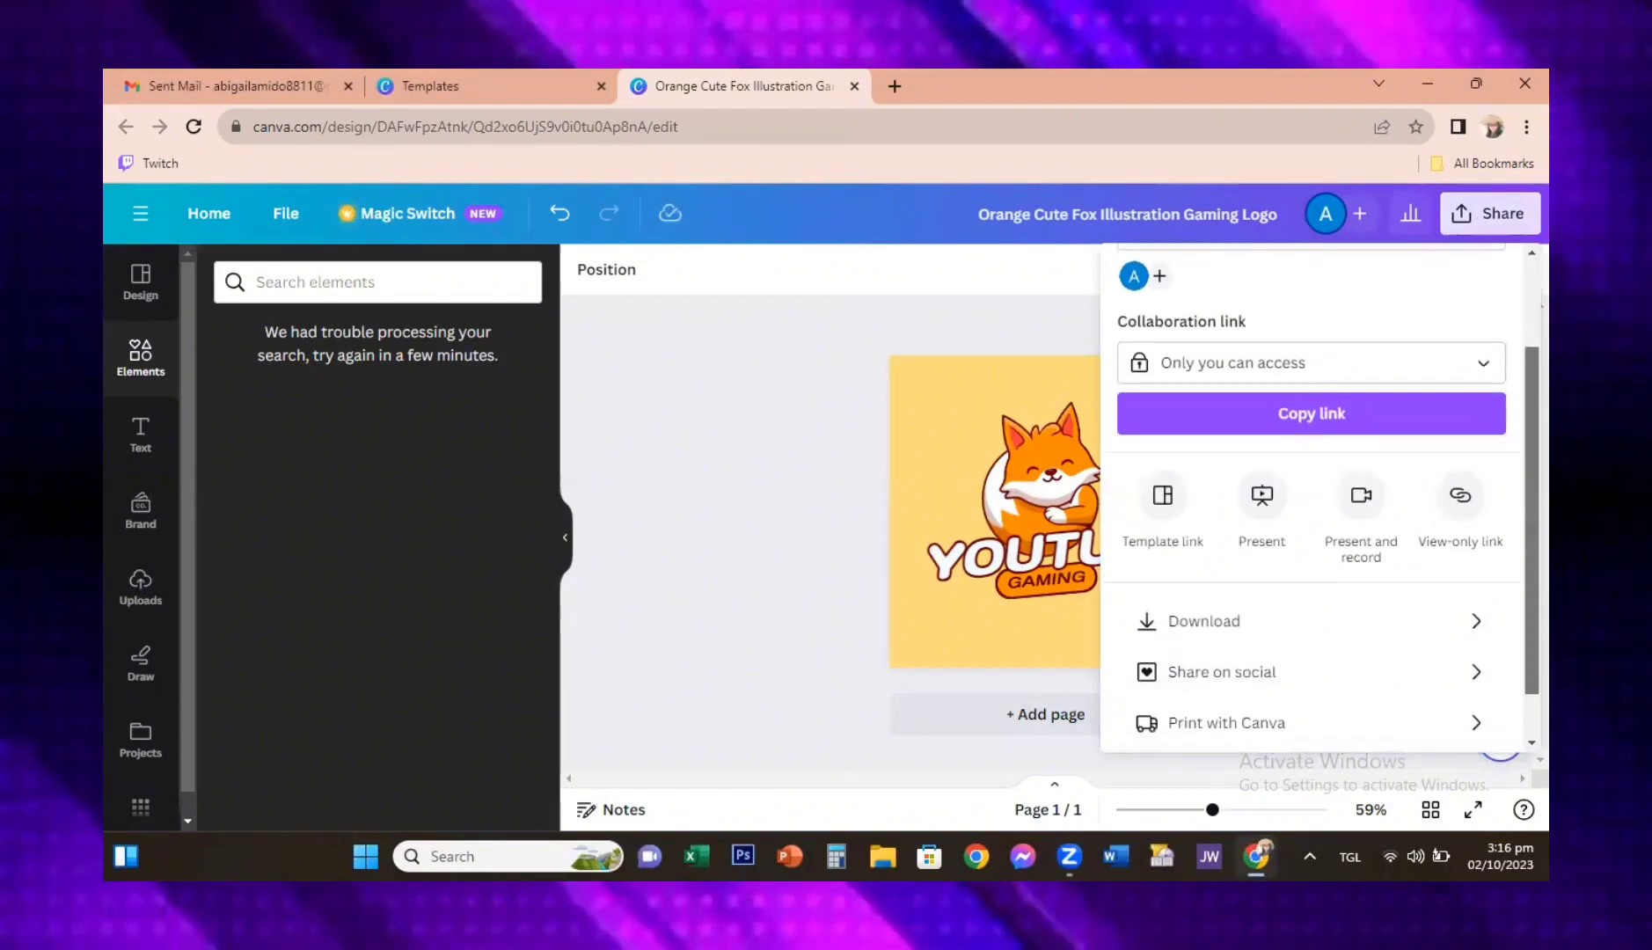
click(1465, 633)
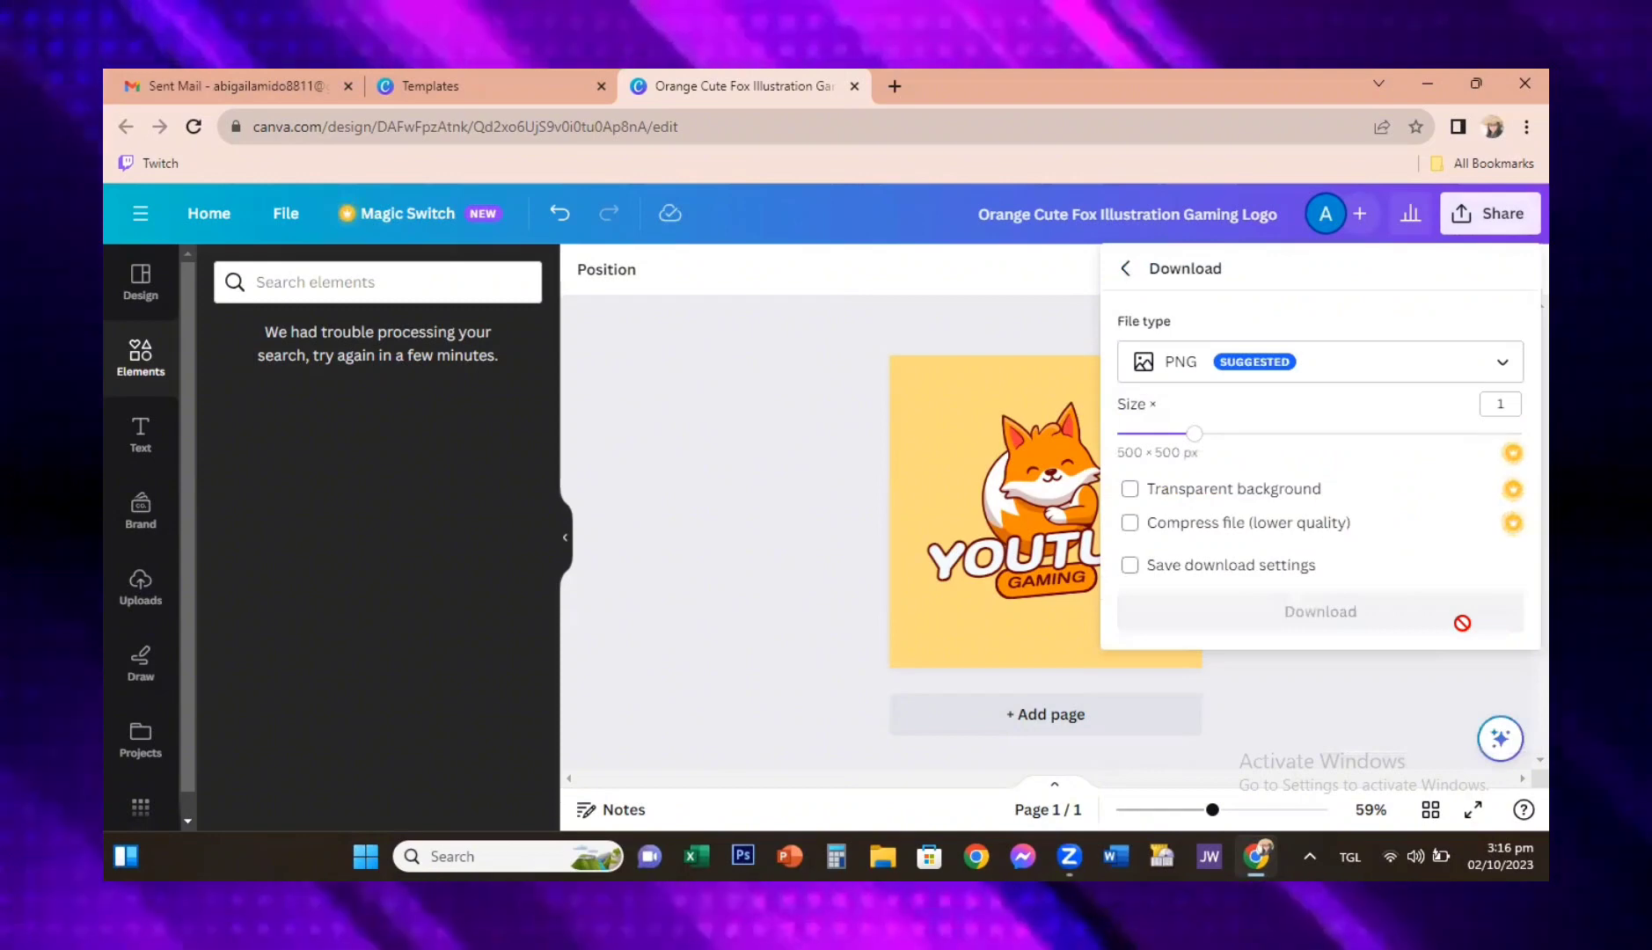
click(1504, 367)
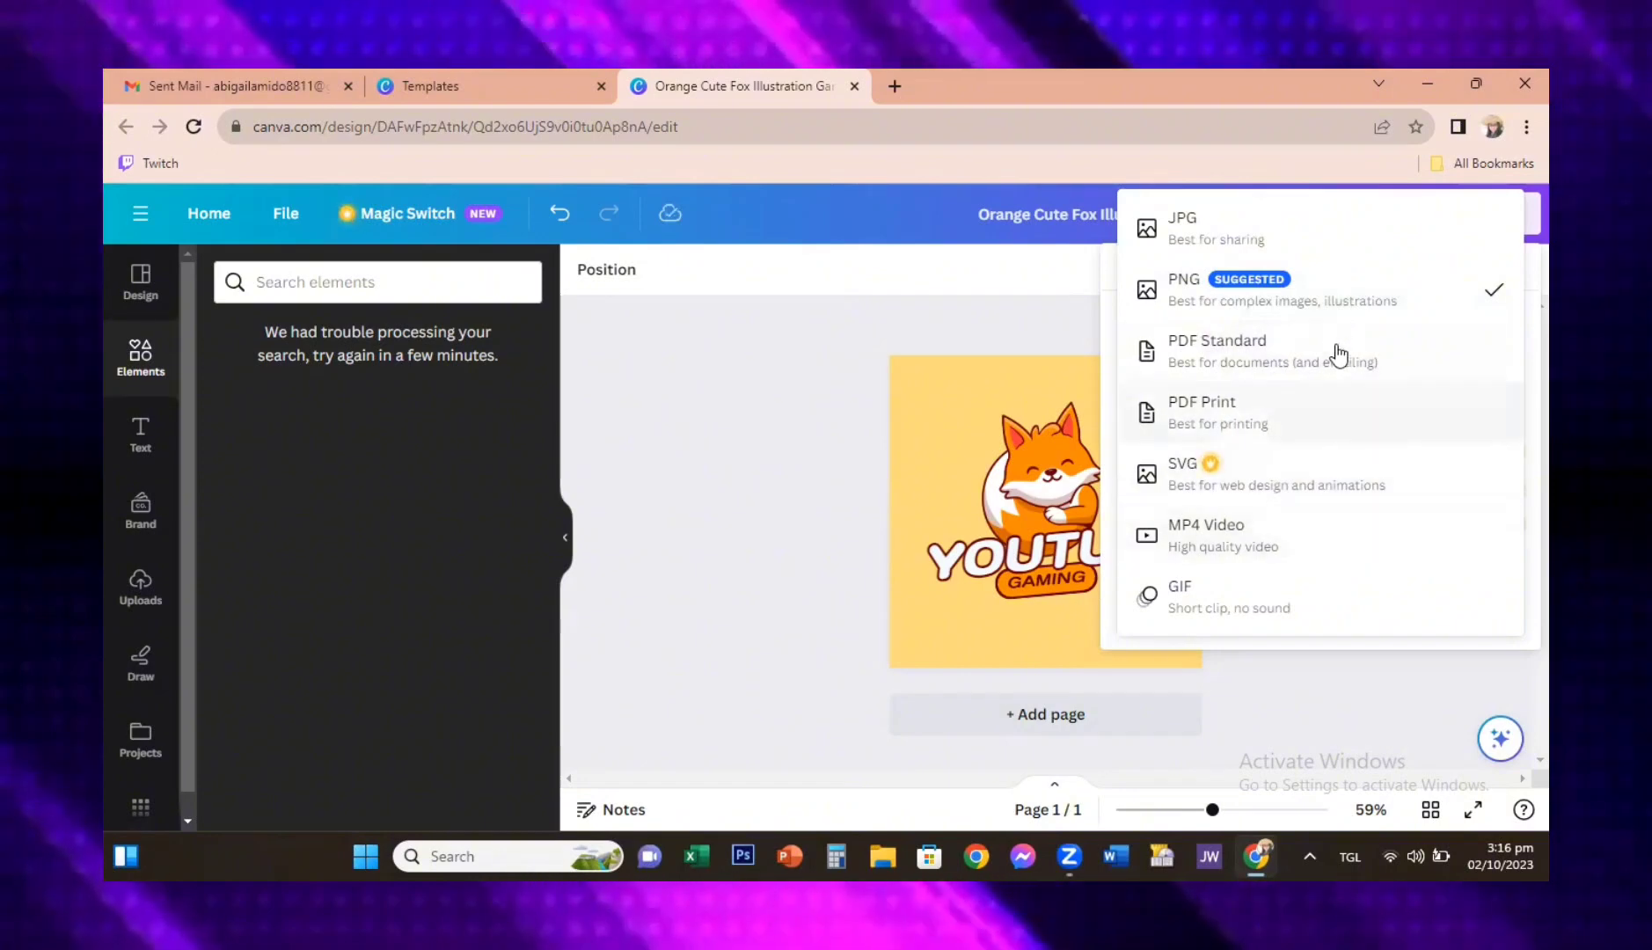
click(1328, 236)
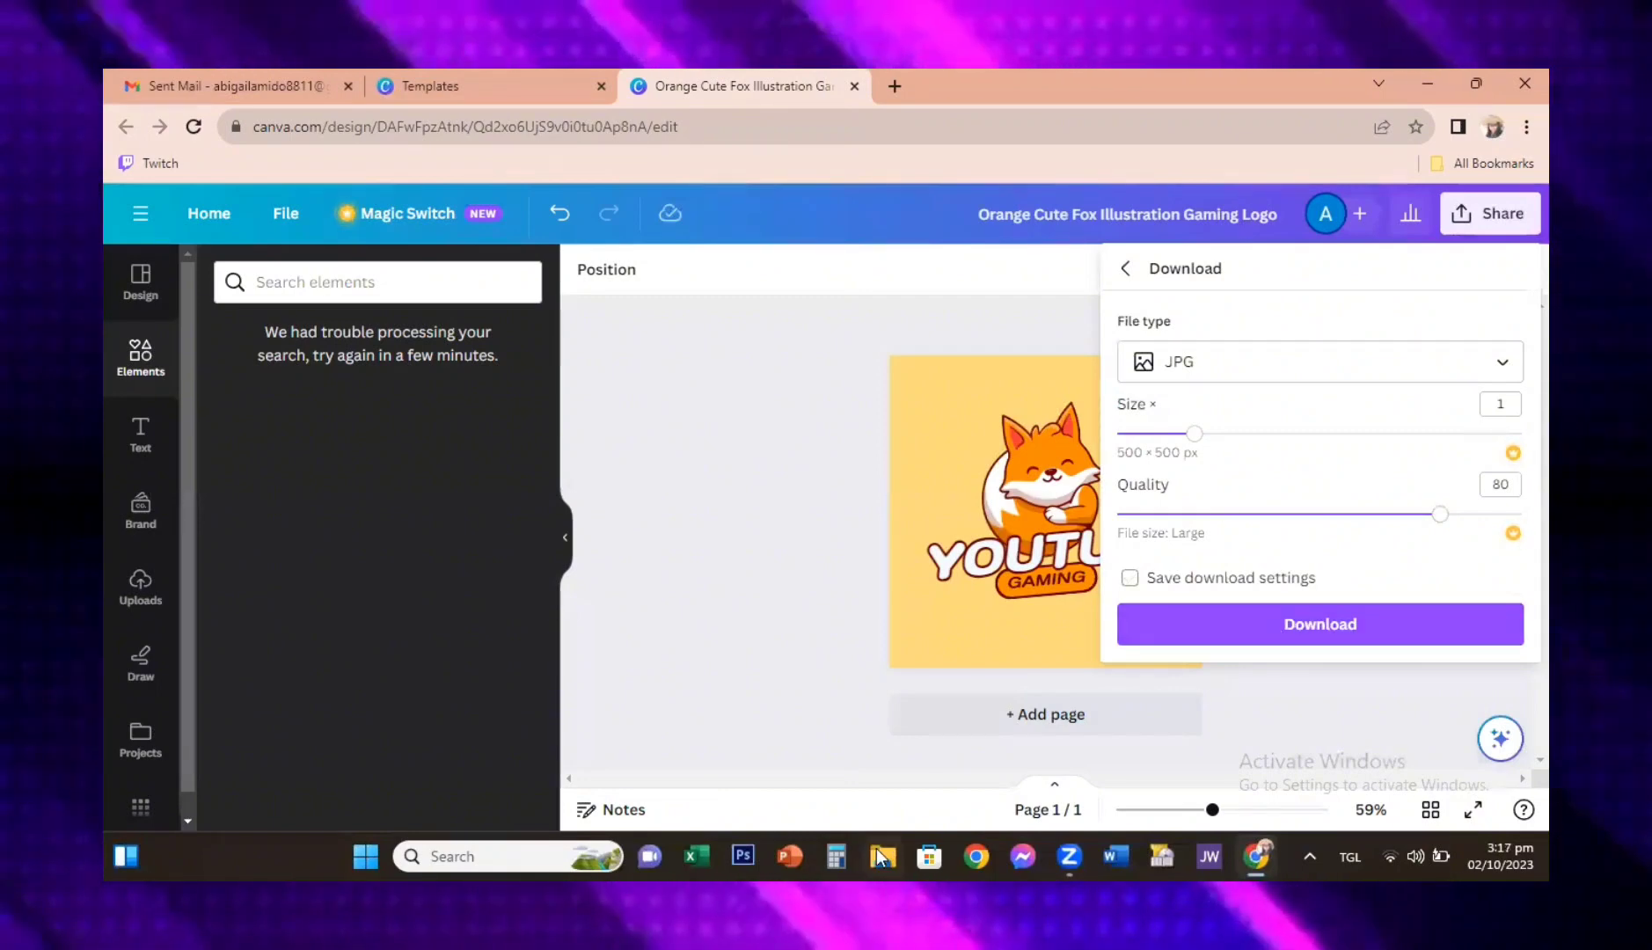
double_click(1418, 69)
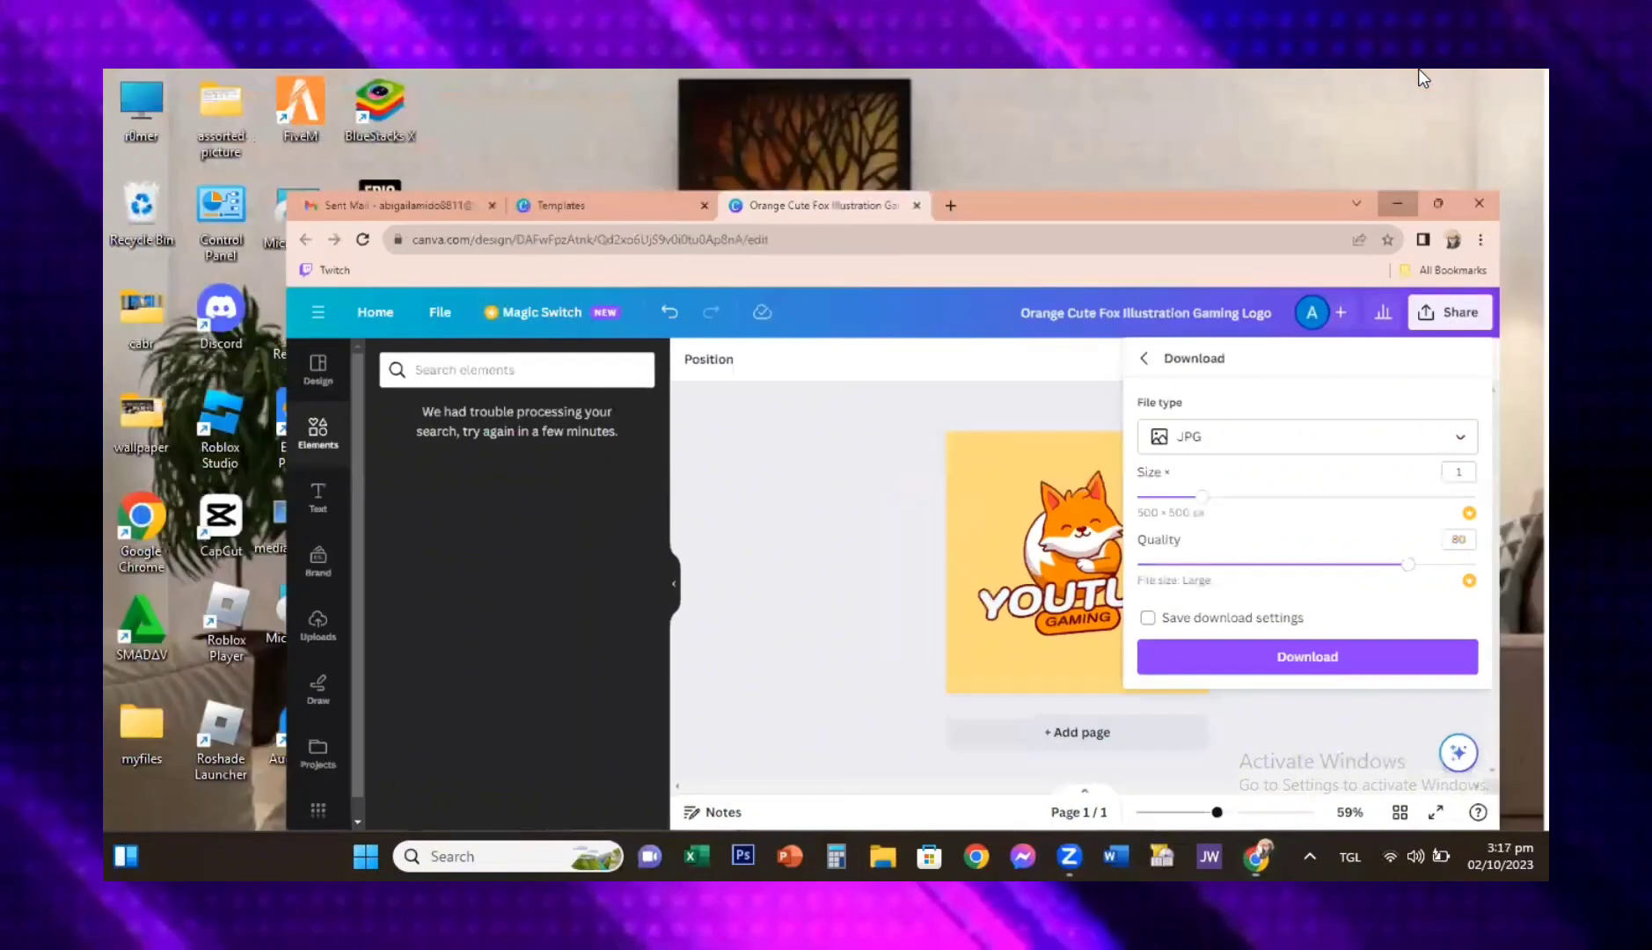